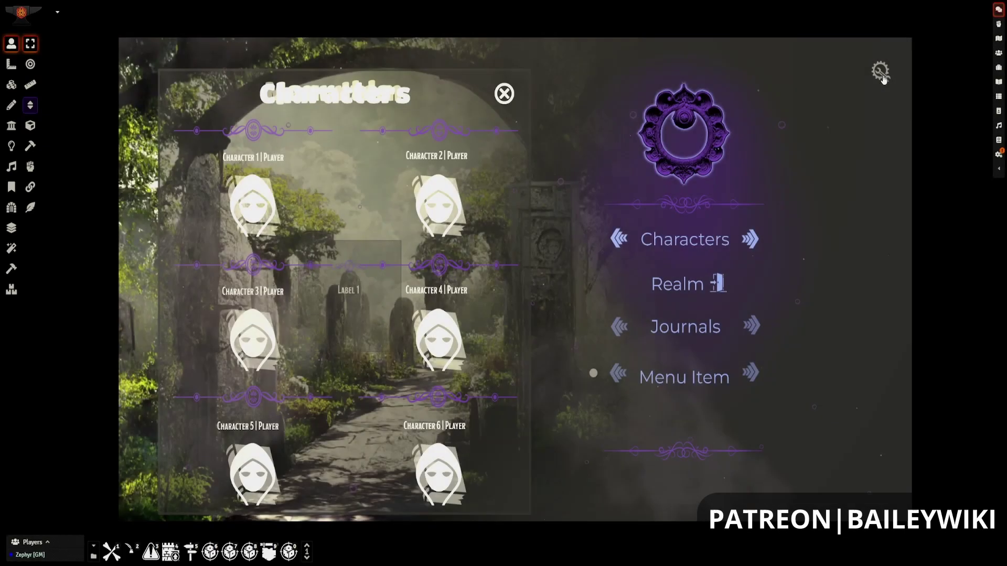
# Switch the entire page theme to Gothic, followed by the Natural theme.
pyautogui.click(881, 73)
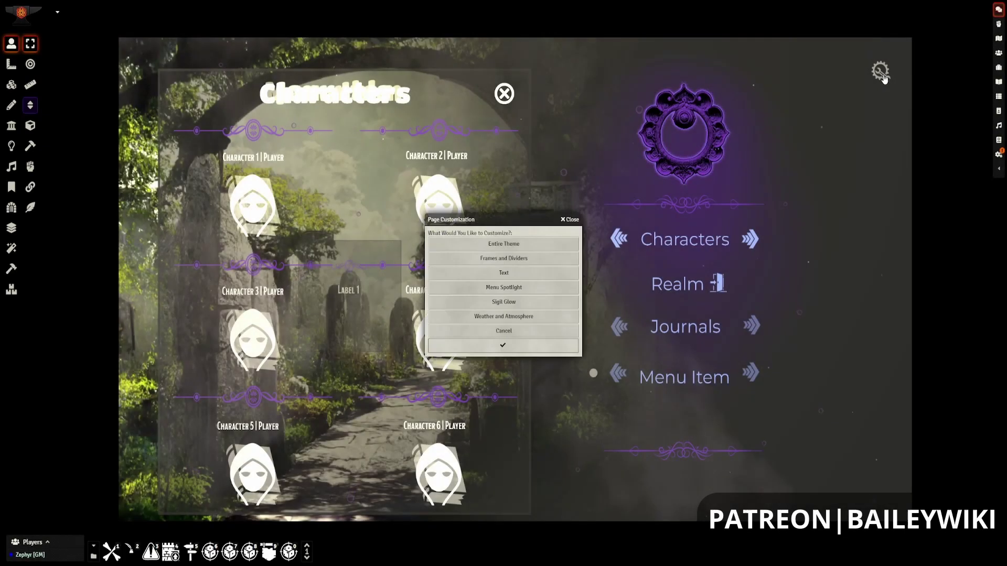
pyautogui.click(524, 245)
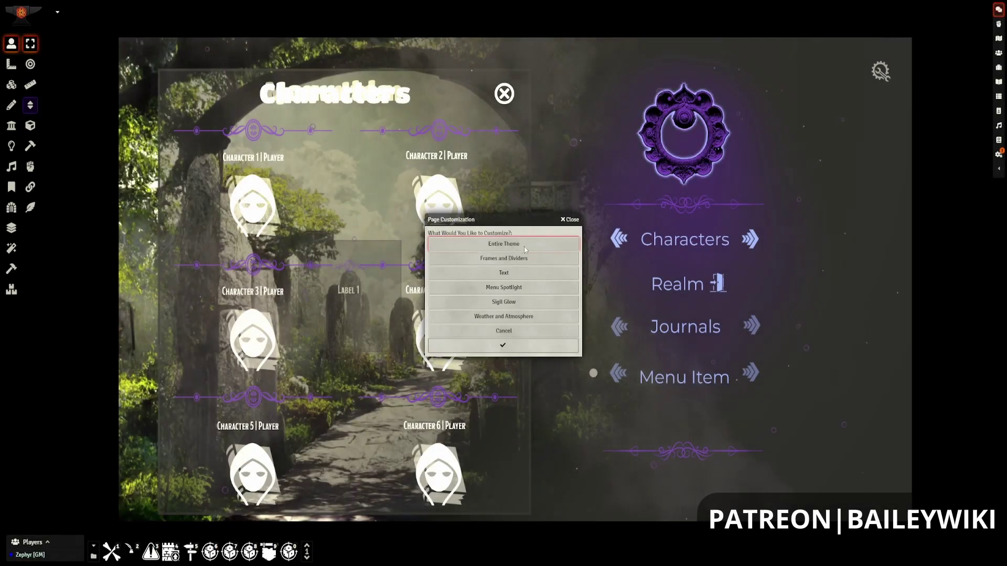
pyautogui.click(521, 345)
pyautogui.click(477, 227)
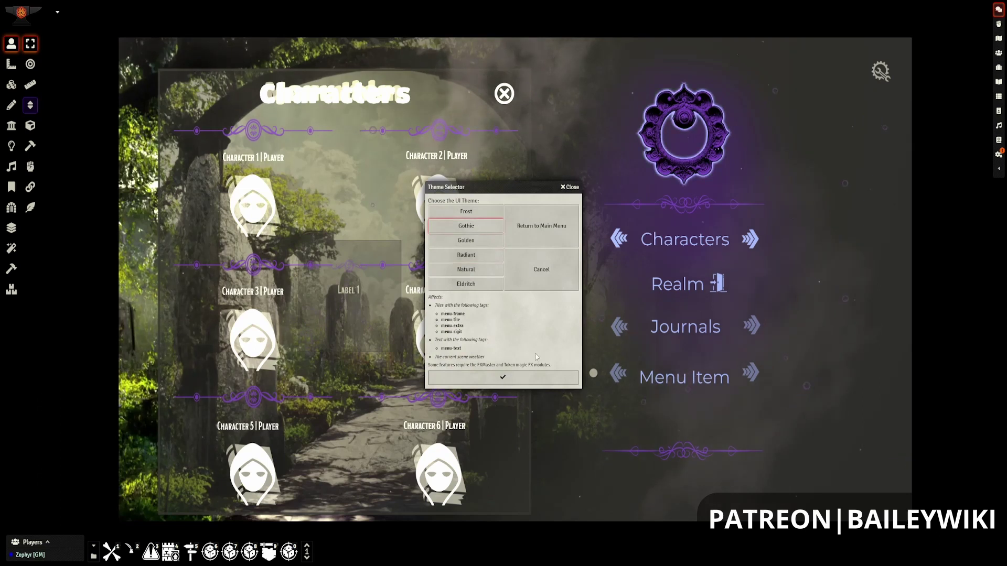
pyautogui.click(531, 377)
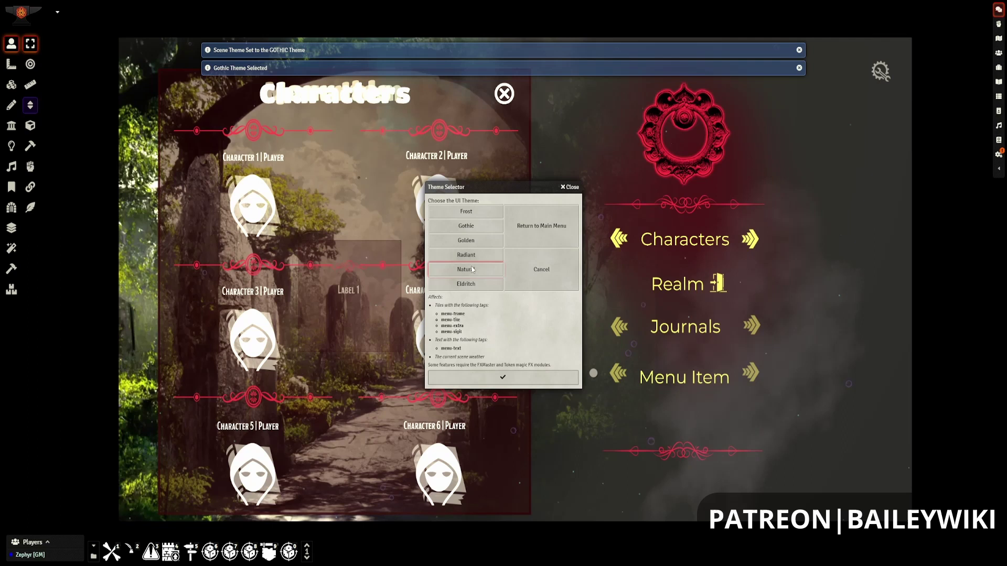
pyautogui.click(524, 371)
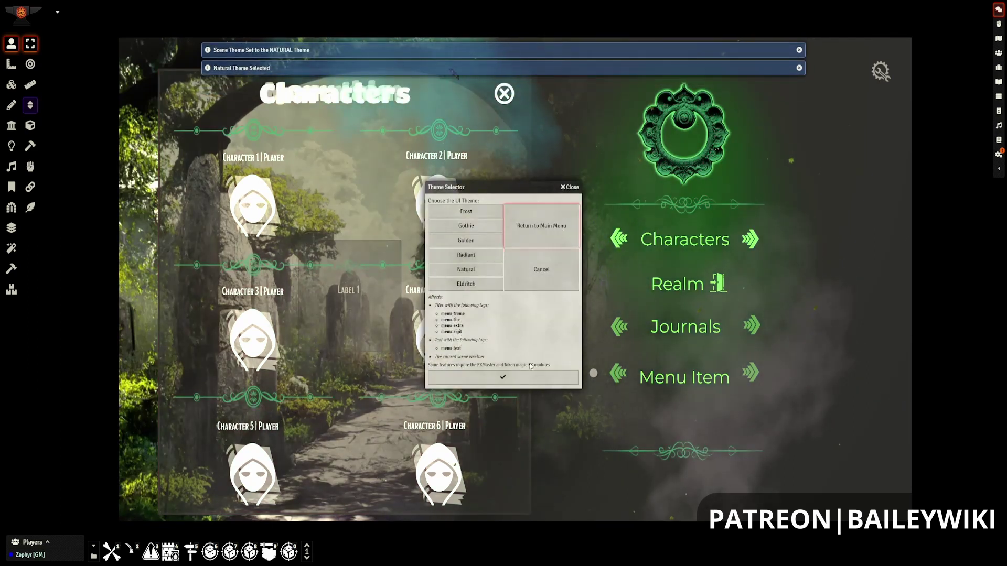
# Customize the frame and divider images by cycling repeatedly to the next frame design.
pyautogui.click(518, 377)
pyautogui.click(515, 263)
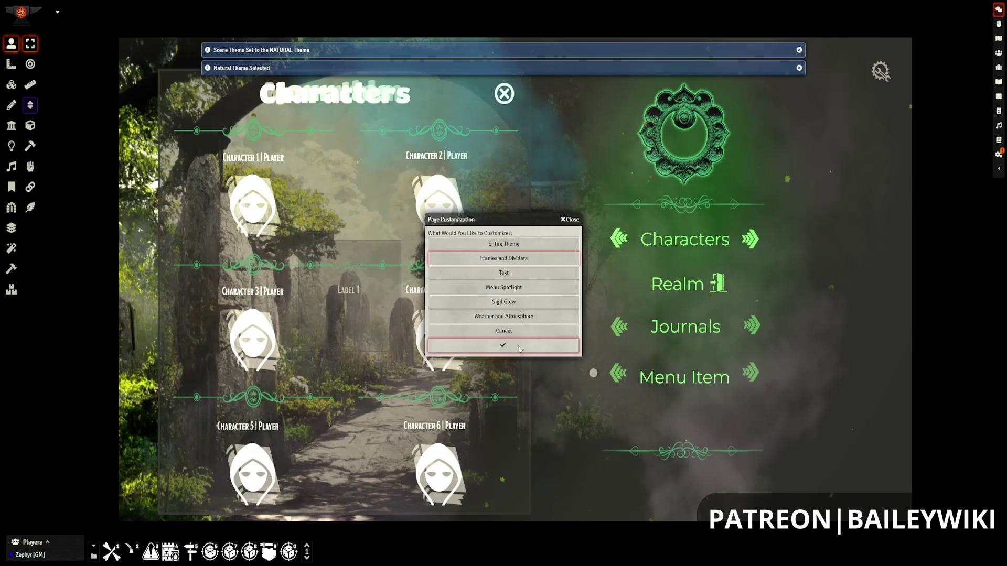
pyautogui.click(503, 345)
pyautogui.click(487, 265)
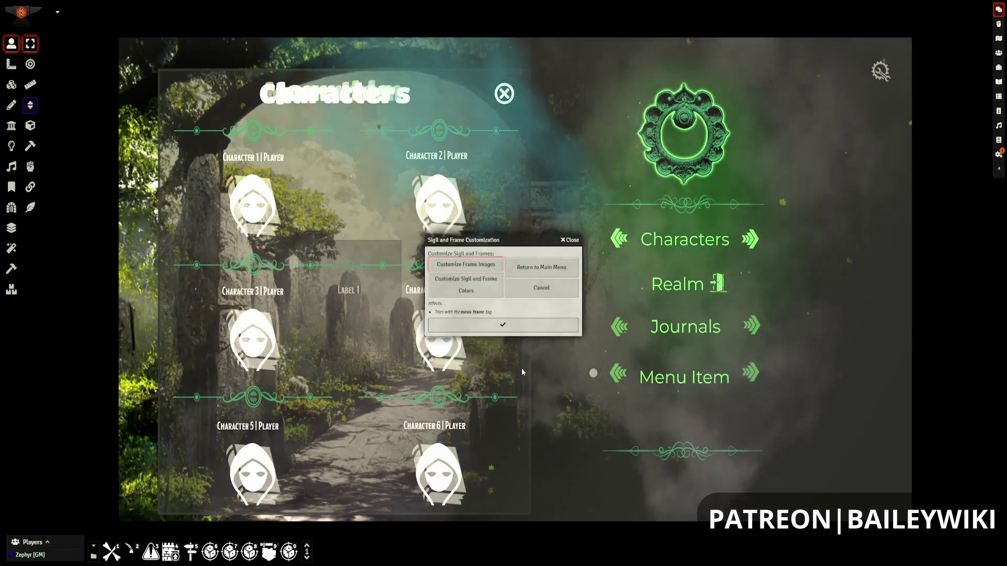
pyautogui.click(516, 327)
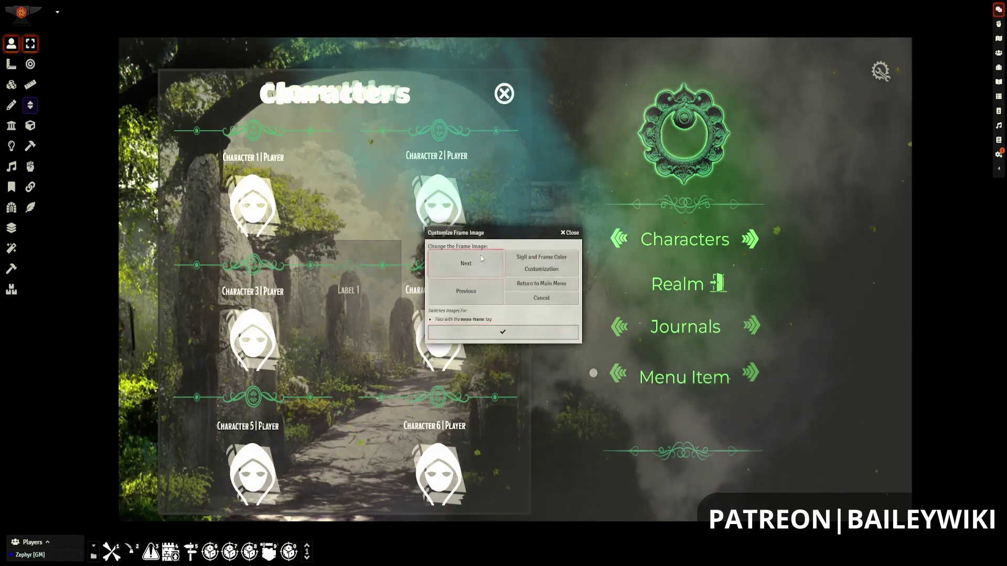
pyautogui.click(478, 263)
pyautogui.click(508, 335)
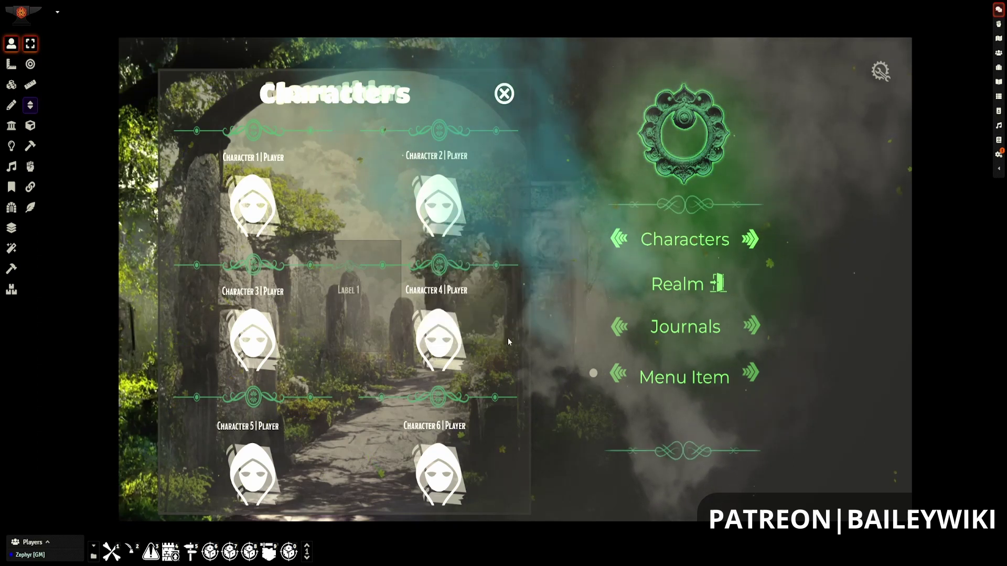
pyautogui.click(465, 264)
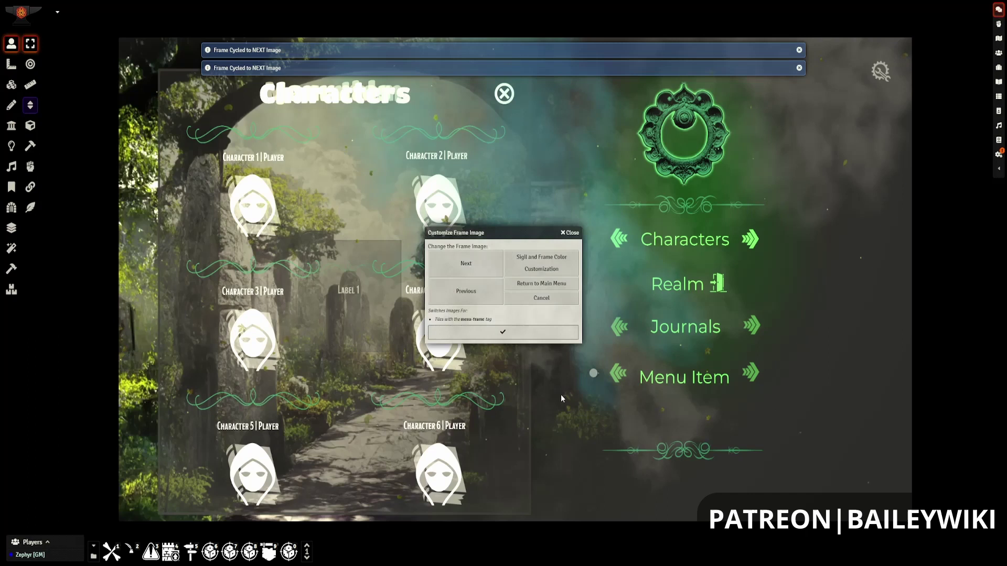
pyautogui.click(508, 330)
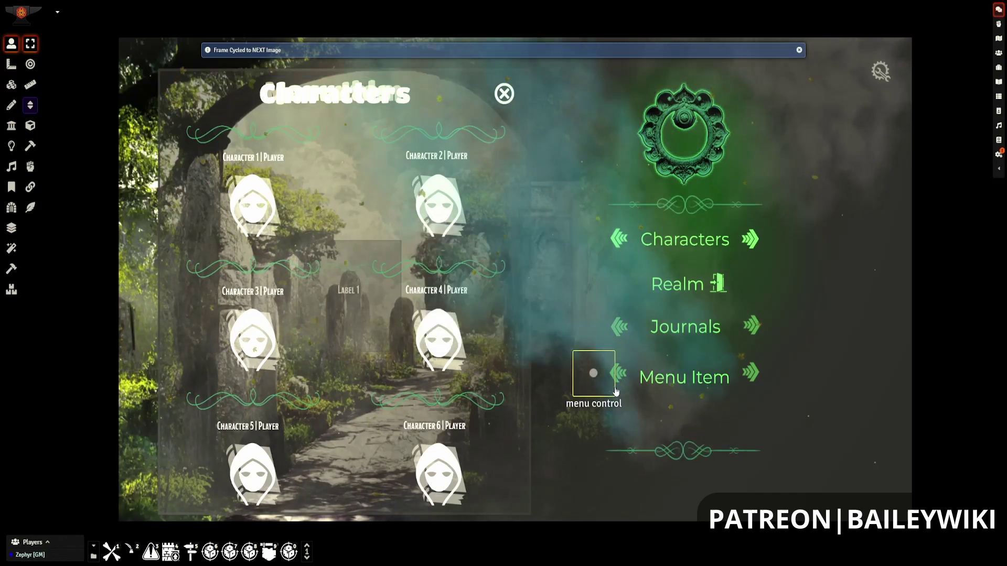
# Recolor the sigil and frames with the Radiant preset, followed by a custom dark green of RGB 16, 66, 17.
pyautogui.click(541, 263)
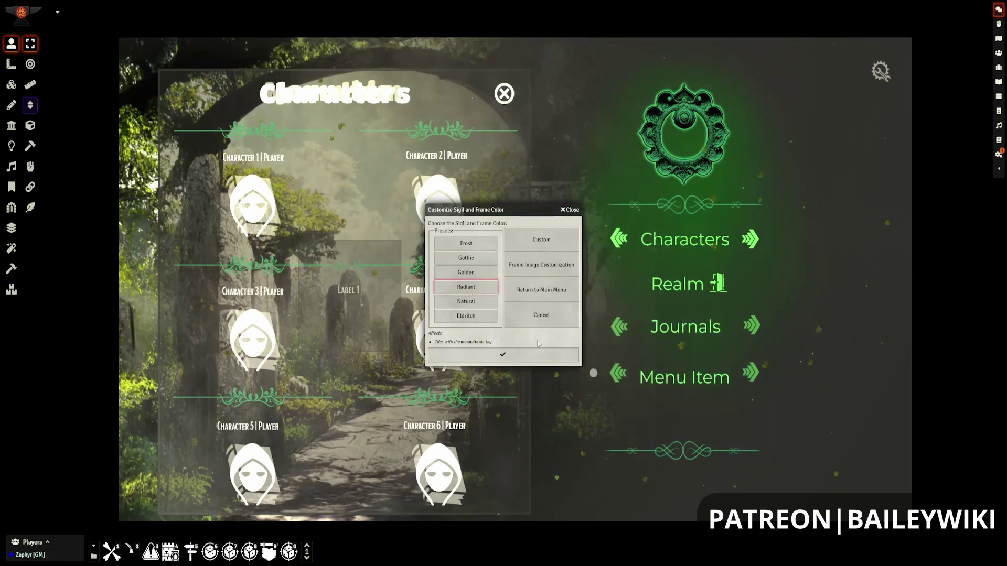
pyautogui.click(472, 354)
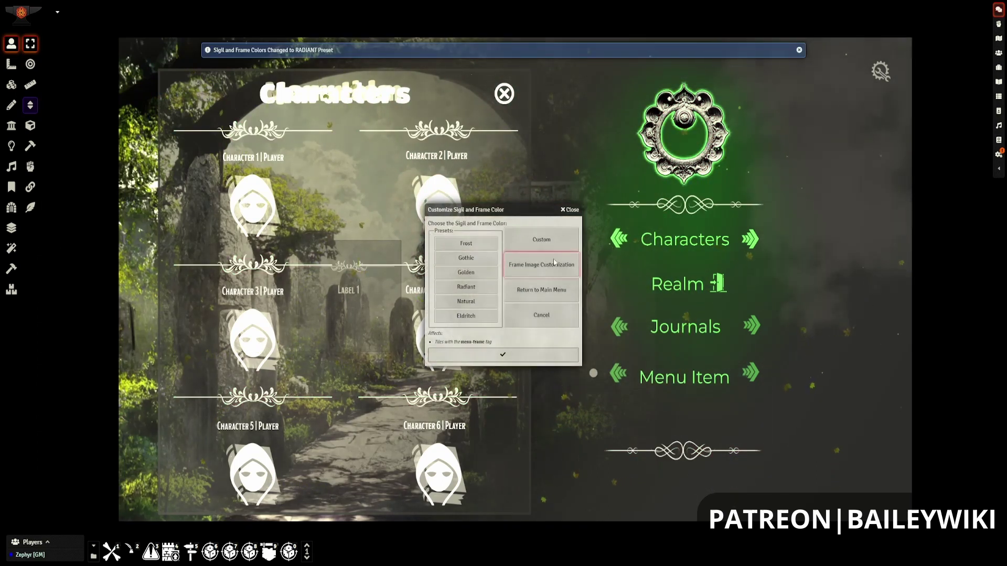
pyautogui.click(542, 239)
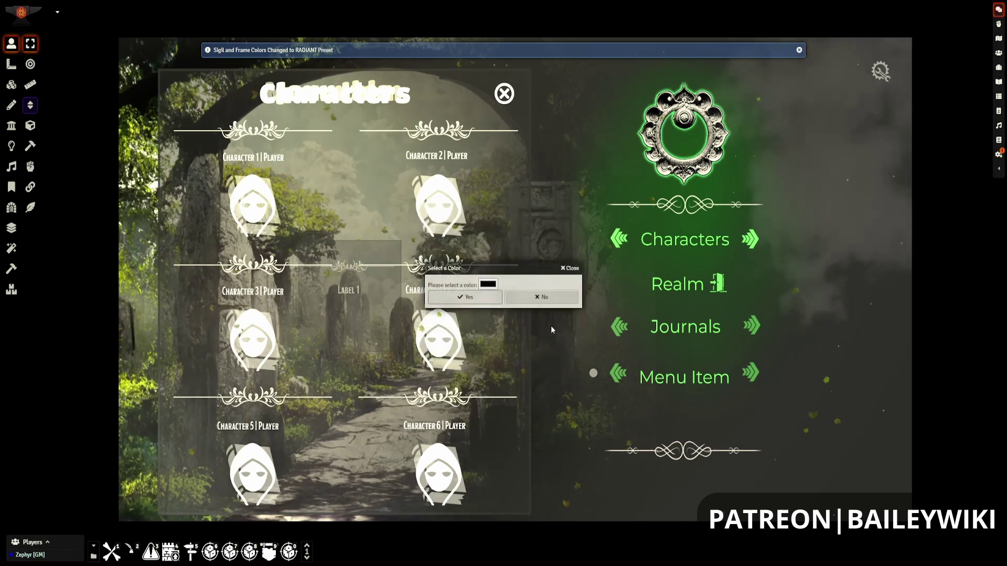
pyautogui.click(487, 285)
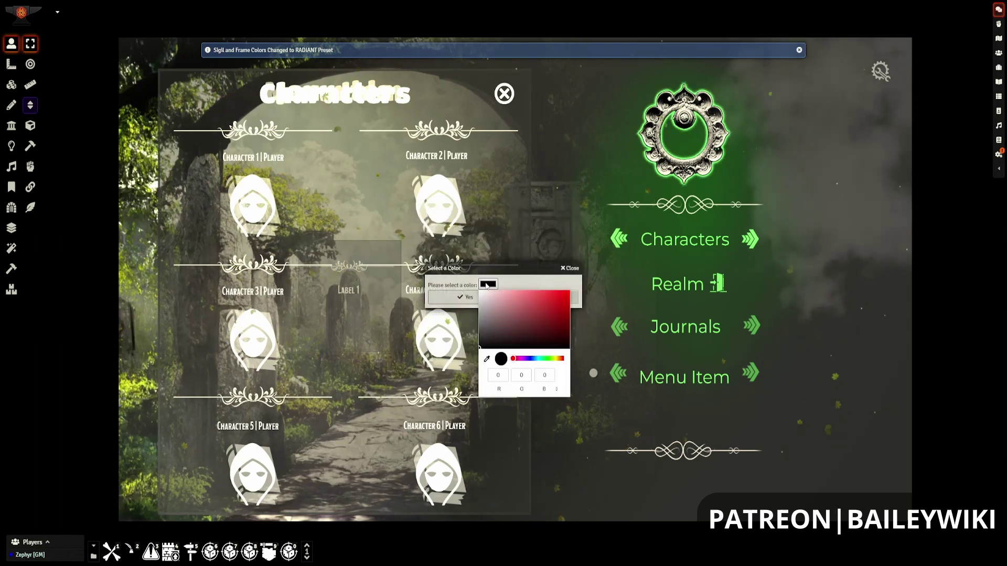
pyautogui.click(547, 359)
pyautogui.click(558, 321)
pyautogui.click(548, 333)
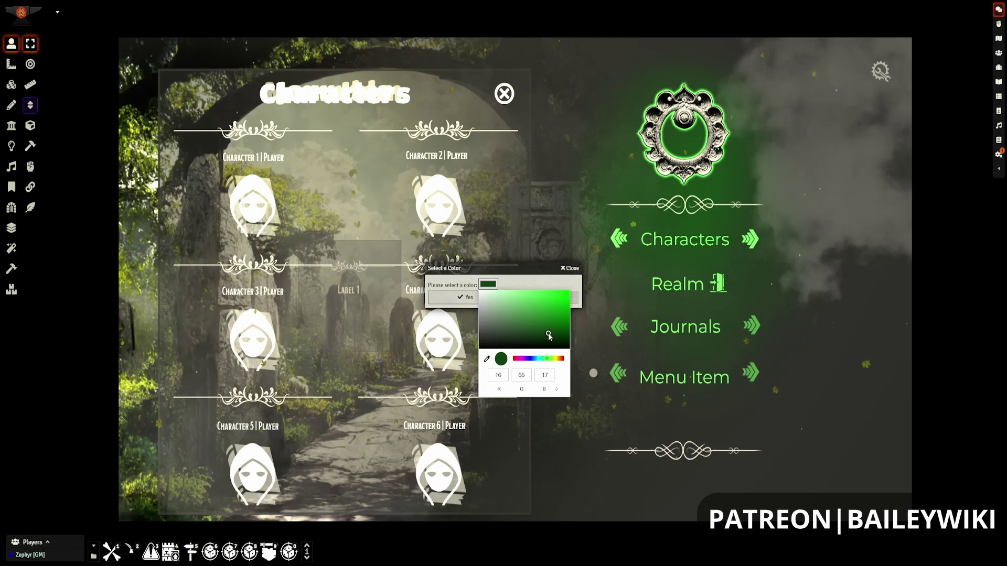
pyautogui.click(533, 277)
pyautogui.click(478, 296)
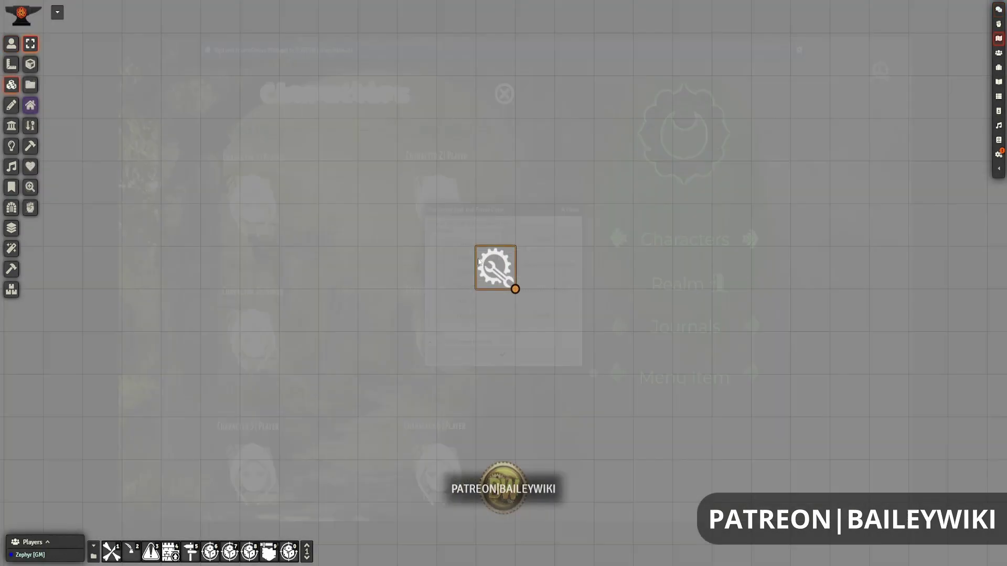
# Start a Show Dialog trigger action with the Confirm dialog type on the gear-and-wrench tile.
pyautogui.doubleClick(478, 263)
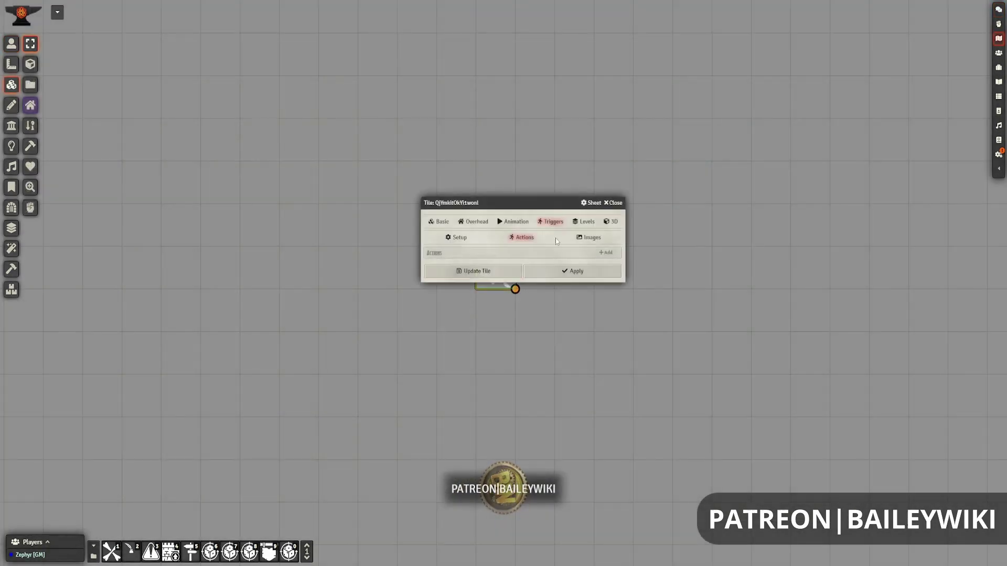
pyautogui.click(607, 254)
pyautogui.click(502, 278)
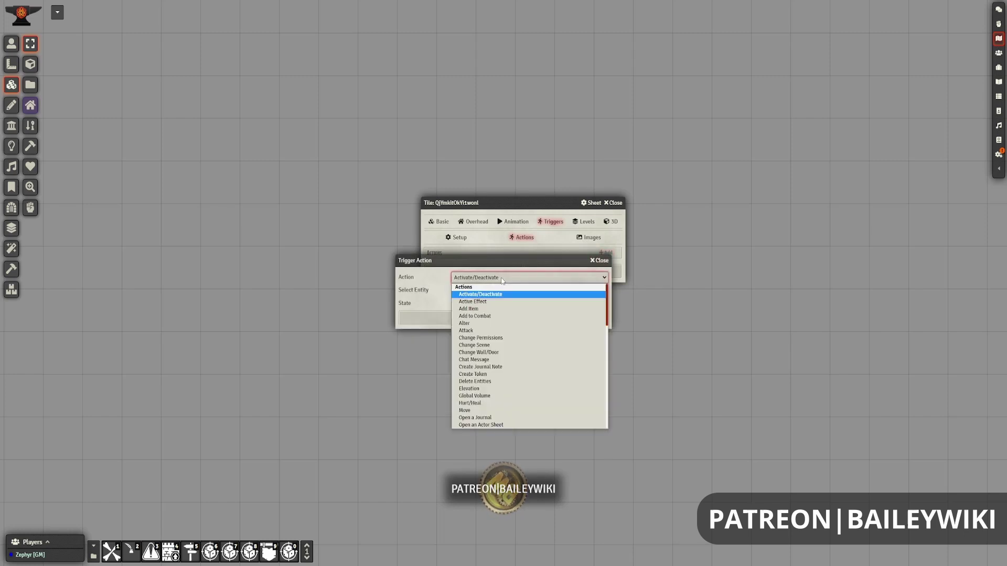
pyautogui.scroll(-5, 487, 320)
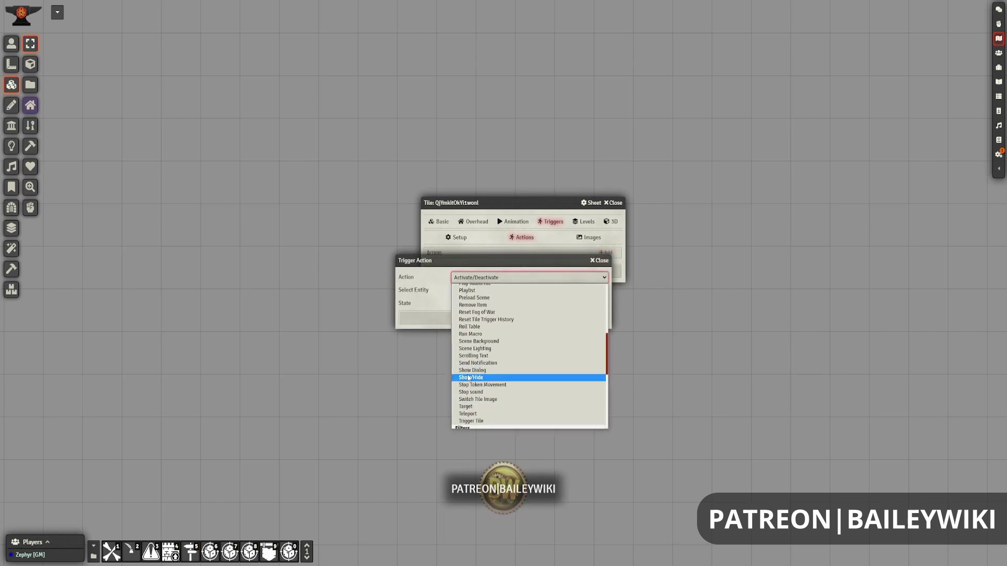
pyautogui.click(471, 371)
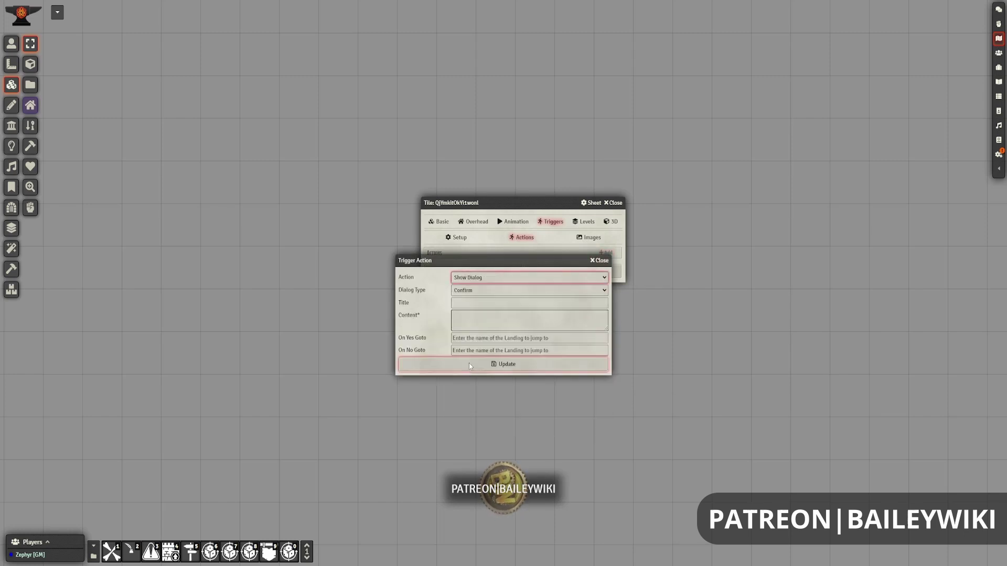
pyautogui.click(494, 291)
pyautogui.click(524, 298)
# Title the dialog "Example Dialog" and set its content to "This is a dialog! Do you want to continue?".
pyautogui.press('Tab')
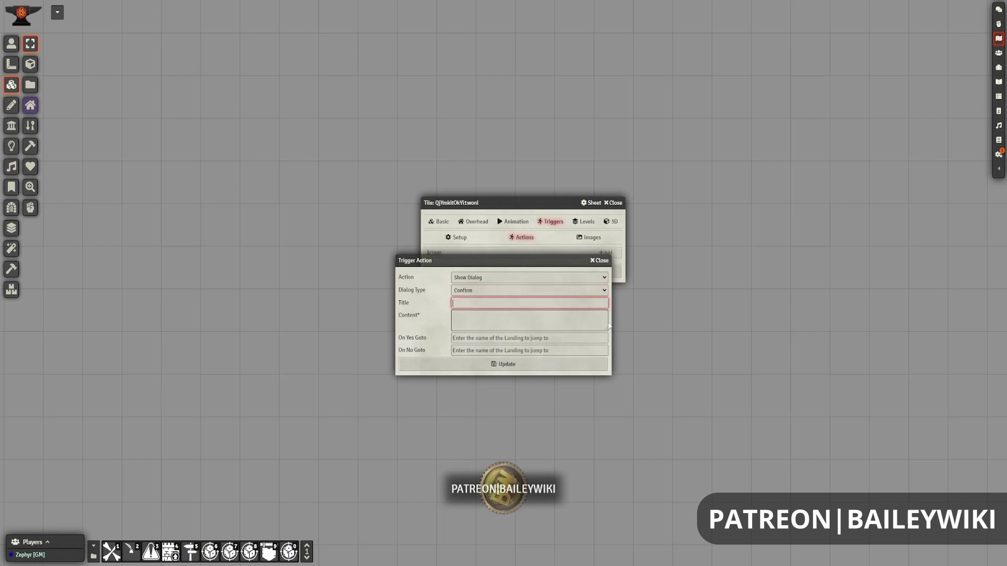
pyautogui.write('Example Dialo')
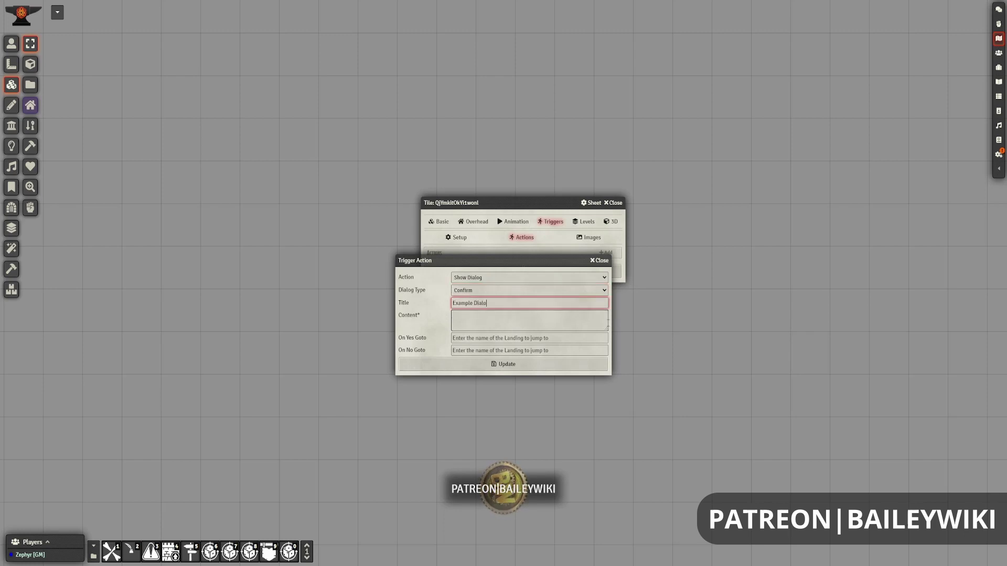
pyautogui.write('g')
pyautogui.press('Tab')
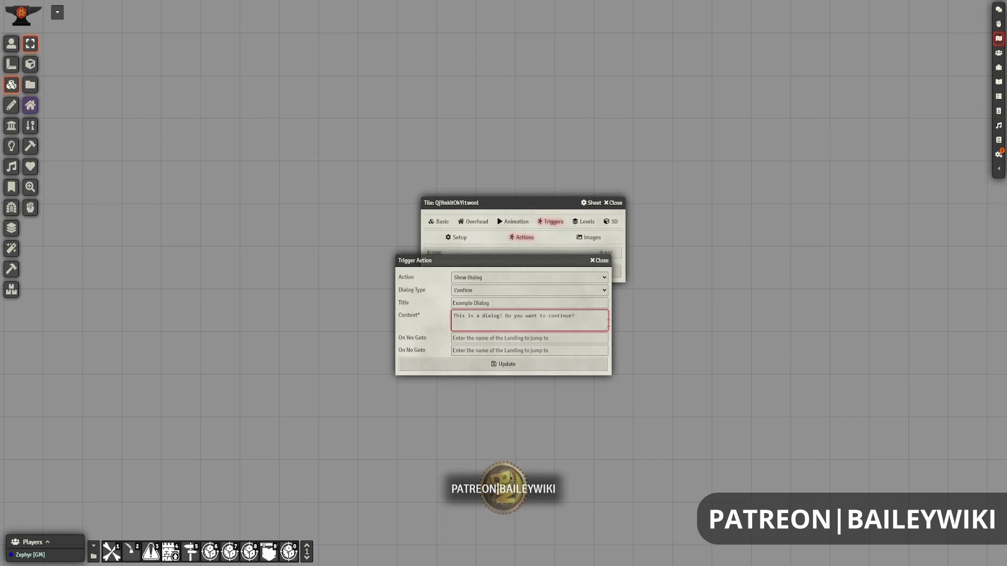
# Route the dialog's yes answer to landing "Yes" and its no answer to landing "No", and save the action.
pyautogui.click(529, 337)
pyautogui.write('Yes')
pyautogui.click(529, 351)
pyautogui.write('No')
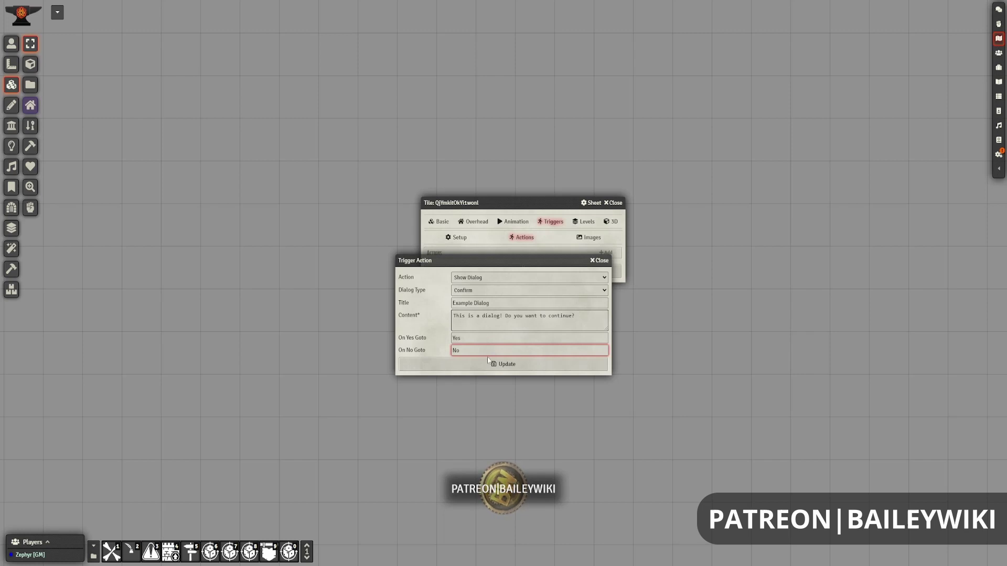
pyautogui.click(488, 362)
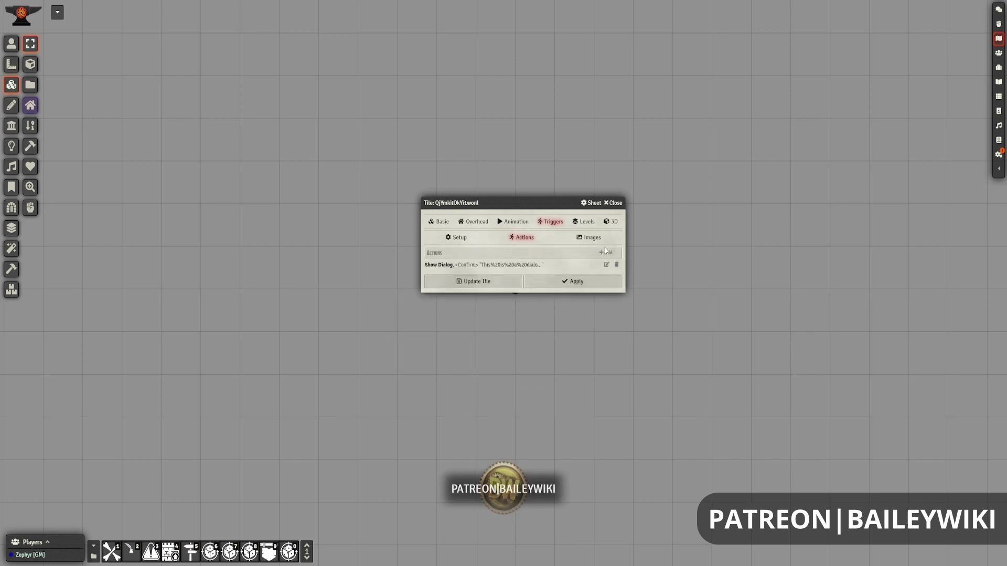
# Add a Landing action named "Yes" that stops when reached in code.
pyautogui.click(606, 253)
pyautogui.click(504, 277)
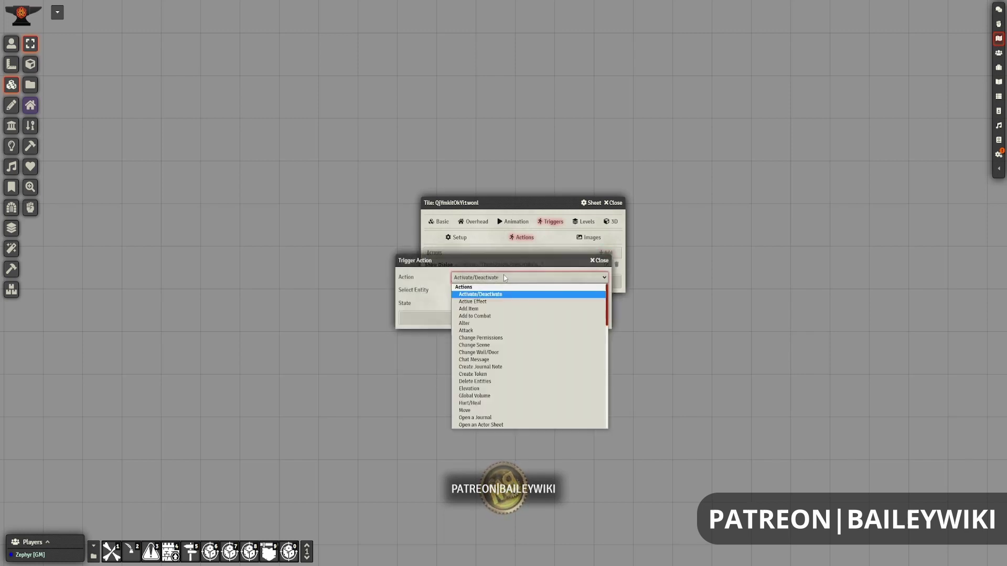
pyautogui.scroll(-3, 507, 401)
pyautogui.scroll(-10, 507, 402)
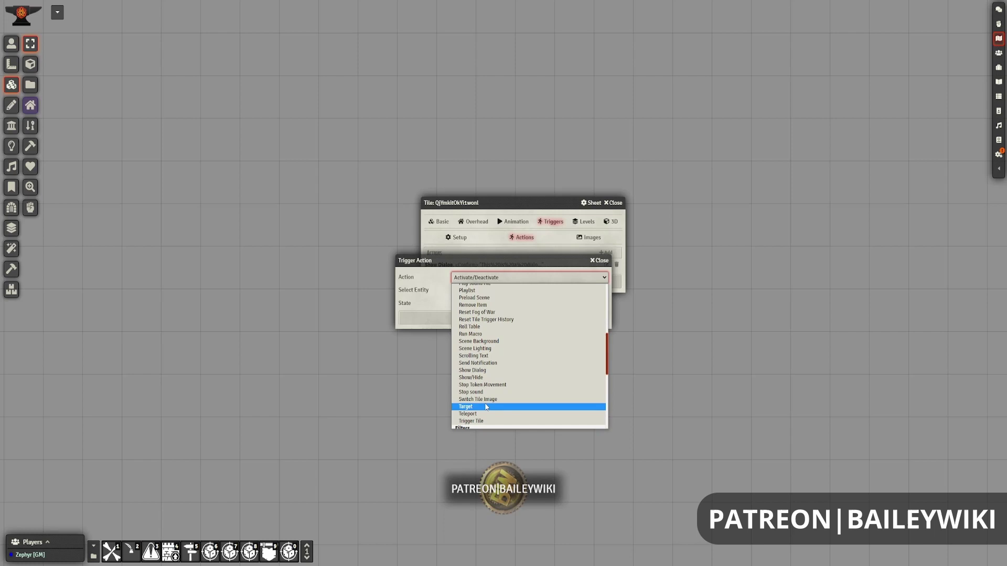
pyautogui.scroll(-3, 487, 407)
pyautogui.click(495, 351)
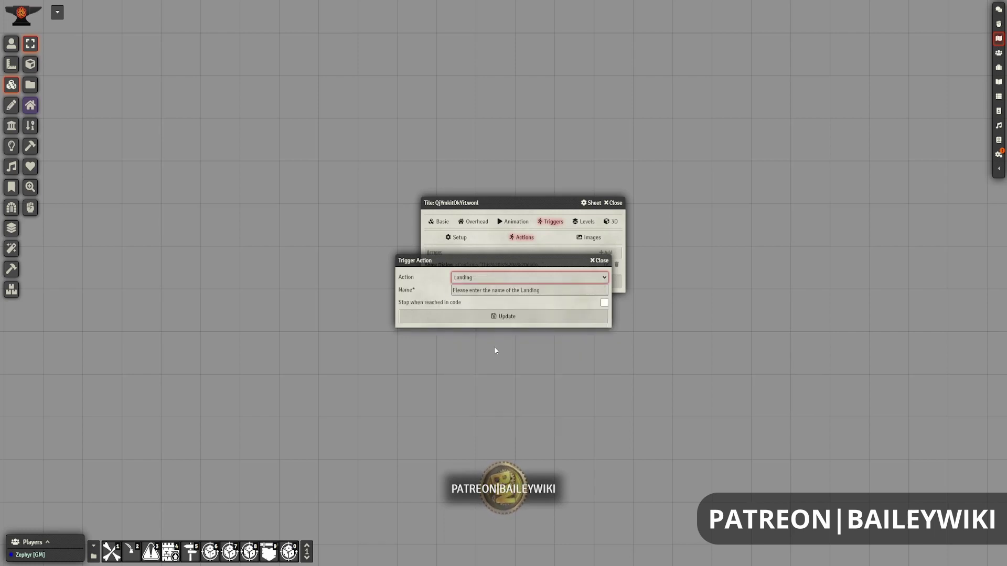
pyautogui.click(498, 289)
pyautogui.write('Yes')
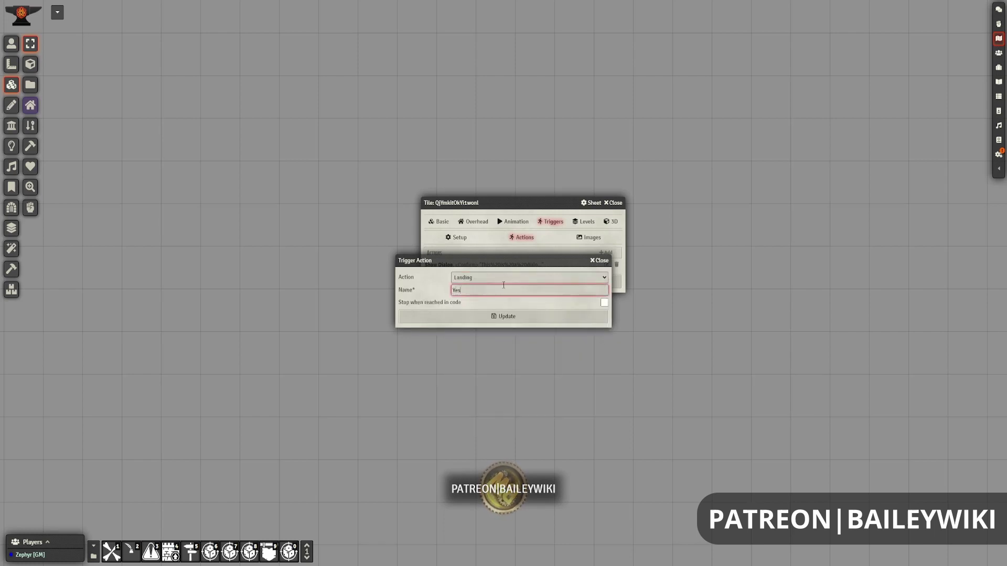
pyautogui.click(604, 303)
pyautogui.click(503, 316)
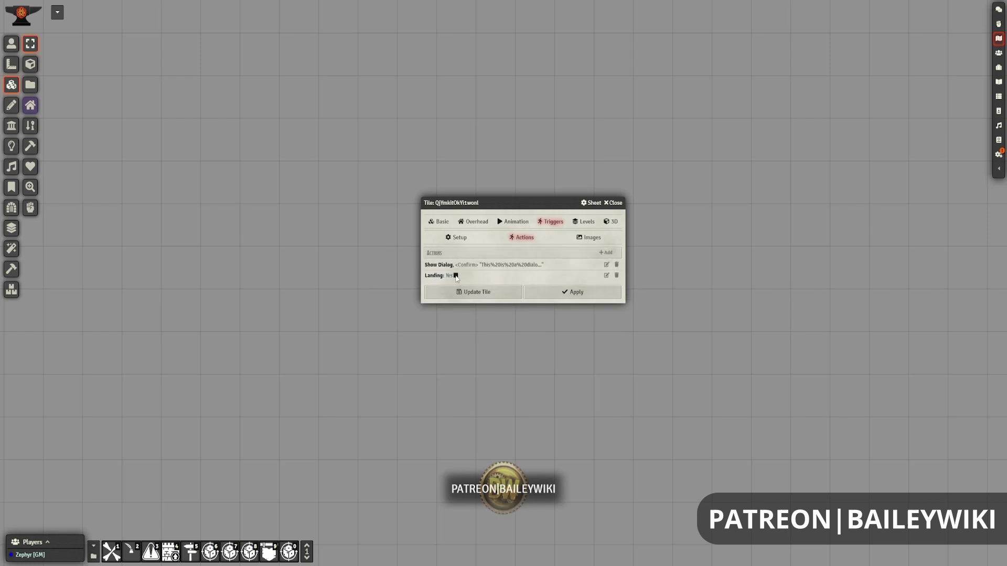
# Duplicate the "Yes" landing and rename the copy "No".
pyautogui.rightClick(444, 275)
pyautogui.click(445, 254)
pyautogui.click(607, 286)
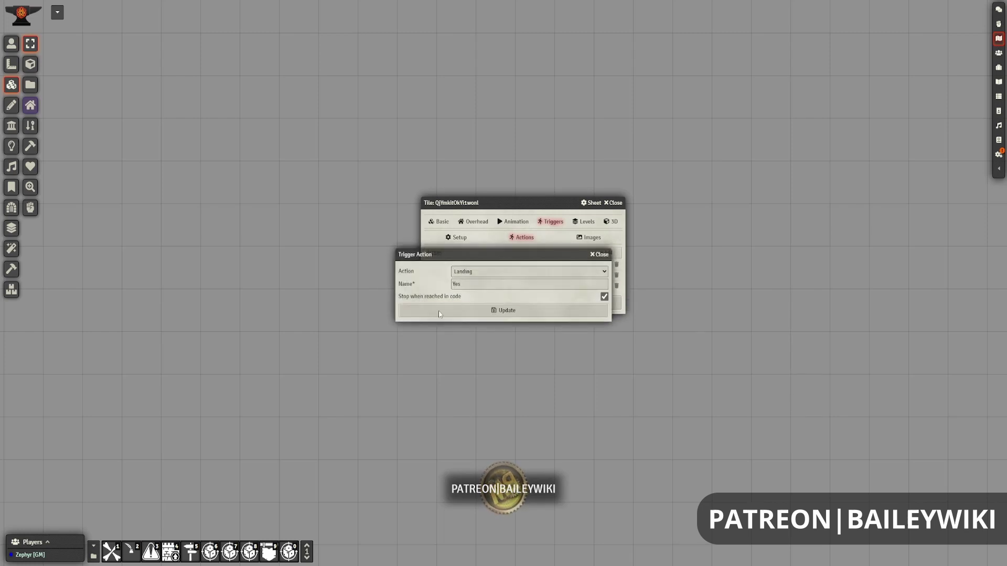
pyautogui.click(471, 281)
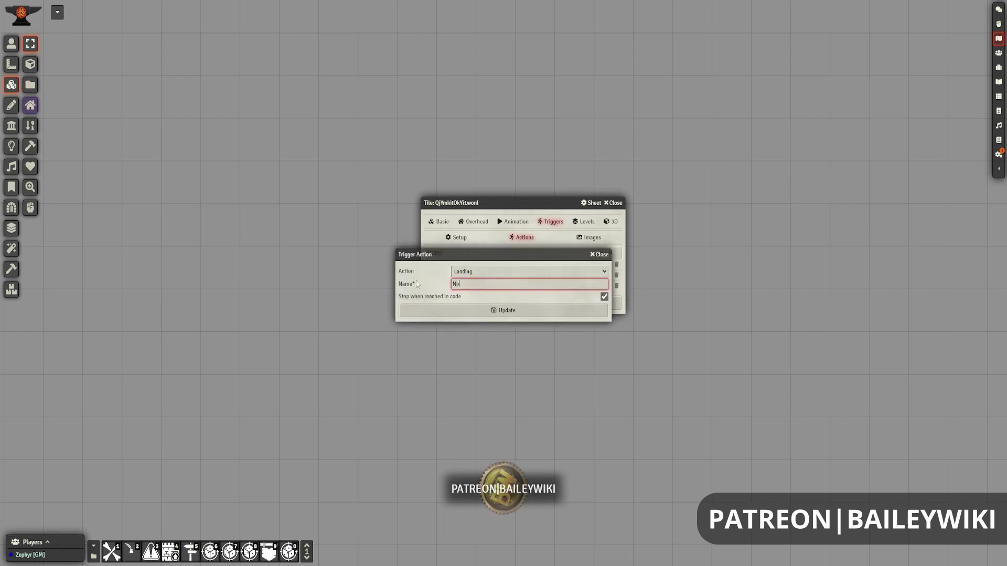
pyautogui.click(504, 310)
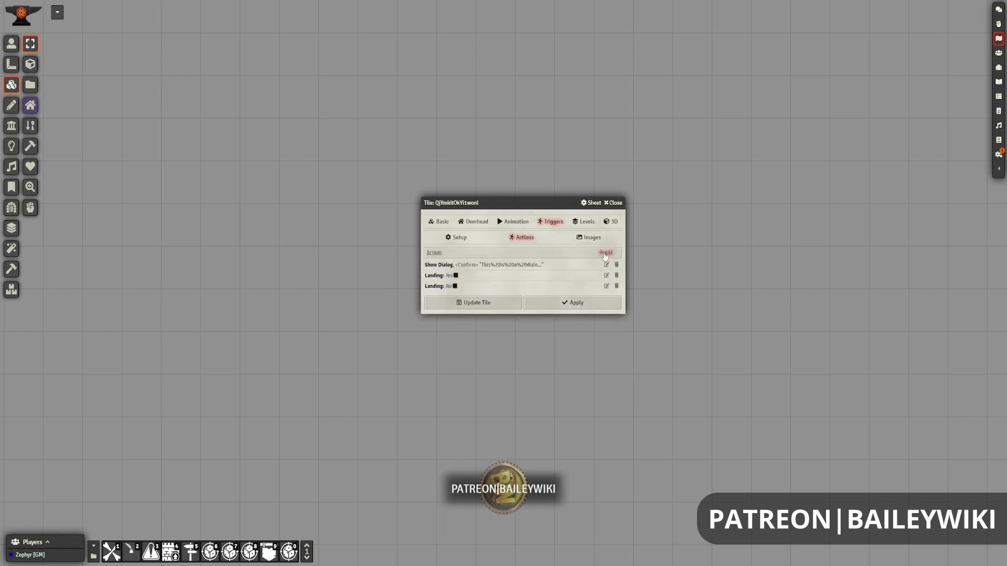
# Add a Show Dialog action to the tile and set its dialog type to Alert.
pyautogui.click(605, 253)
pyautogui.click(475, 278)
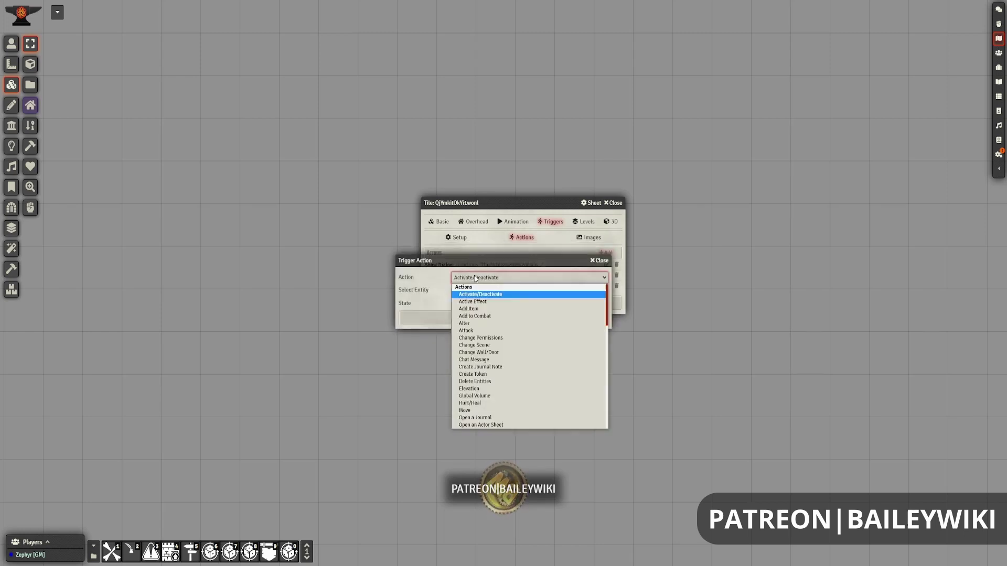
pyautogui.scroll(-5, 480, 367)
pyautogui.click(480, 424)
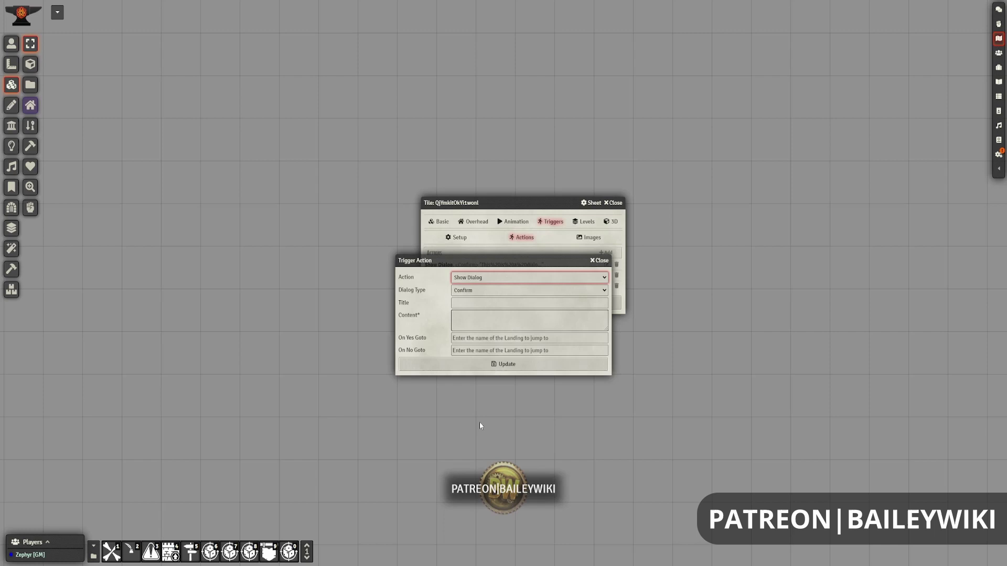
pyautogui.click(505, 291)
pyautogui.click(486, 301)
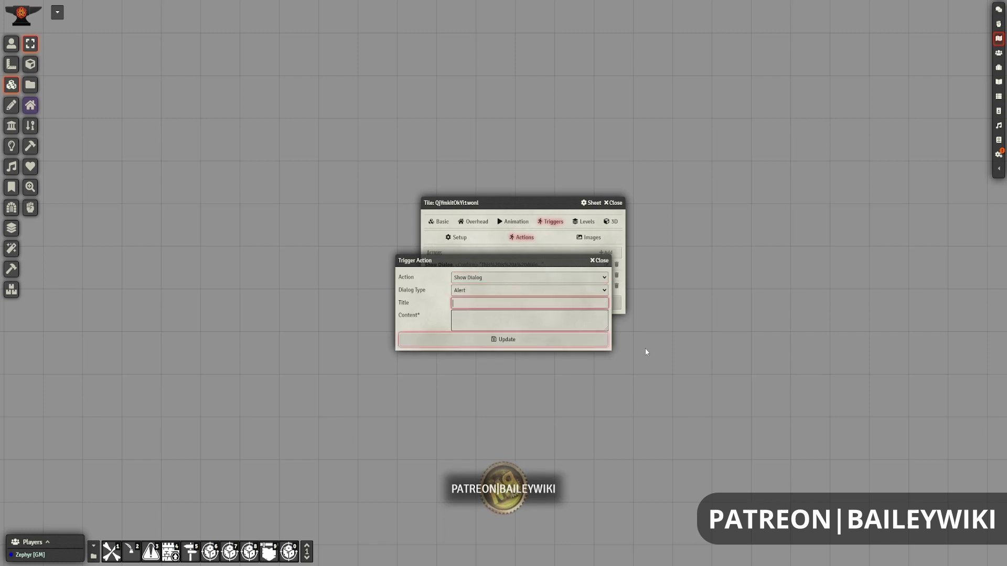
# Title the alert "Thank You!" with content "Thanks for Continuing this dialog!", and save it directly below the "Yes" landing.
pyautogui.write('Thank You')
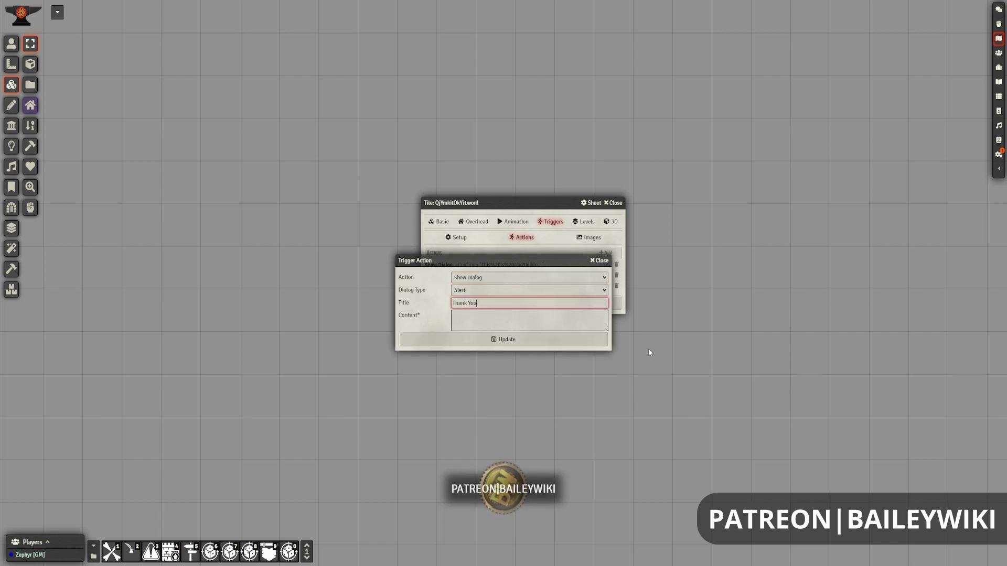
pyautogui.write('!')
pyautogui.press('Tab')
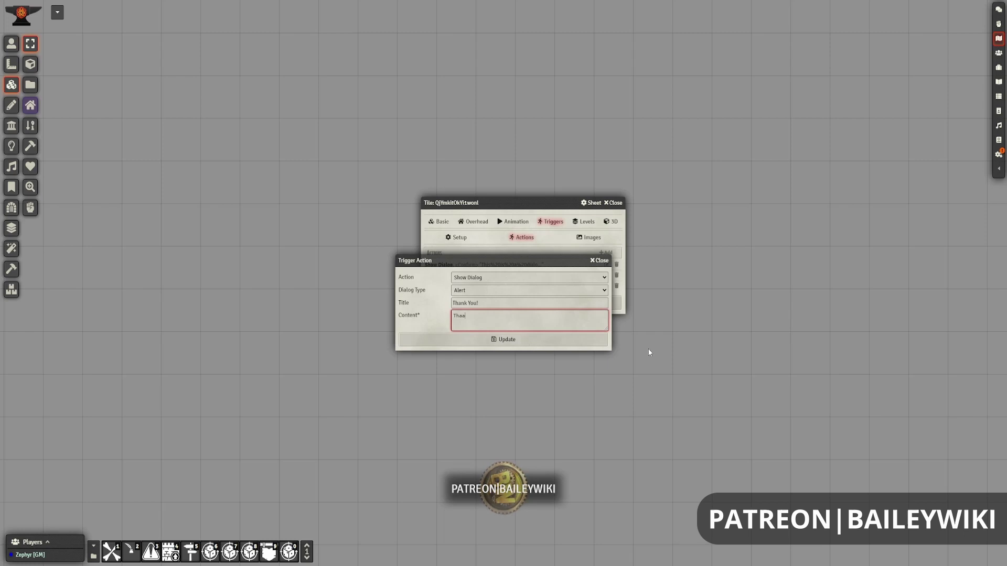
pyautogui.write('Thanks for Continuin')
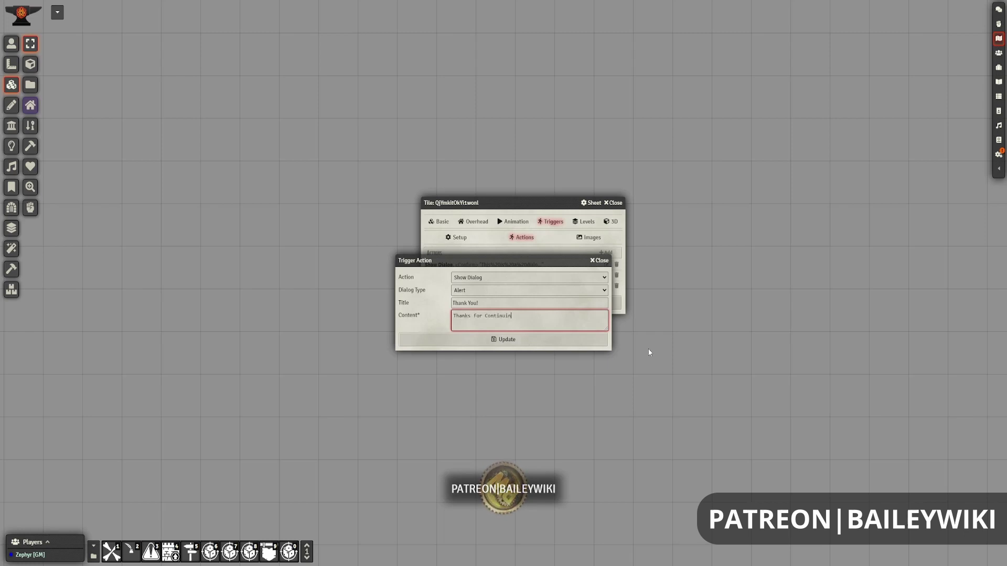
pyautogui.write('g this dialog!')
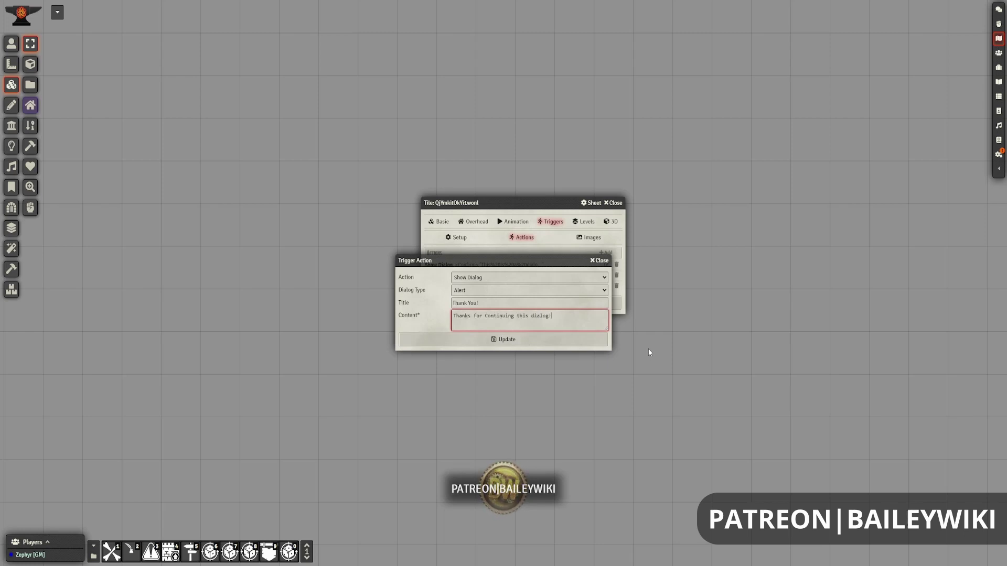
pyautogui.click(519, 343)
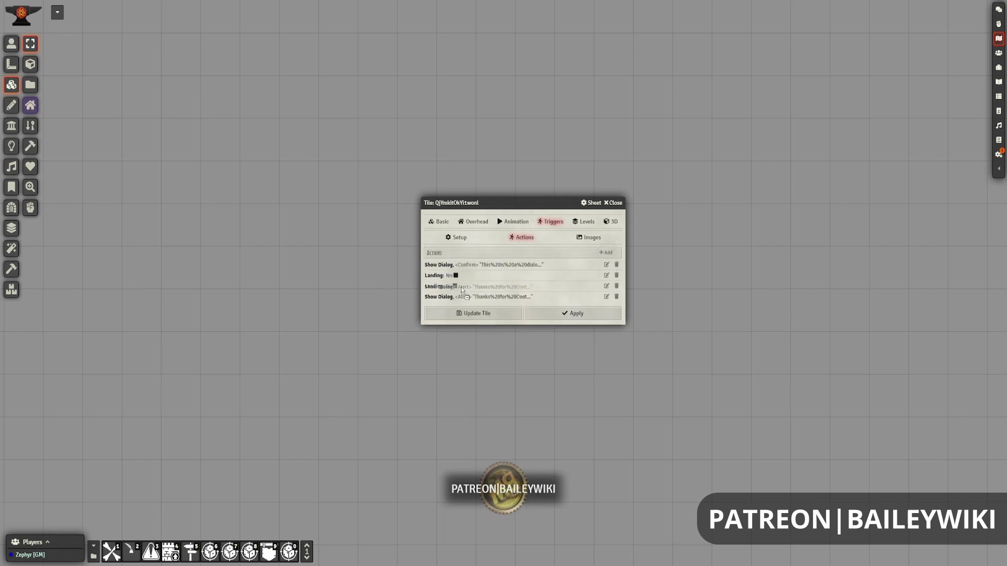
# Add a "Stop remaining actions" action for This Tile at the end of the action list, and save the tile.
pyautogui.click(603, 253)
pyautogui.click(492, 278)
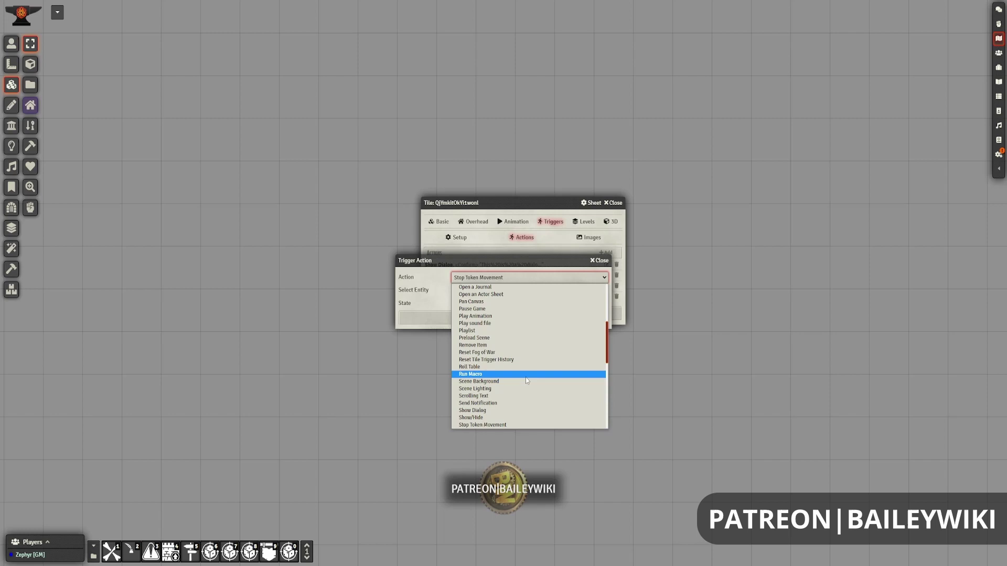
pyautogui.scroll(-5, 524, 381)
pyautogui.scroll(-3, 527, 383)
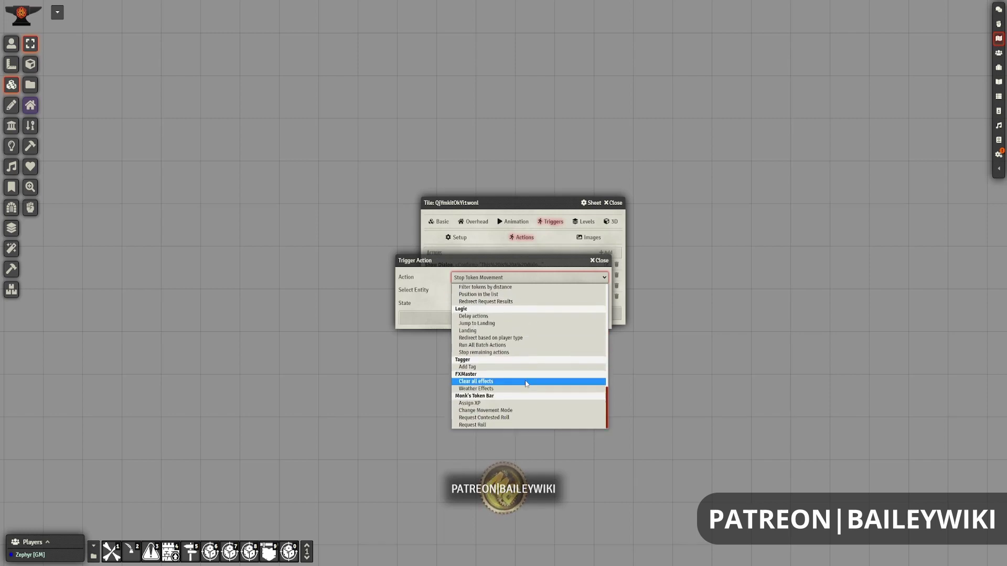
pyautogui.click(478, 353)
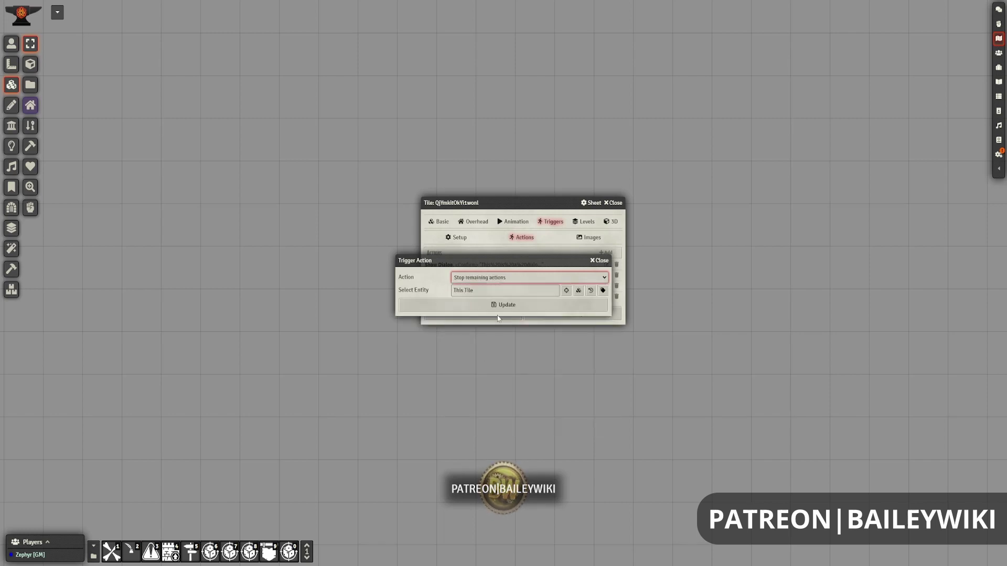
pyautogui.click(508, 304)
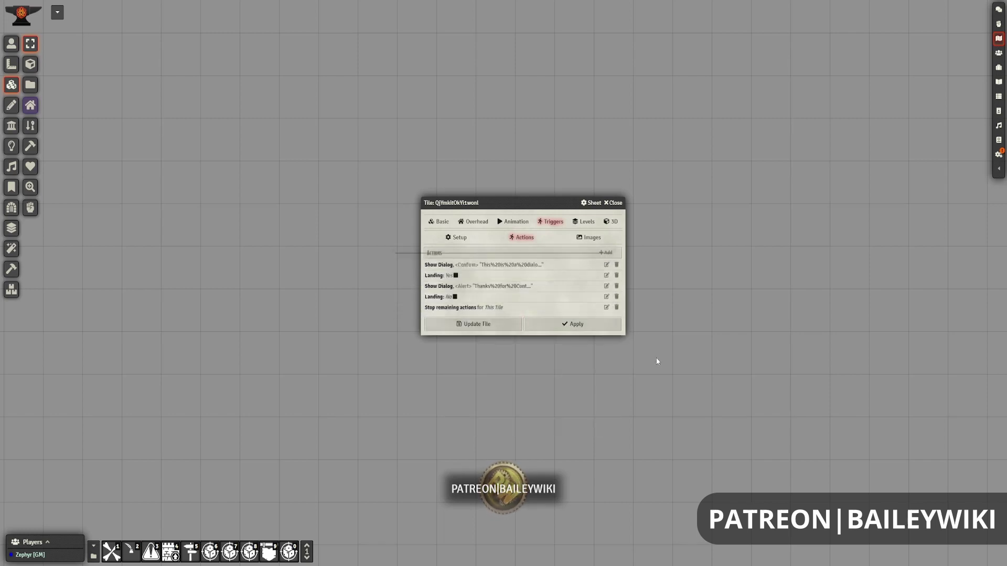
pyautogui.click(486, 325)
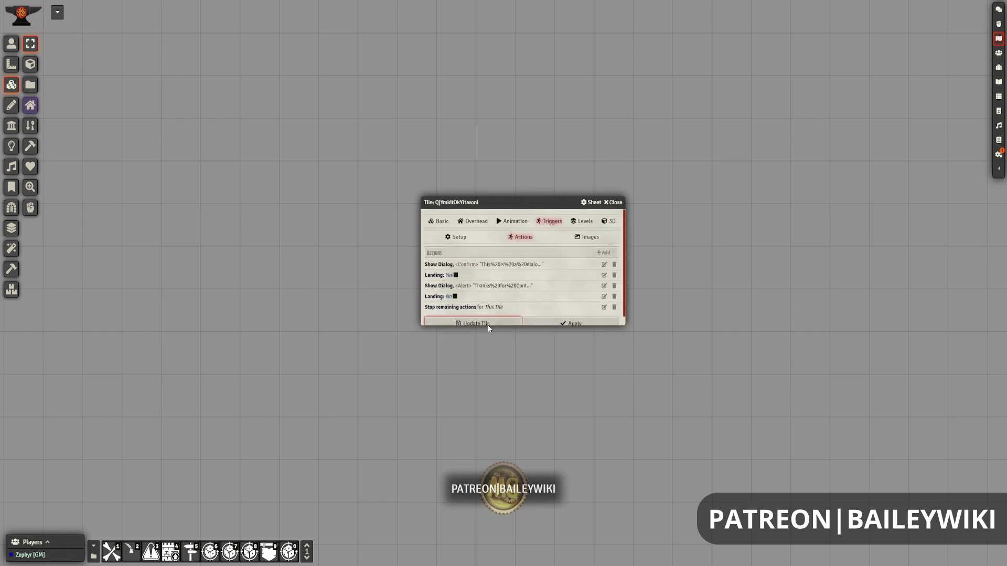
# Test the tile with the token controls active, answering Yes to the example dialog and dismissing the thank-you alert.
pyautogui.click(12, 39)
pyautogui.click(502, 272)
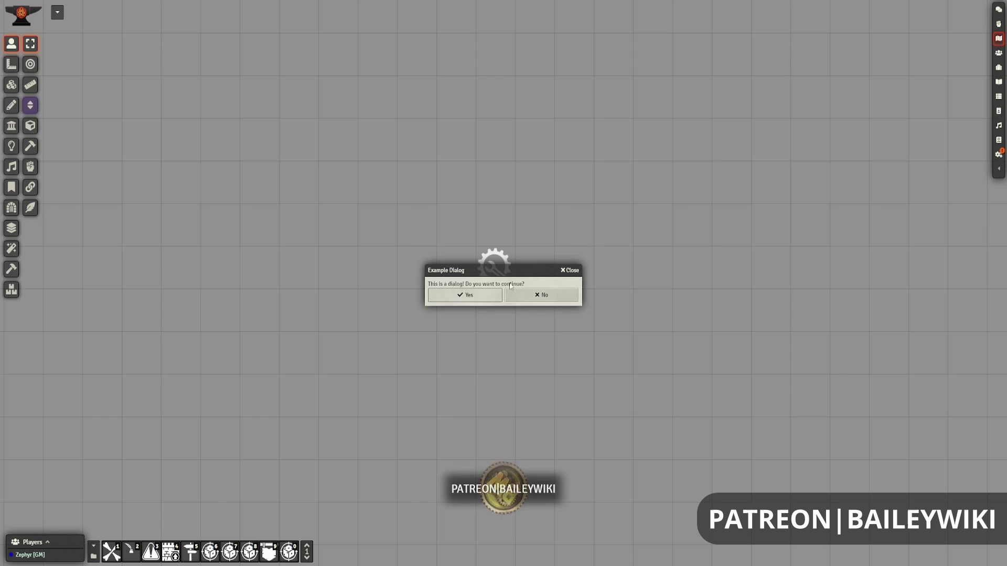
pyautogui.click(470, 295)
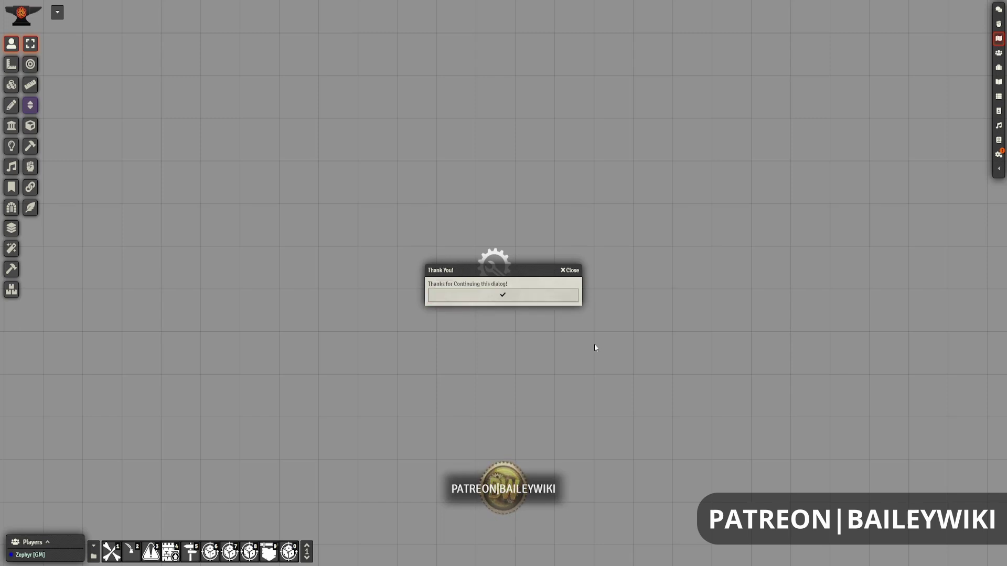
pyautogui.click(503, 297)
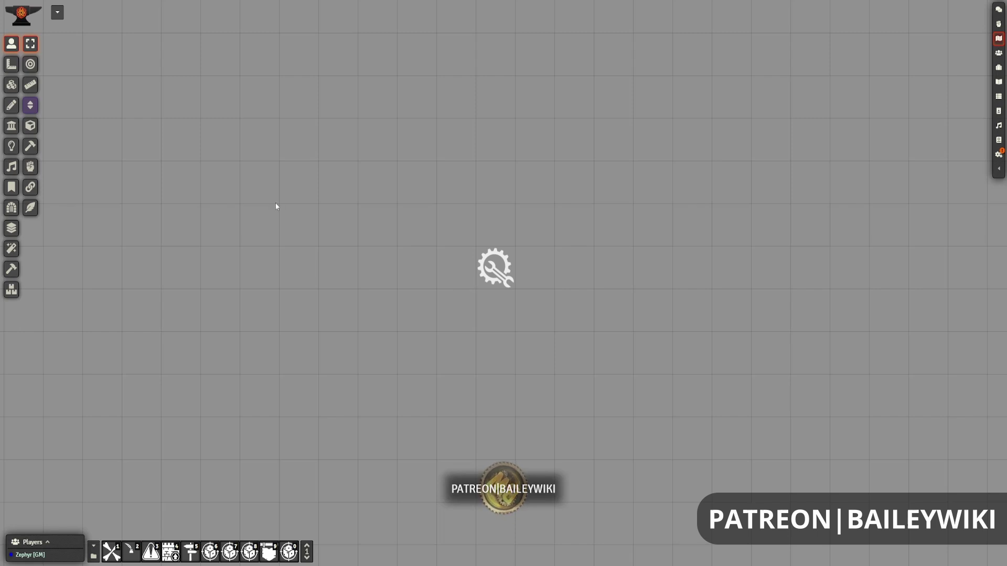
# Trigger the tile above the "Example Text" drawing and change the drawing's text to "Hello World!".
pyautogui.click(299, 299)
pyautogui.click(304, 170)
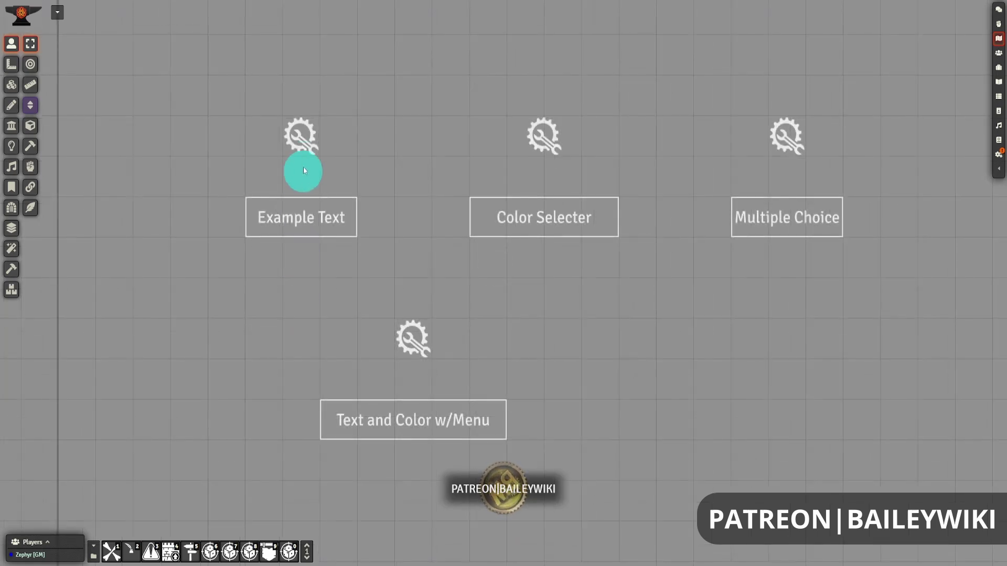
pyautogui.click(303, 139)
pyautogui.click(464, 288)
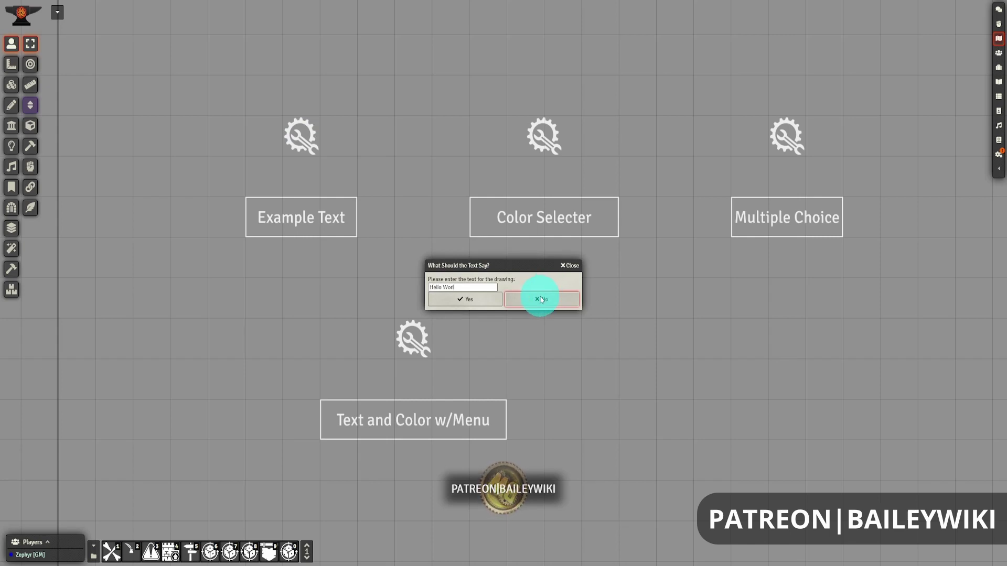
pyautogui.click(474, 300)
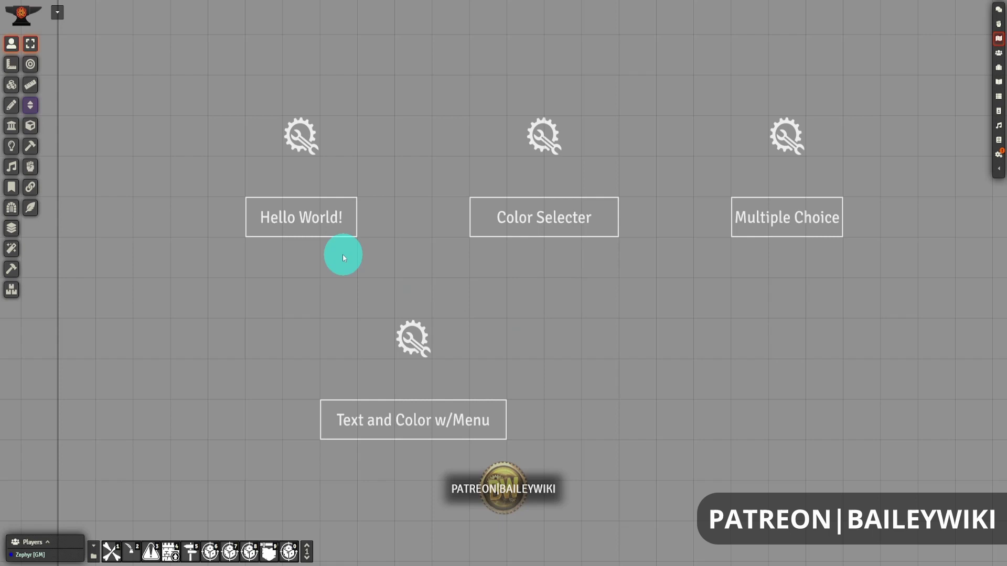
# Trigger the same tile again and set the drawing's text to "Text Input".
pyautogui.click(299, 135)
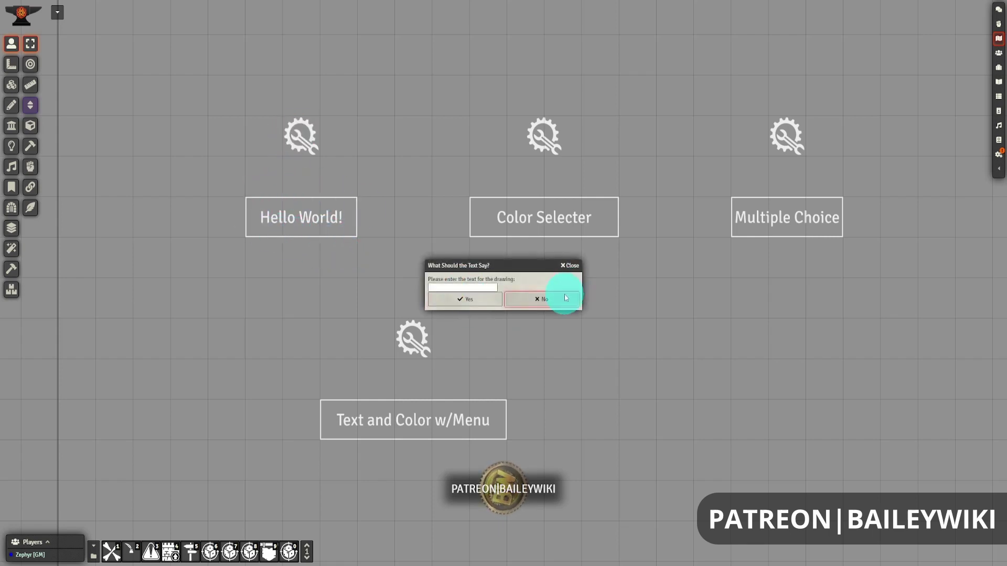
pyautogui.write('Text Input')
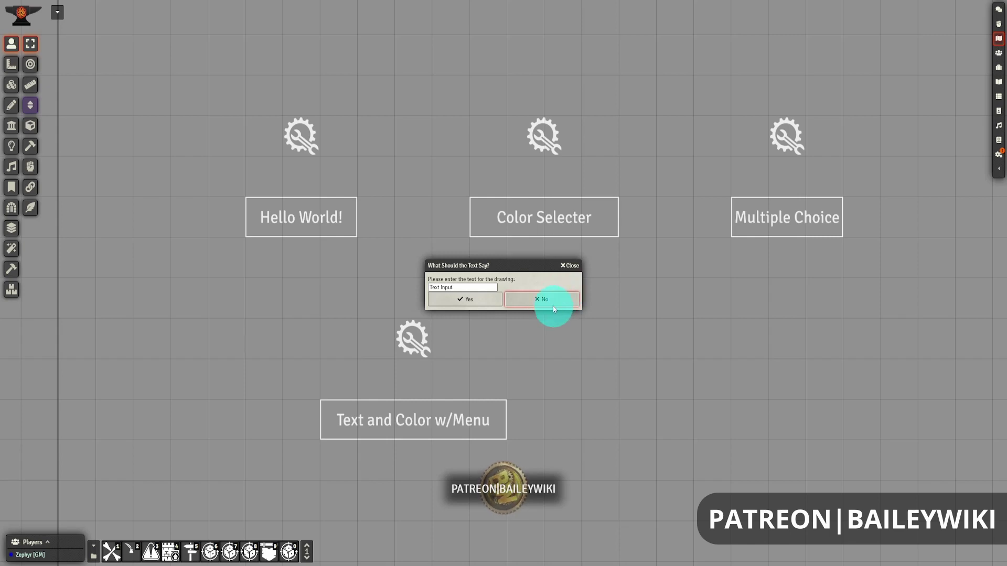
pyautogui.click(457, 300)
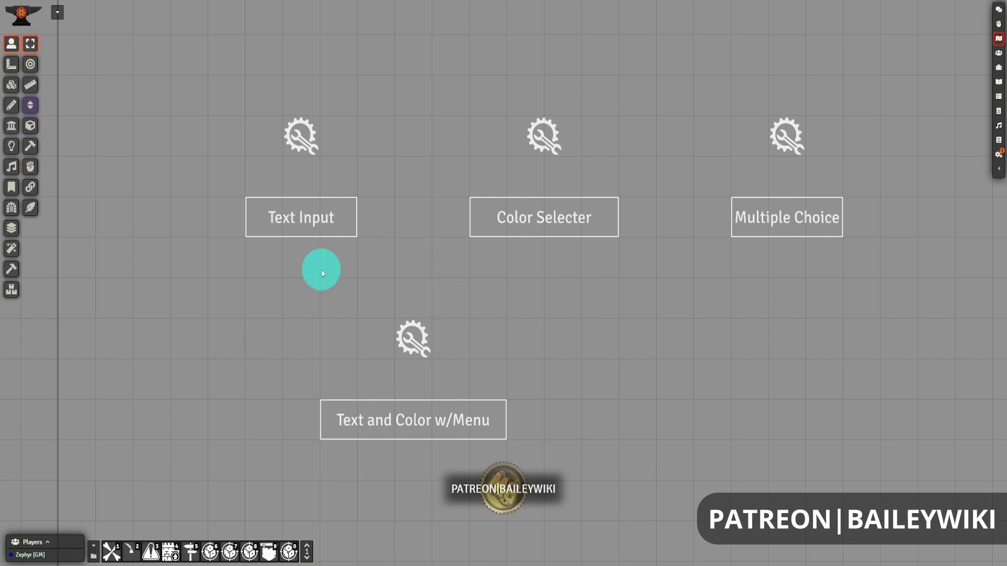
# Open the Show Dialog trigger action of the "Text Input" tile for editing and enlarge its content field.
pyautogui.click(11, 85)
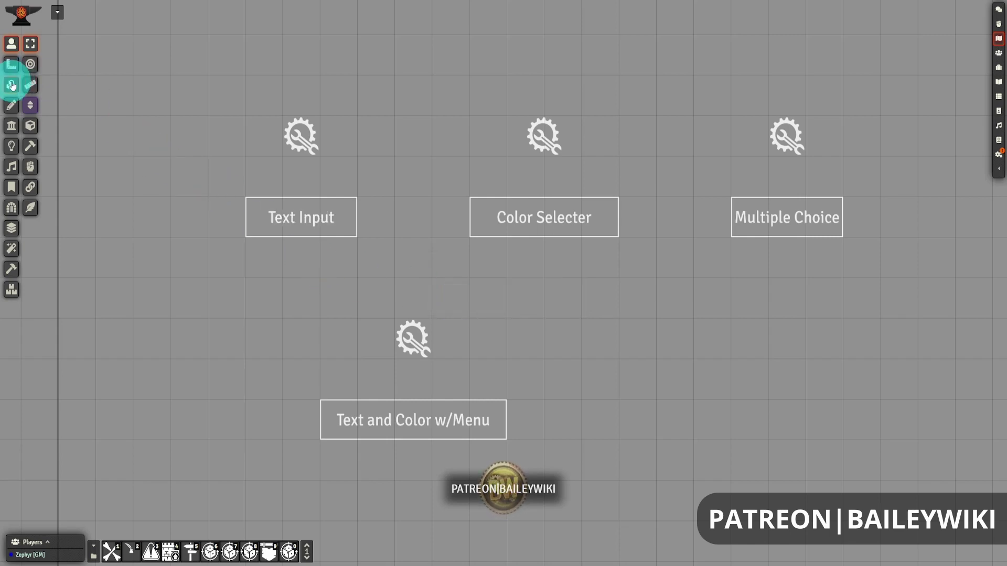
pyautogui.doubleClick(315, 138)
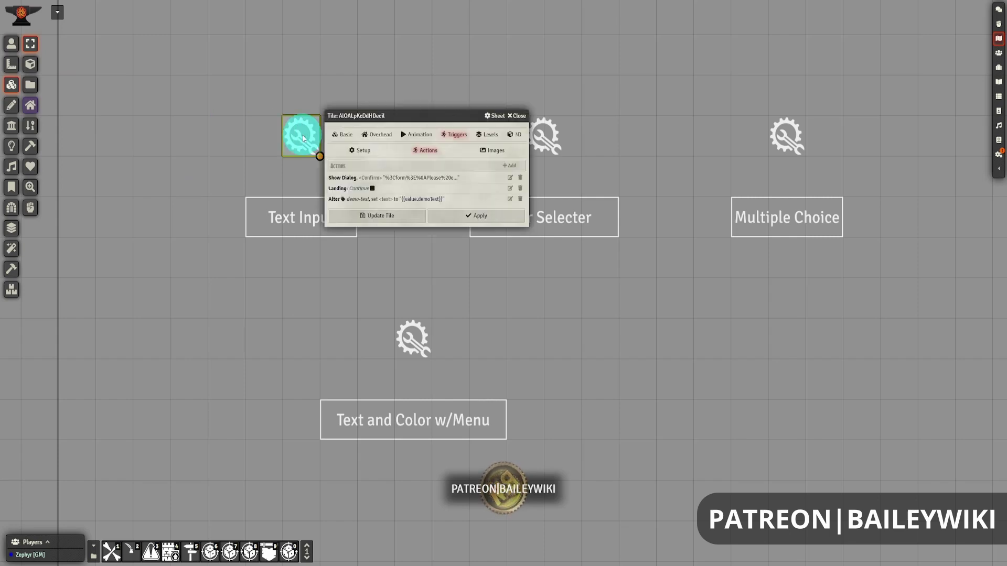
pyautogui.click(454, 135)
pyautogui.click(368, 151)
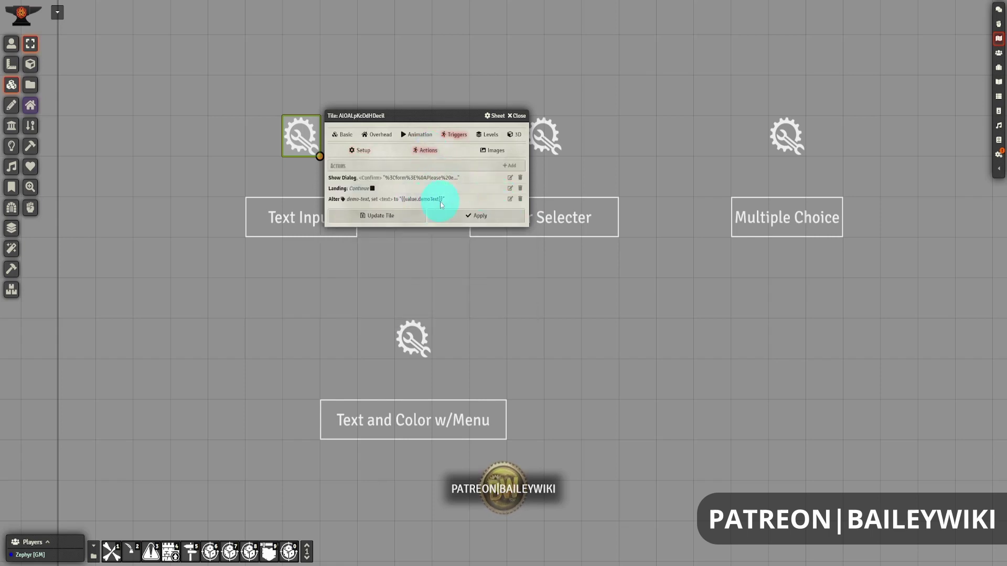
pyautogui.click(510, 178)
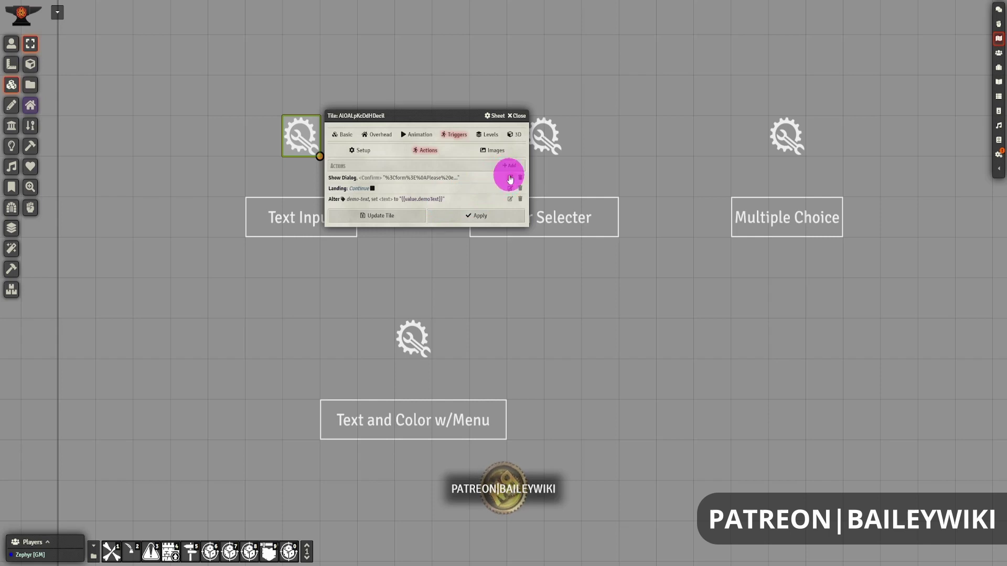
pyautogui.moveTo(512, 234); pyautogui.dragTo(439, 232)
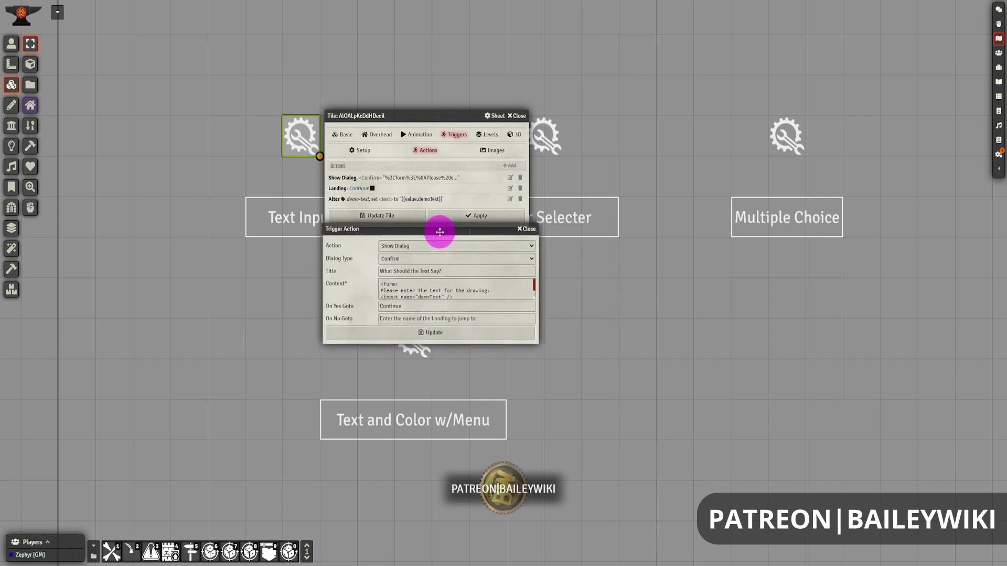
pyautogui.moveTo(533, 297); pyautogui.dragTo(534, 369)
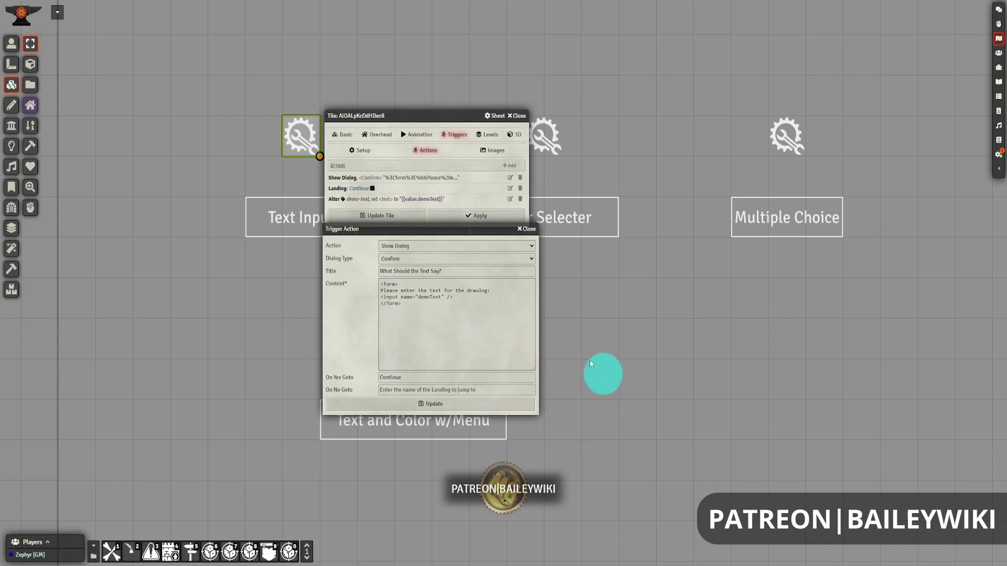
# Examine the action's dialog type options and the demoText input name in its form content, and close the editor without saving.
pyautogui.click(516, 260)
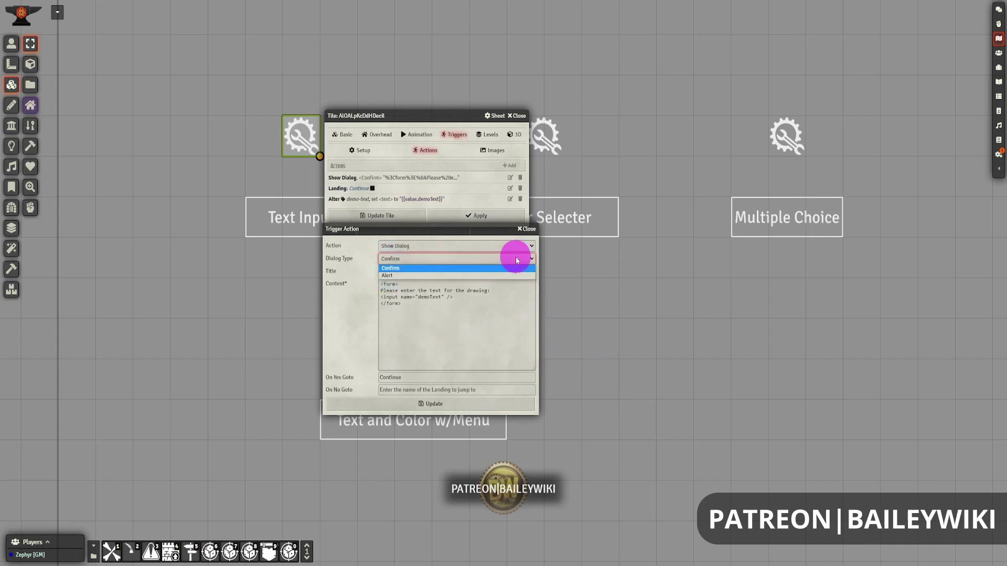
pyautogui.click(517, 260)
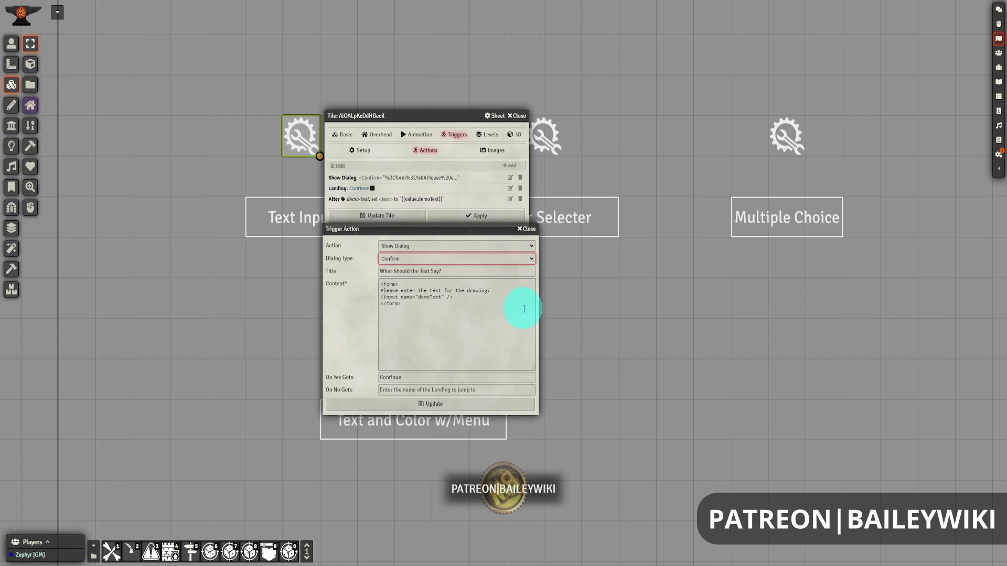
pyautogui.doubleClick(421, 297)
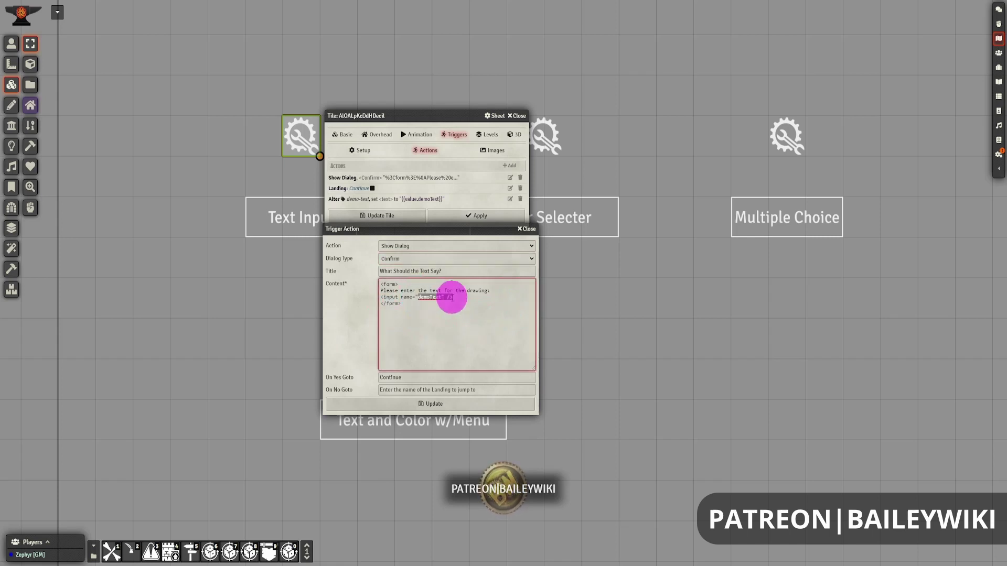
pyautogui.click(433, 321)
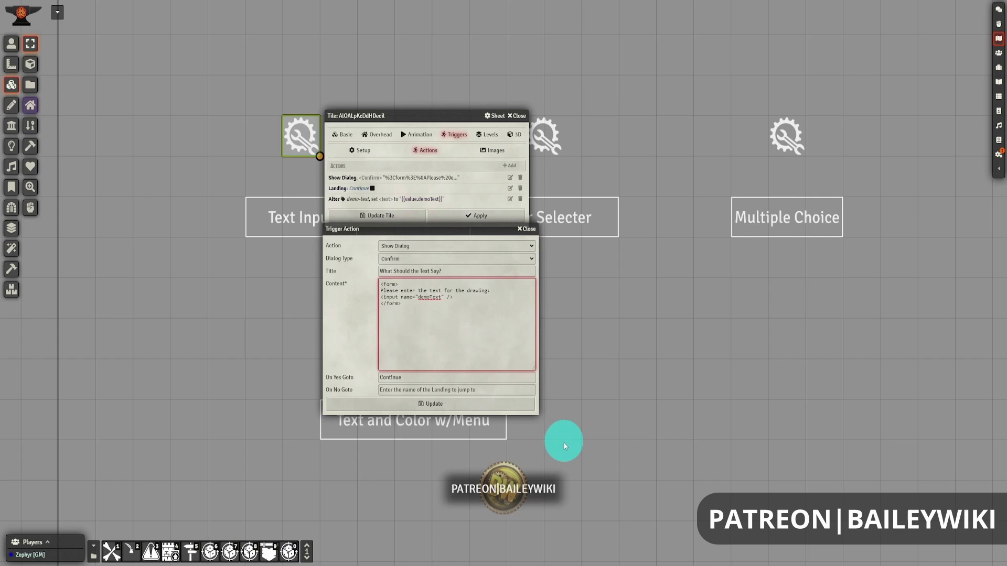
pyautogui.press('Escape')
# Trigger the tile above the "Color Selecter" drawing and change the drawing's text color to red.
pyautogui.click(543, 134)
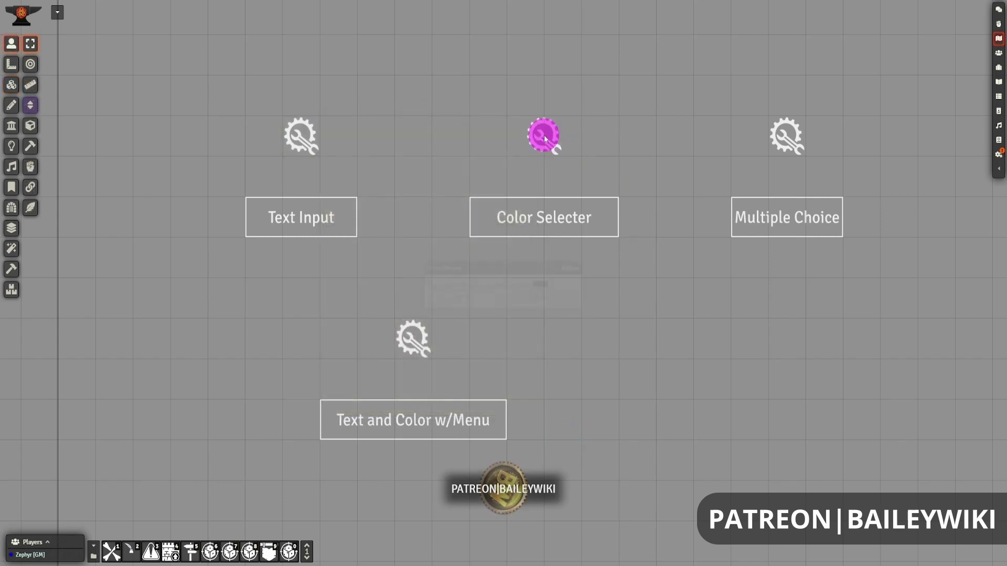
pyautogui.click(541, 283)
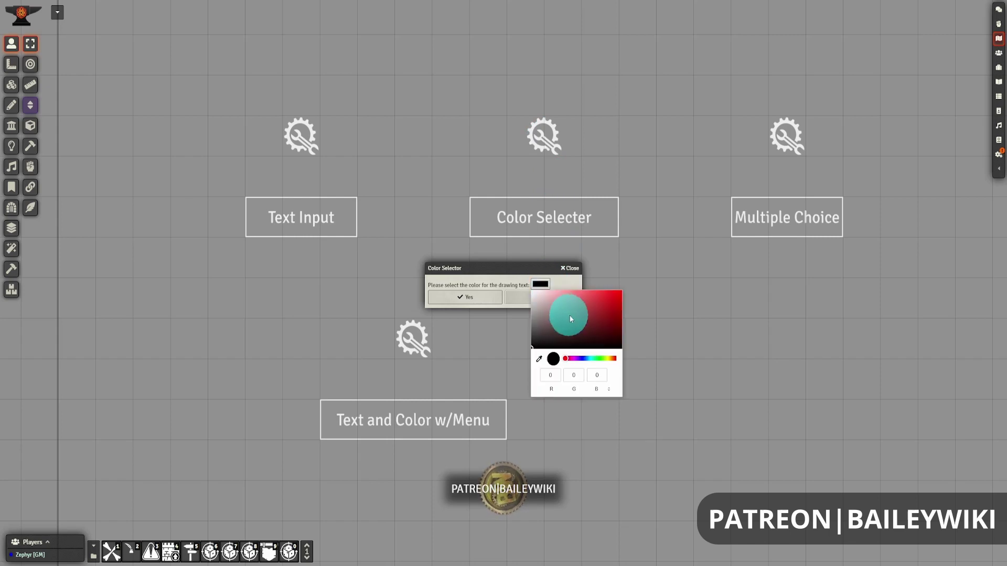
pyautogui.click(609, 296)
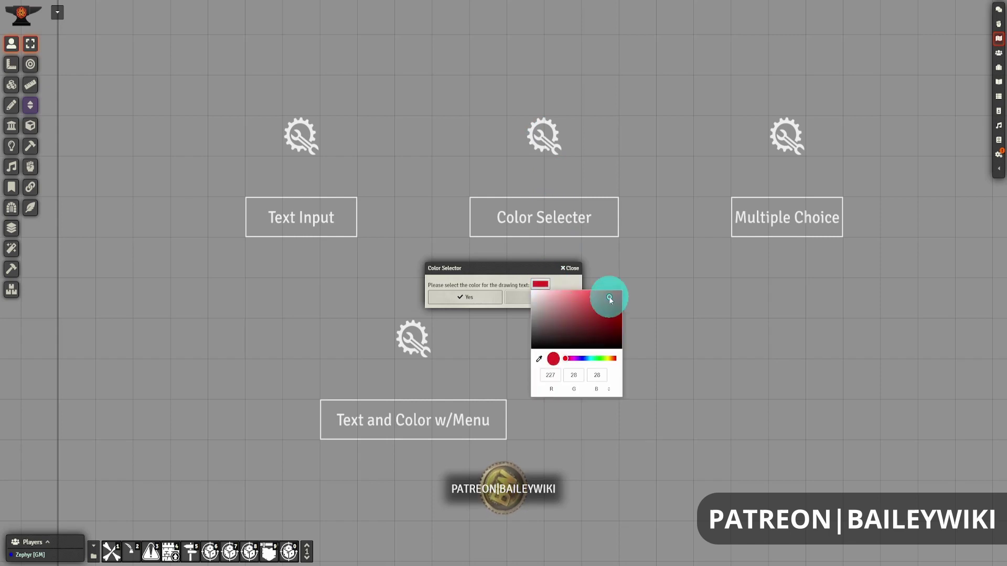
pyautogui.click(513, 283)
pyautogui.click(479, 300)
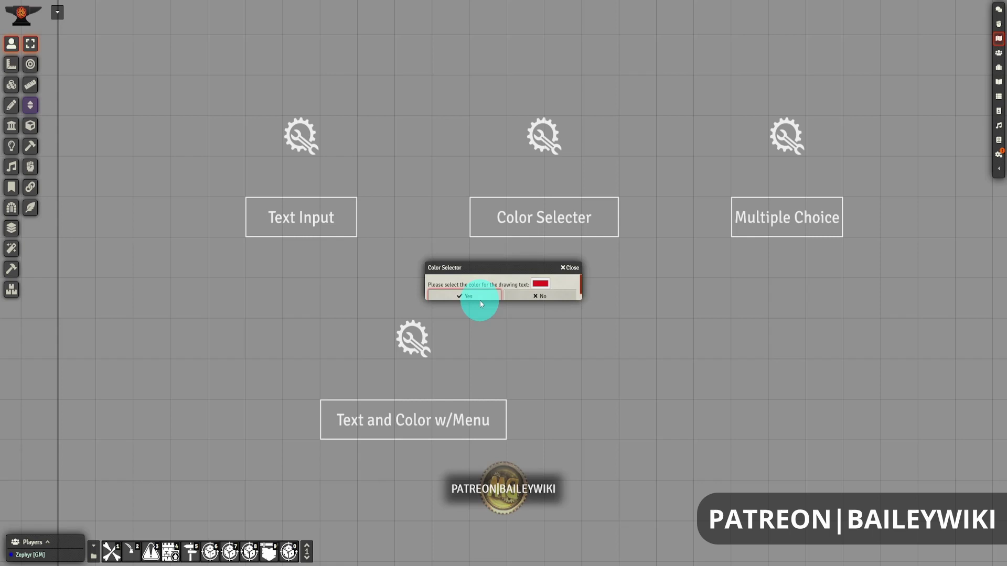
# Trigger the color tile again and set the "Color Selecter" text to purple, RGB 128, 0, 255.
pyautogui.click(552, 138)
pyautogui.click(541, 283)
pyautogui.click(604, 344)
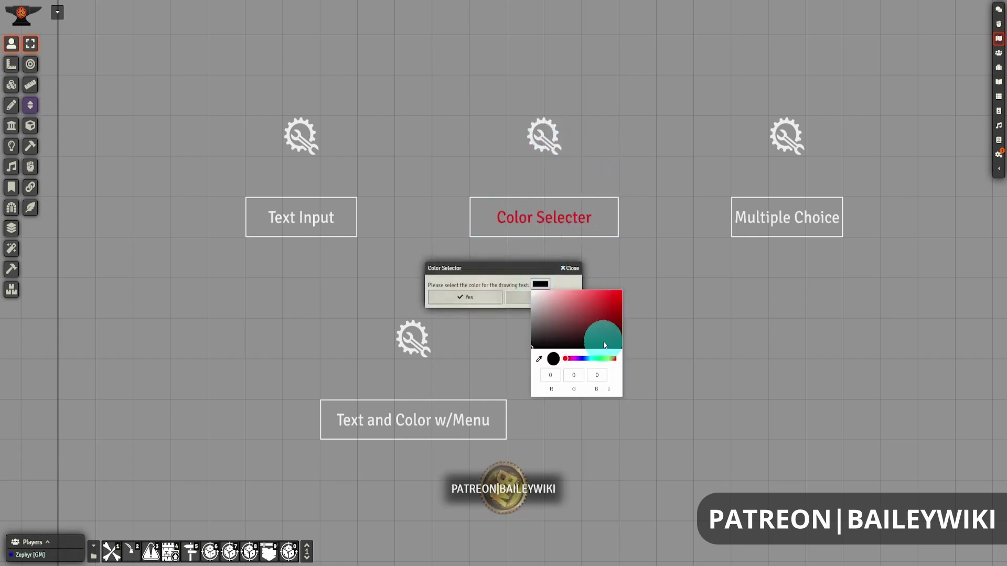
pyautogui.click(577, 358)
pyautogui.moveTo(602, 328); pyautogui.dragTo(632, 273)
pyautogui.click(468, 298)
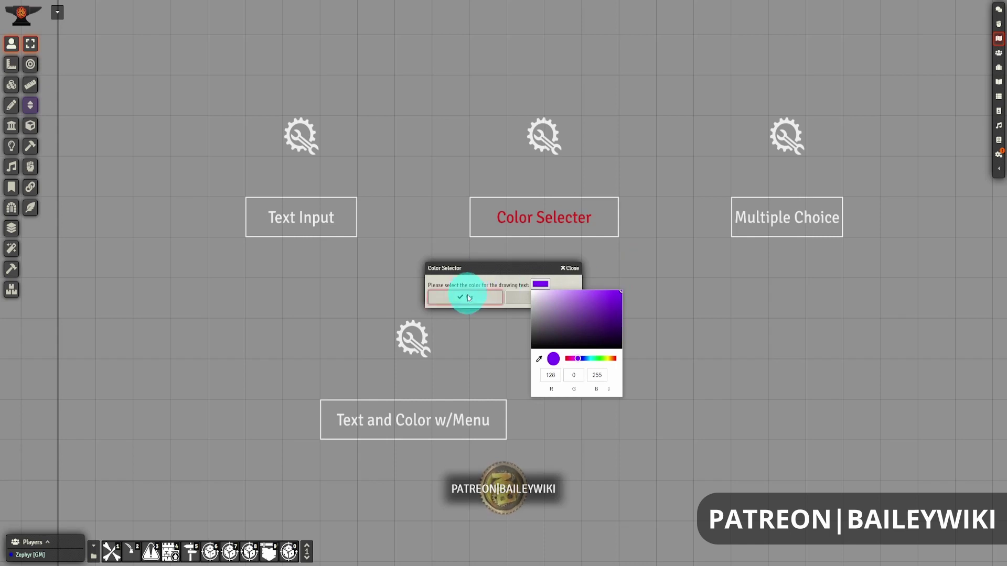
pyautogui.click(485, 293)
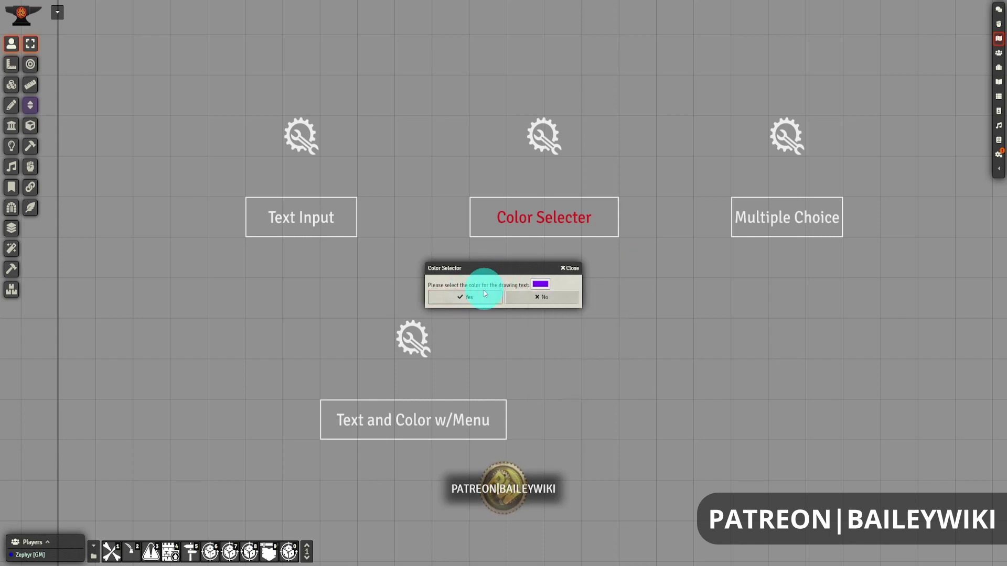
pyautogui.click(484, 295)
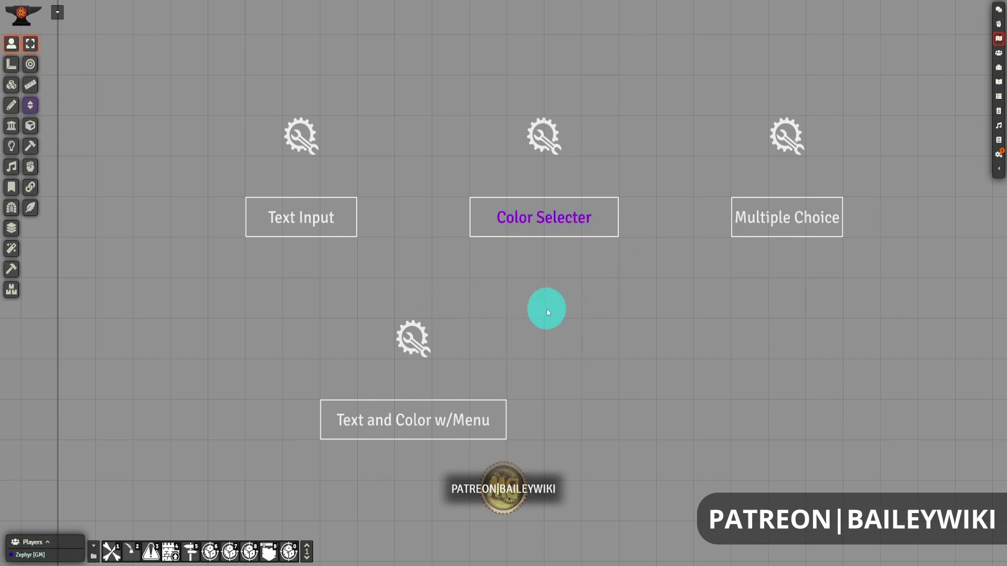
# Open the Show Dialog trigger action of the "Color Selecter" tile for editing and enlarge its content field.
pyautogui.click(12, 85)
pyautogui.click(543, 149)
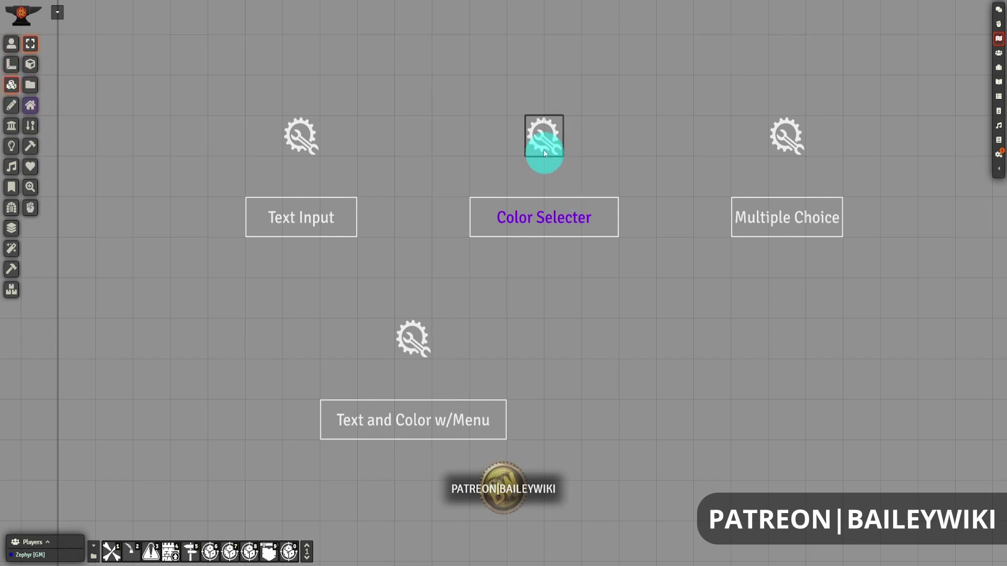
pyautogui.doubleClick(543, 149)
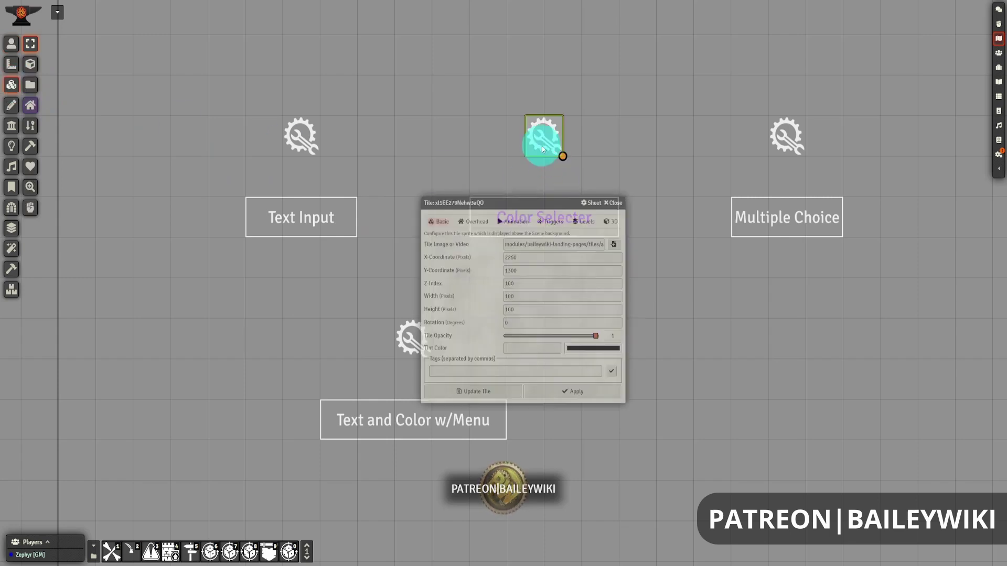
pyautogui.click(546, 223)
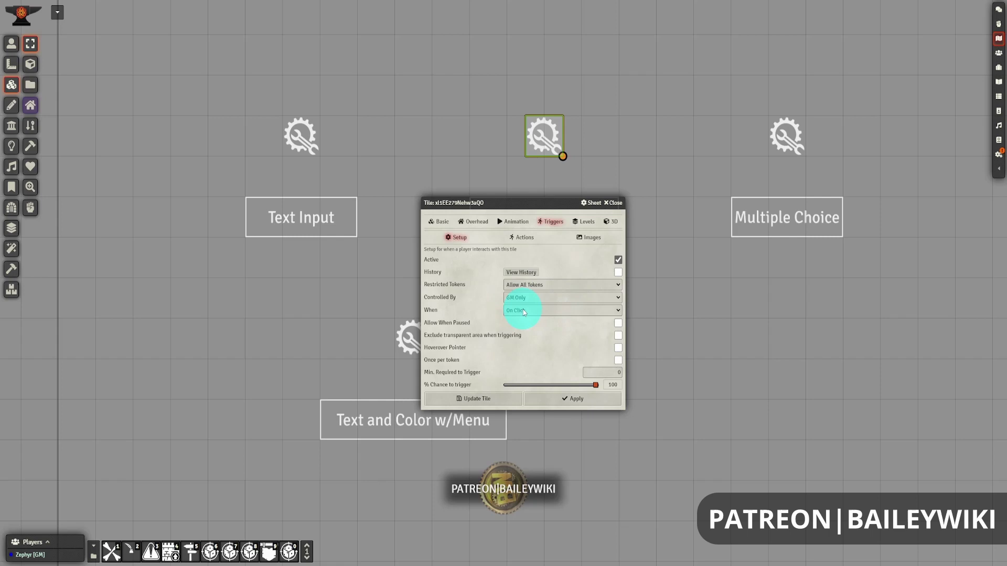
pyautogui.click(521, 238)
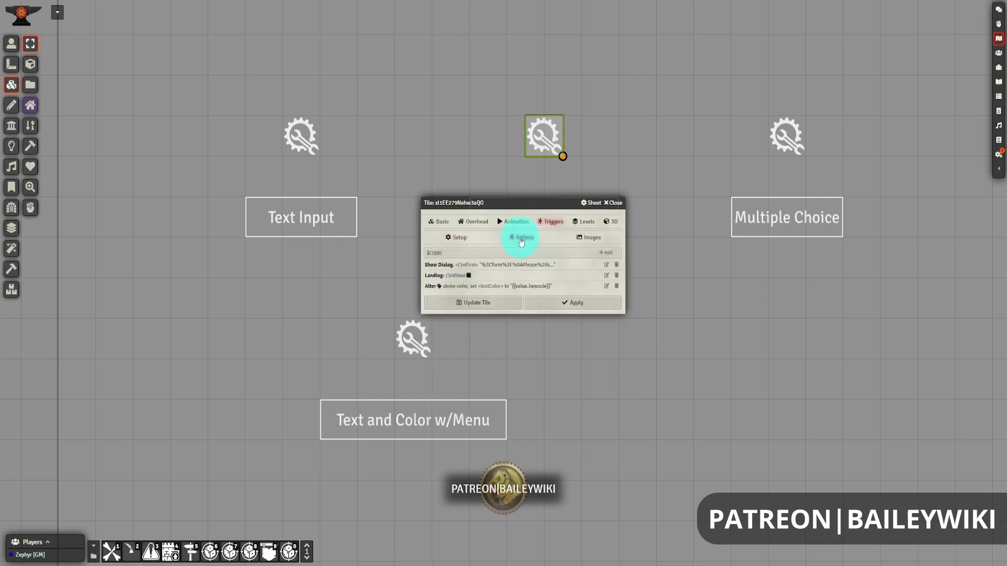
pyautogui.moveTo(528, 200); pyautogui.dragTo(528, 163)
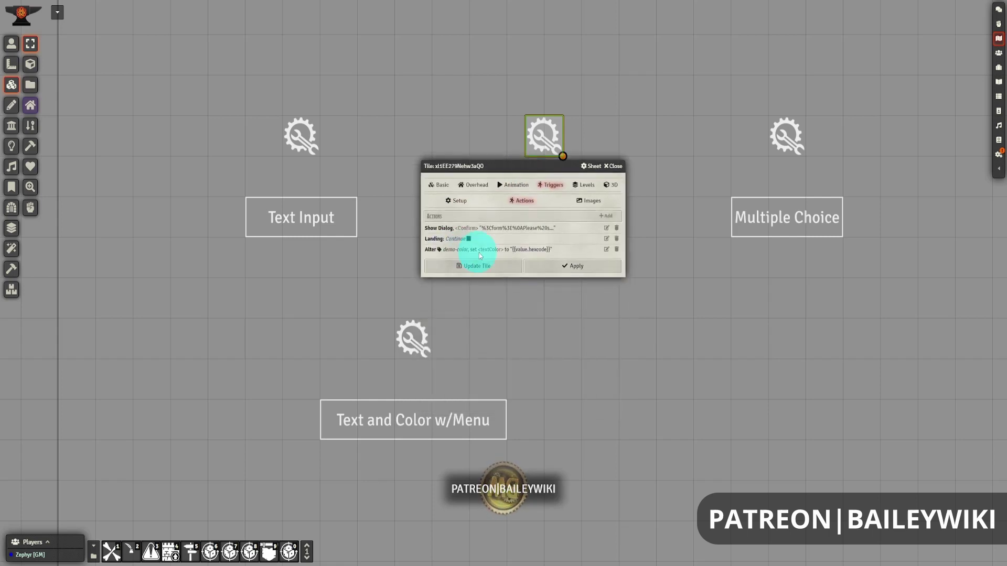
pyautogui.click(606, 229)
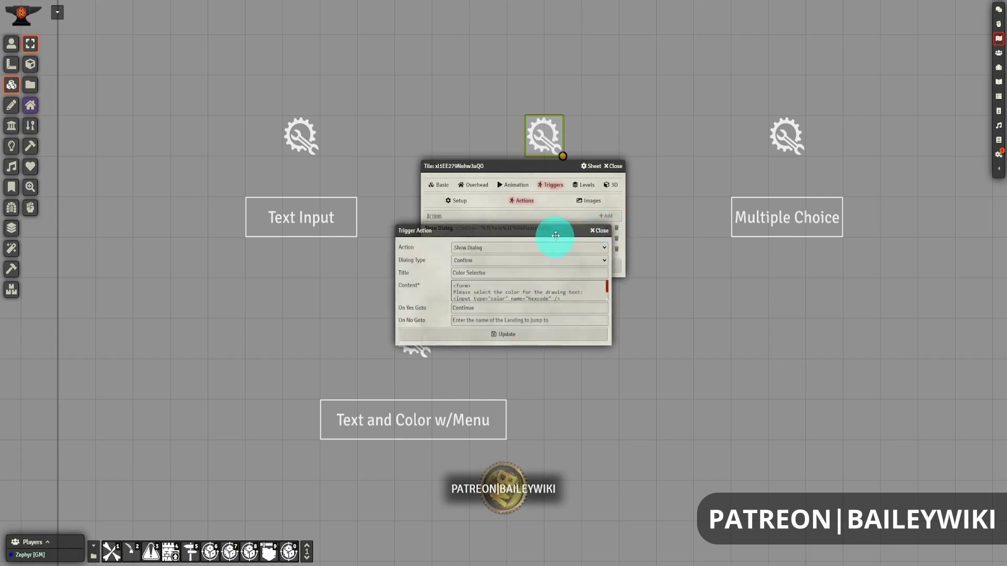
pyautogui.moveTo(556, 236); pyautogui.dragTo(575, 284)
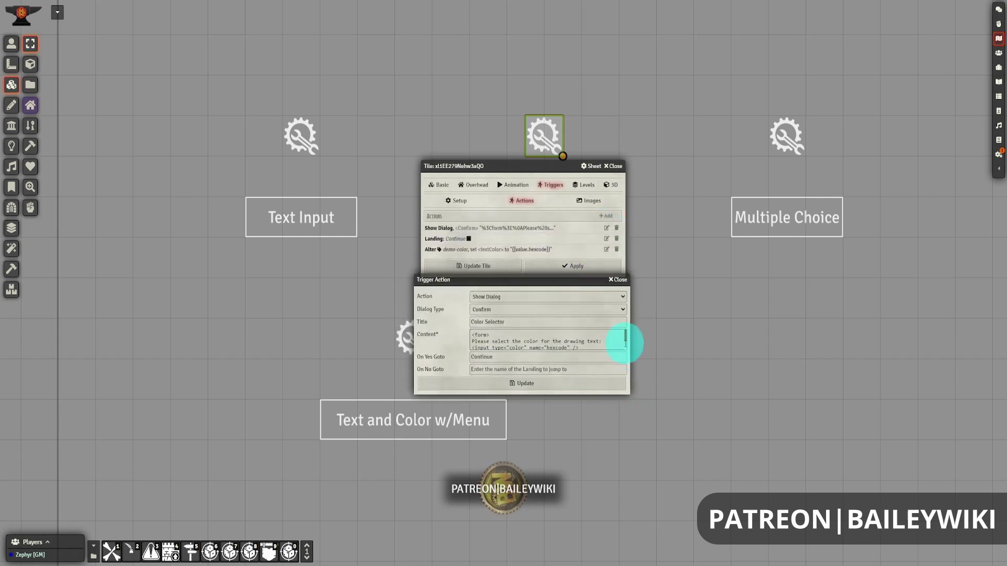
pyautogui.moveTo(626, 348); pyautogui.dragTo(631, 397)
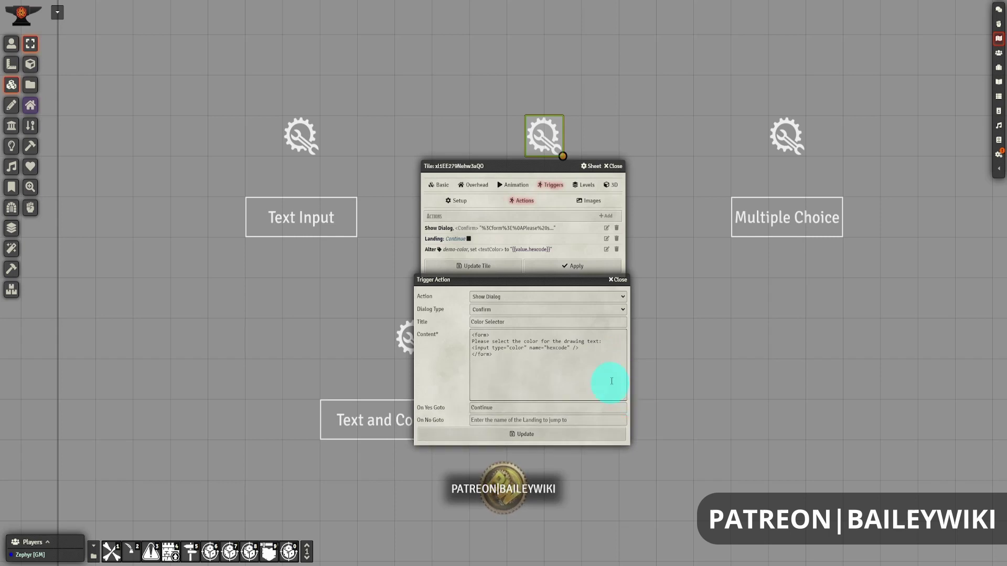
# Examine the action's dialog type and the color input type and hexcode name in its form content.
pyautogui.click(621, 309)
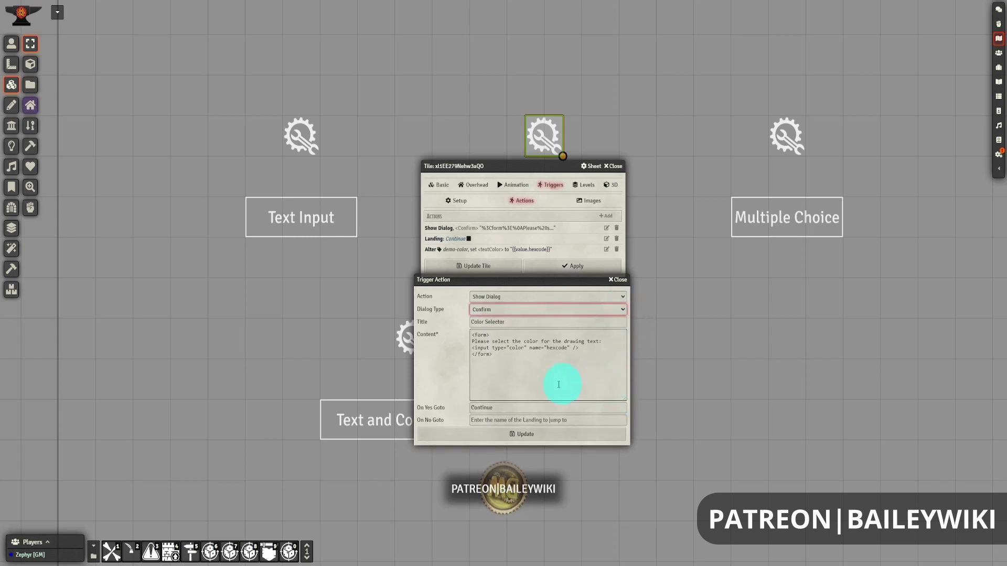
pyautogui.moveTo(493, 347); pyautogui.dragTo(528, 350)
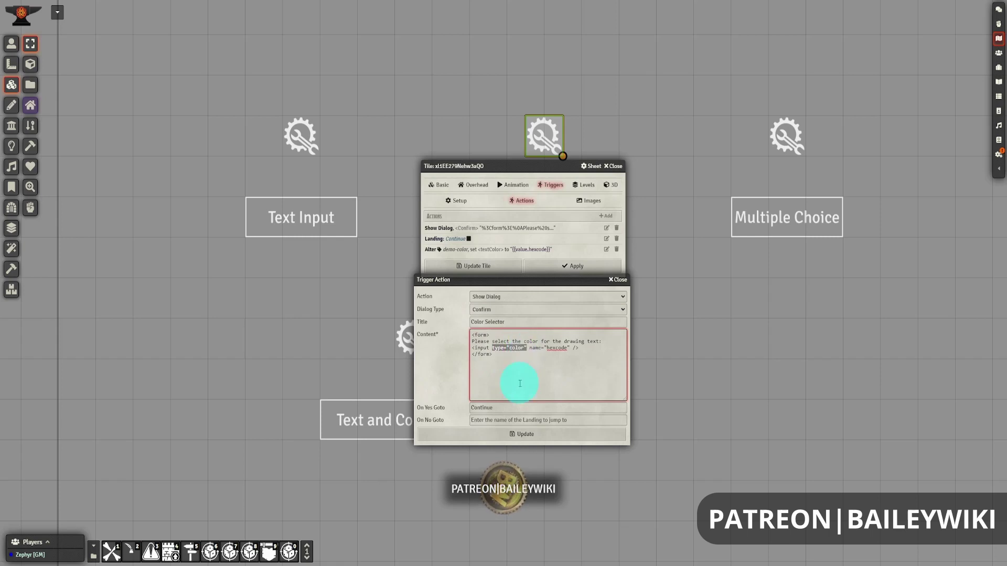
pyautogui.click(564, 372)
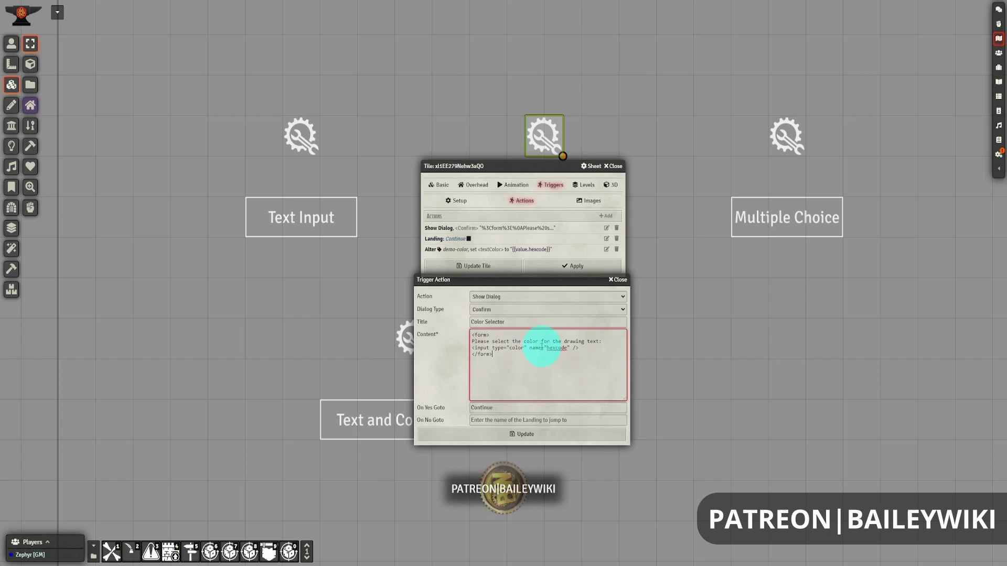
pyautogui.moveTo(531, 348); pyautogui.dragTo(568, 348)
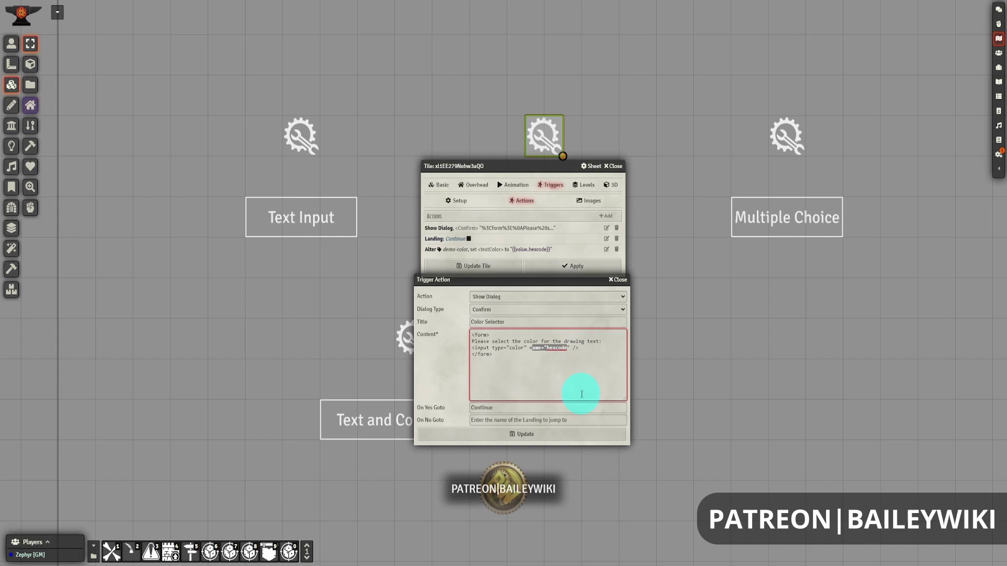
pyautogui.click(594, 357)
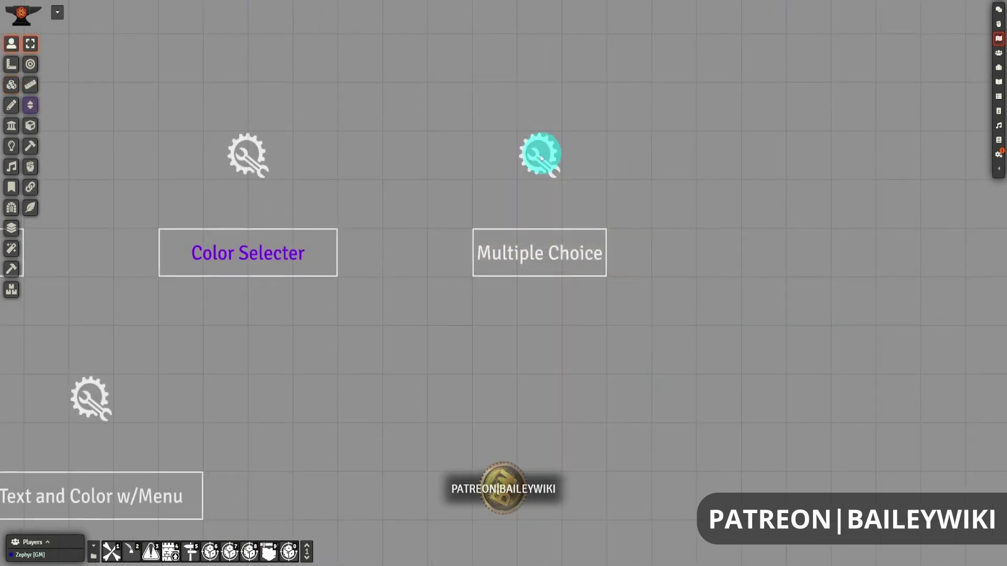
# Trigger the tile above the "Multiple Choice" drawing and confirm Option 1 to change the drawing's text to "Like".
pyautogui.click(556, 160)
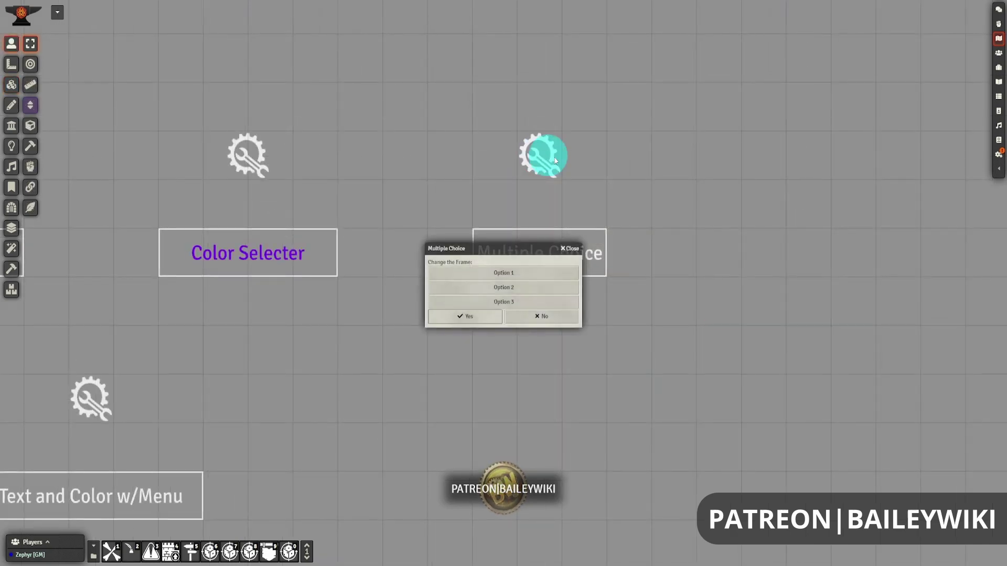
pyautogui.moveTo(530, 247); pyautogui.dragTo(569, 298)
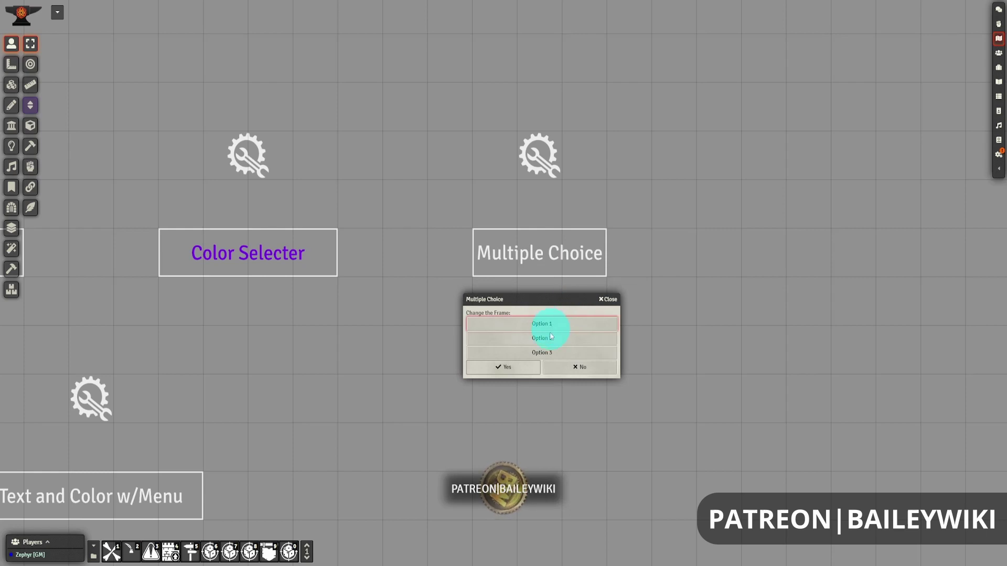
pyautogui.click(518, 367)
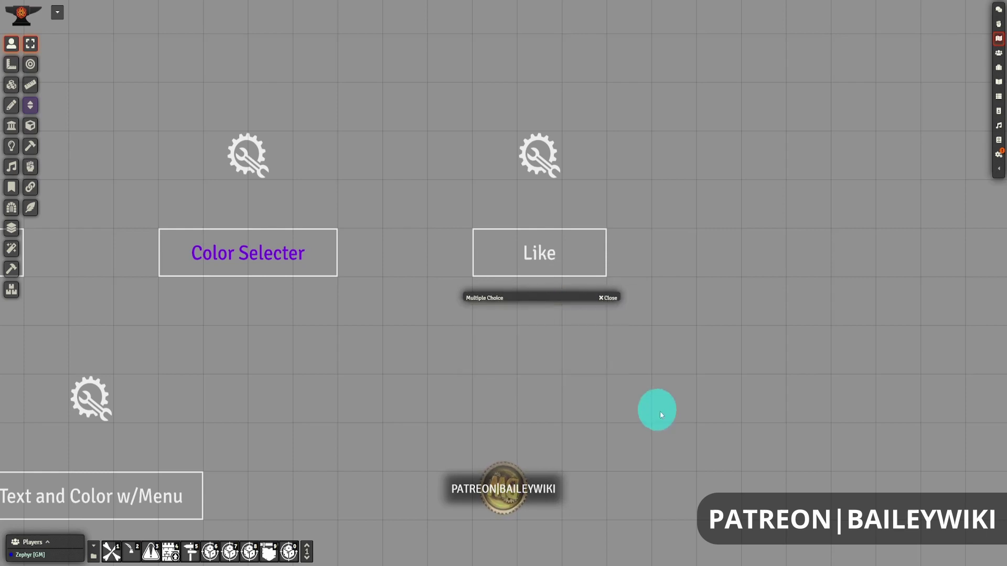
# Trigger the multiple-choice tile again and confirm Option 2 to change the drawing's text to "Subscribe".
pyautogui.click(538, 159)
pyautogui.moveTo(517, 249); pyautogui.dragTo(551, 309)
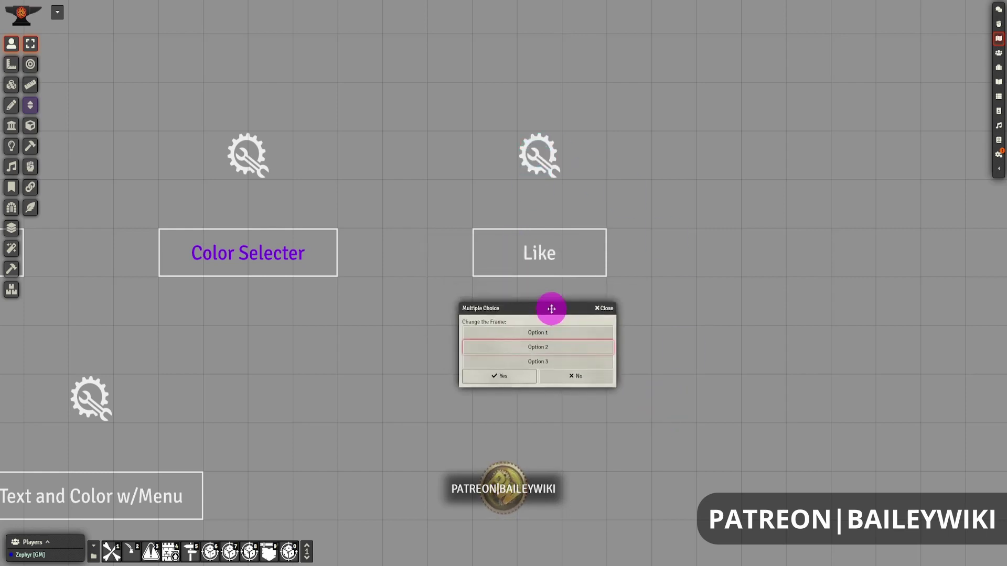
pyautogui.click(519, 364)
pyautogui.click(517, 374)
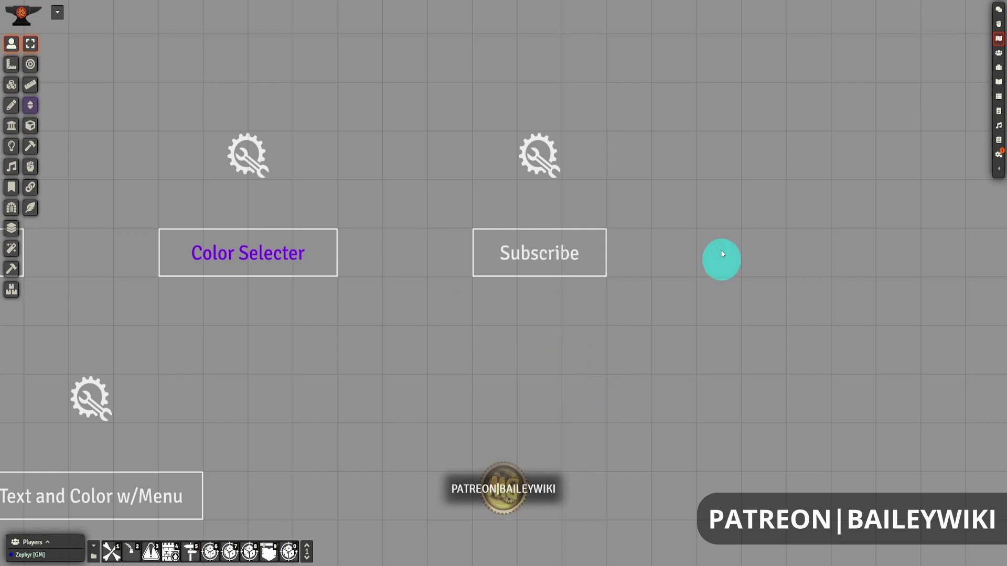
# Review the multiple-choice tile's trigger setup, open its Show Dialog action for editing and enlarge the content field.
pyautogui.click(12, 84)
pyautogui.doubleClick(532, 152)
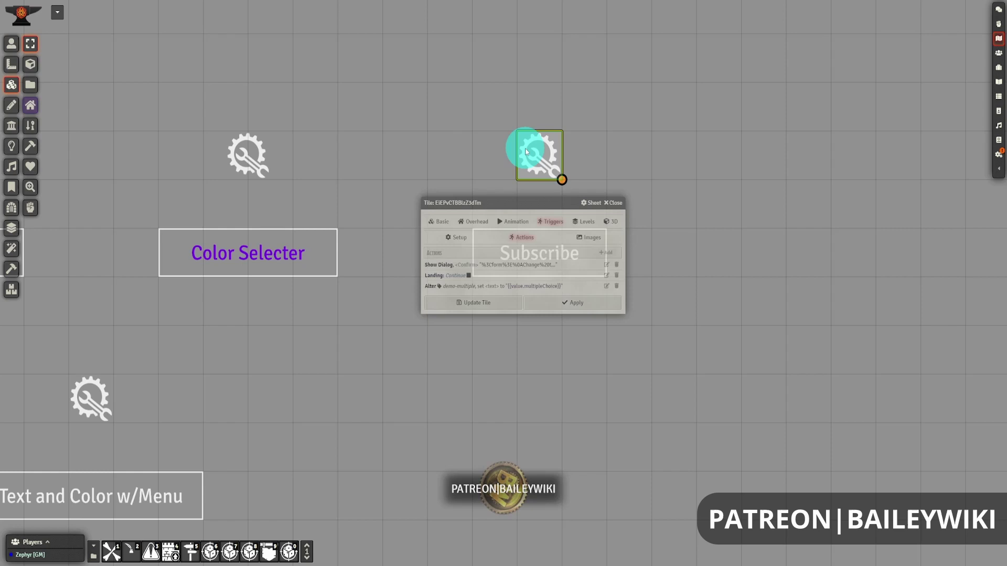
pyautogui.click(464, 238)
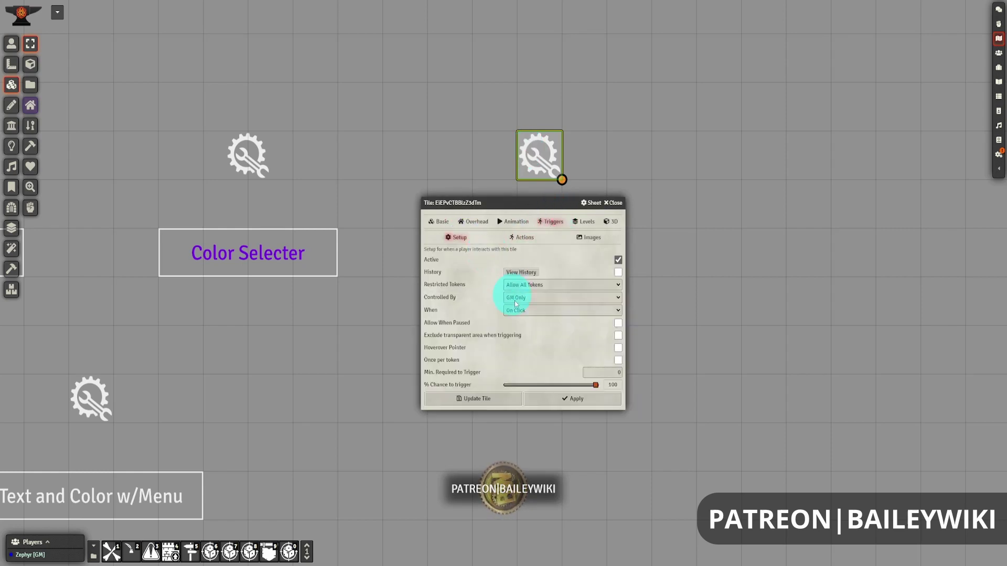
pyautogui.click(523, 239)
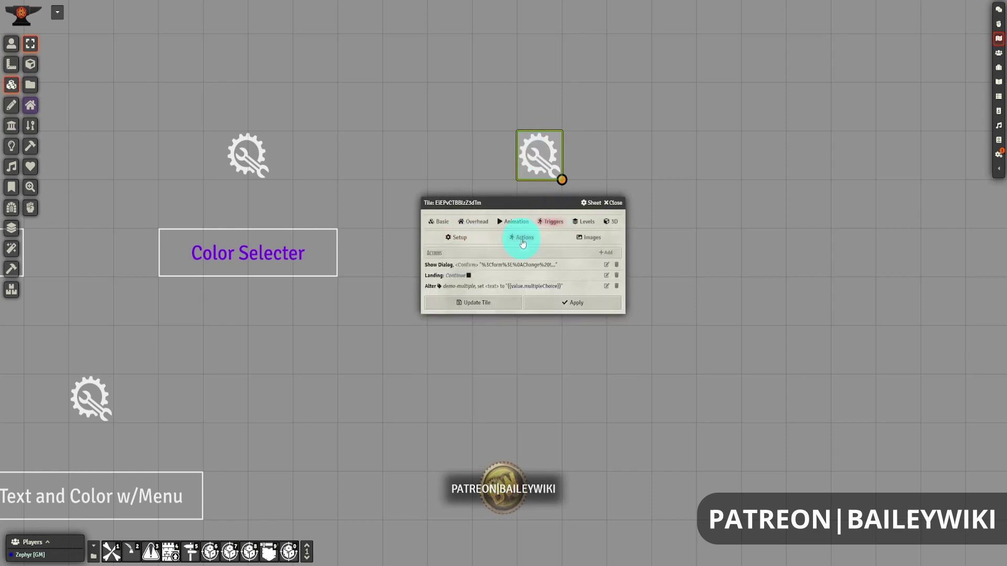
pyautogui.click(607, 265)
pyautogui.moveTo(553, 241); pyautogui.dragTo(548, 320)
pyautogui.moveTo(621, 388); pyautogui.dragTo(629, 462)
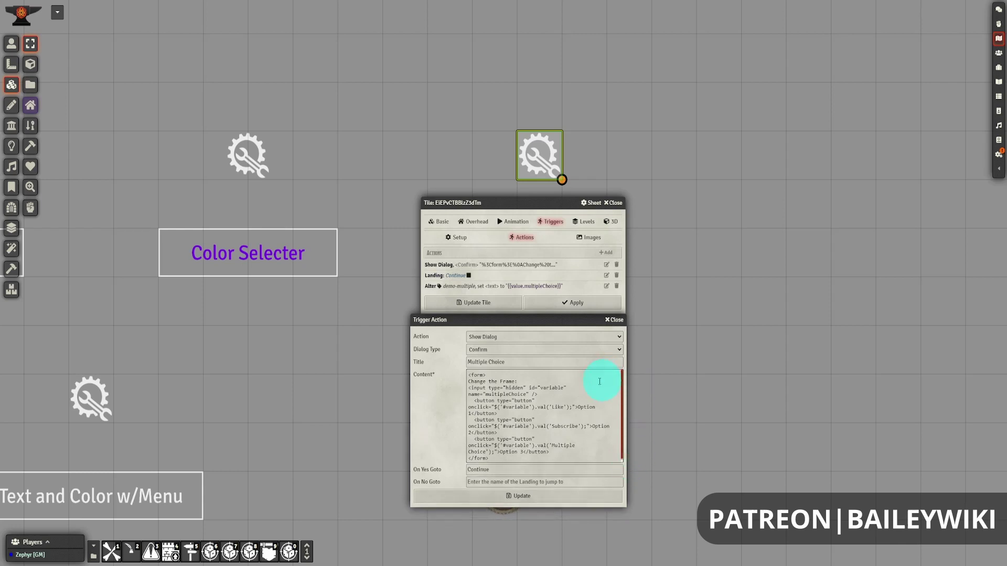
# Examine the hidden multipleChoice input and the option buttons in the form content, and close the action editor without saving.
pyautogui.moveTo(468, 389); pyautogui.dragTo(539, 394)
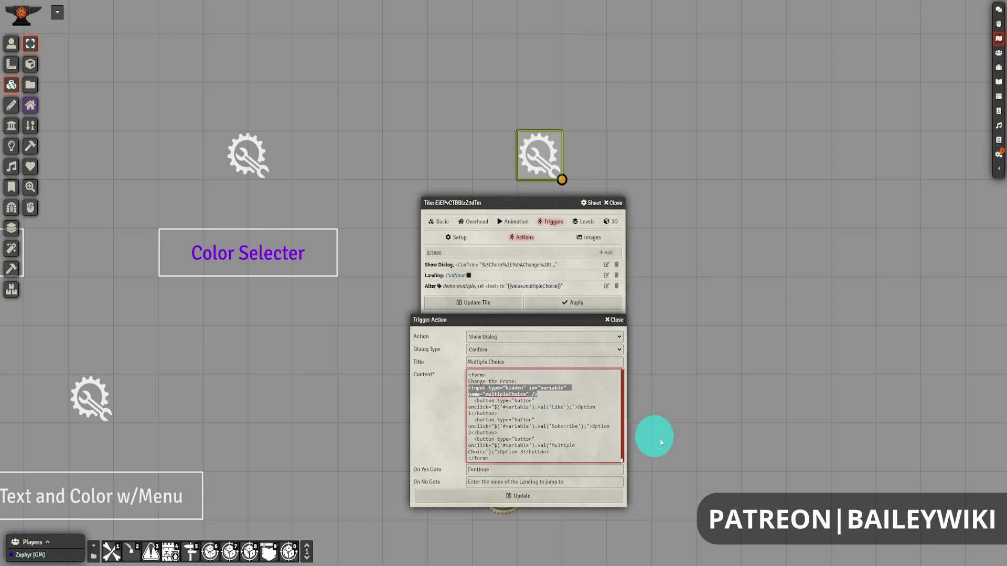
pyautogui.click(551, 389)
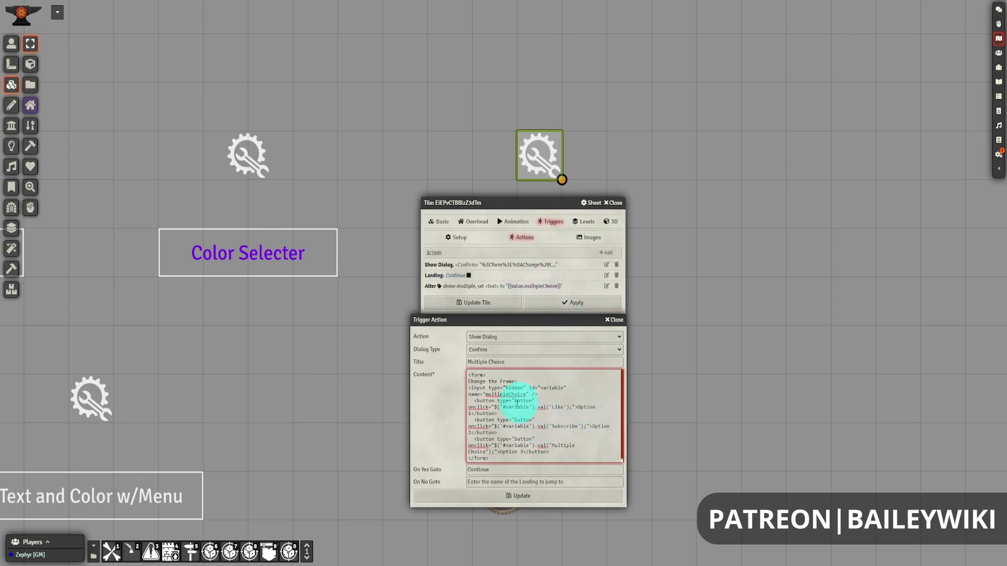
pyautogui.moveTo(477, 401); pyautogui.dragTo(534, 401)
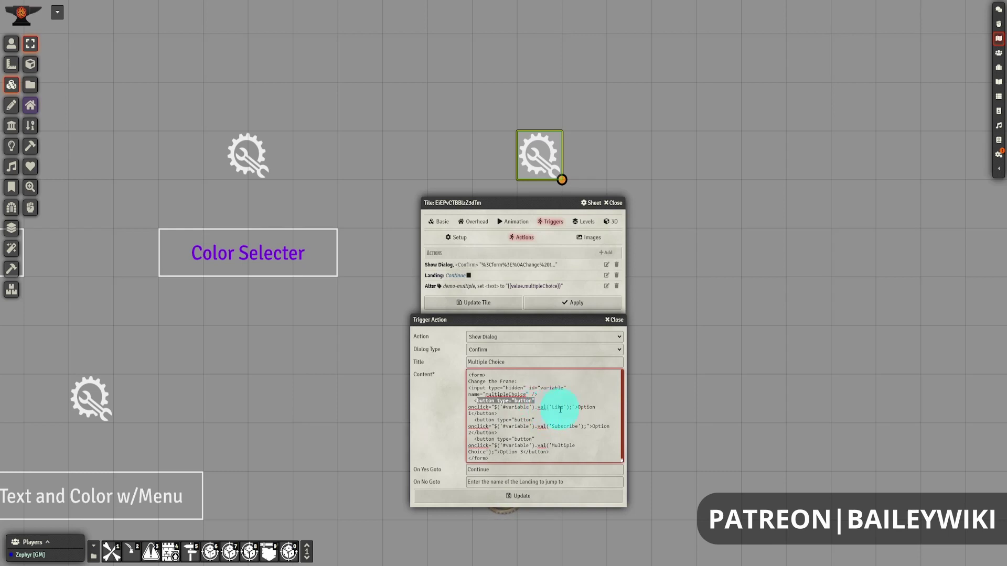
pyautogui.click(580, 411)
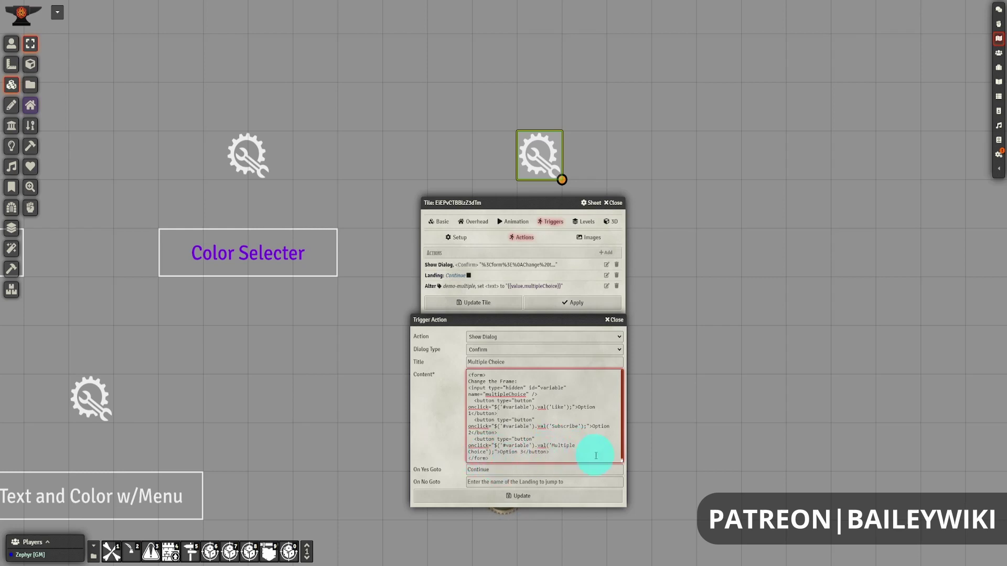
pyautogui.click(617, 320)
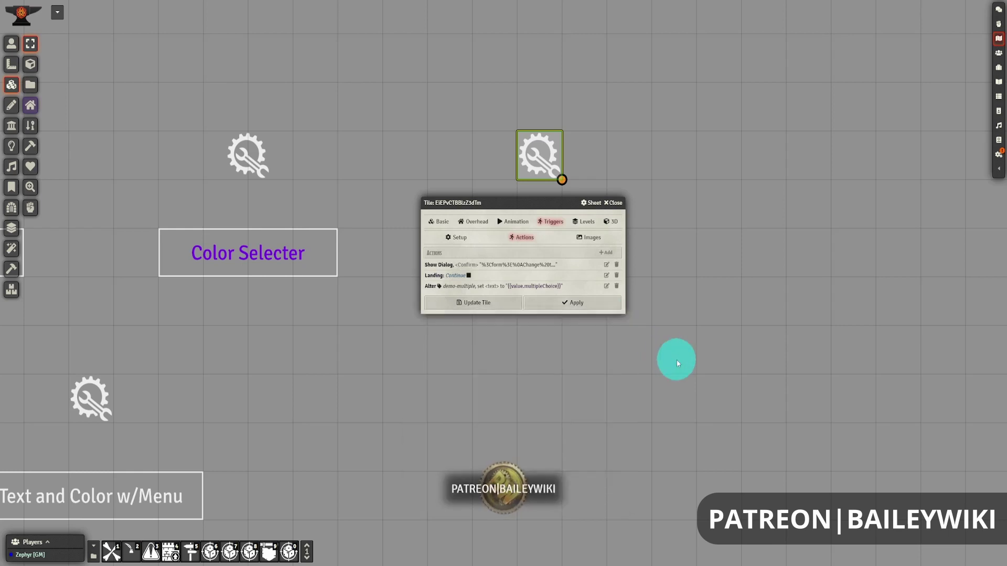
# Draft a Switch Tile Image action for this tile with Change To set to {{value.multipleChoice}}, and close it without saving.
pyautogui.click(609, 255)
pyautogui.click(584, 278)
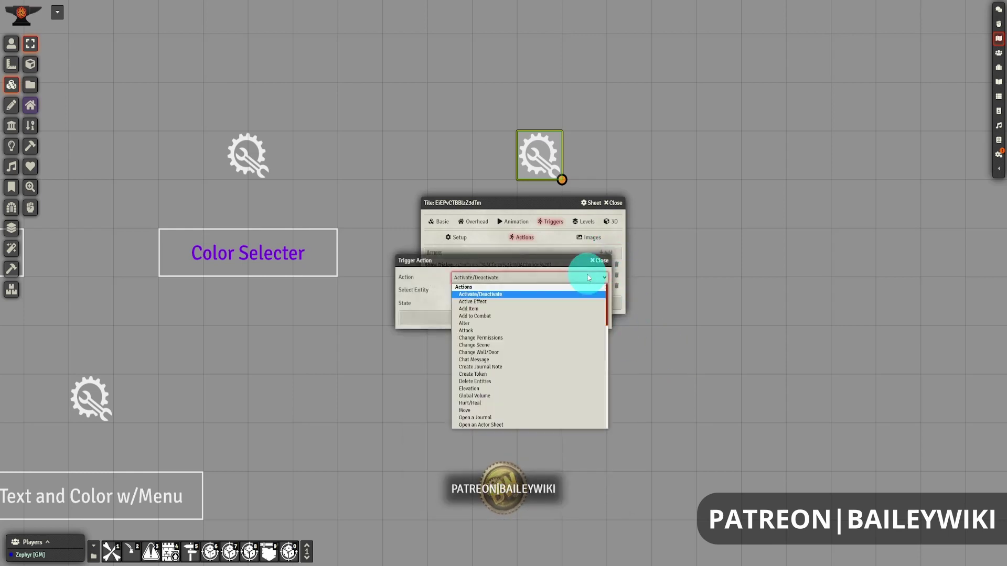
pyautogui.scroll(-3, 551, 337)
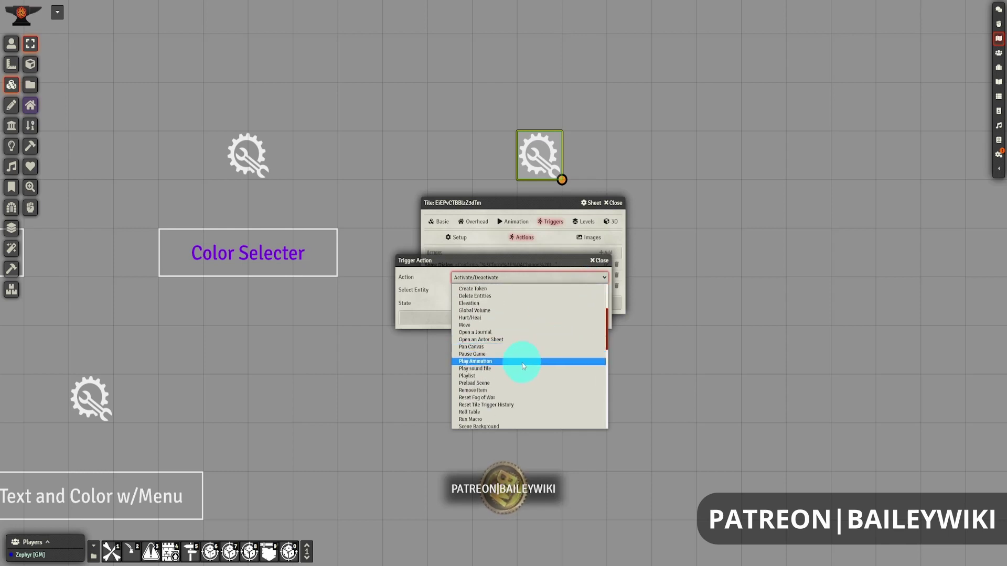
pyautogui.scroll(3, 522, 363)
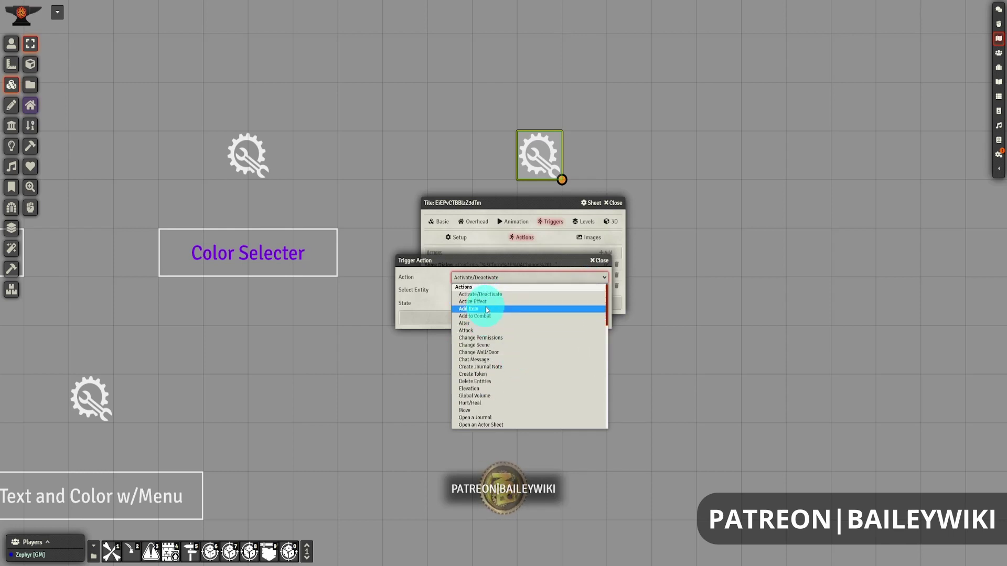
pyautogui.scroll(-7, 502, 362)
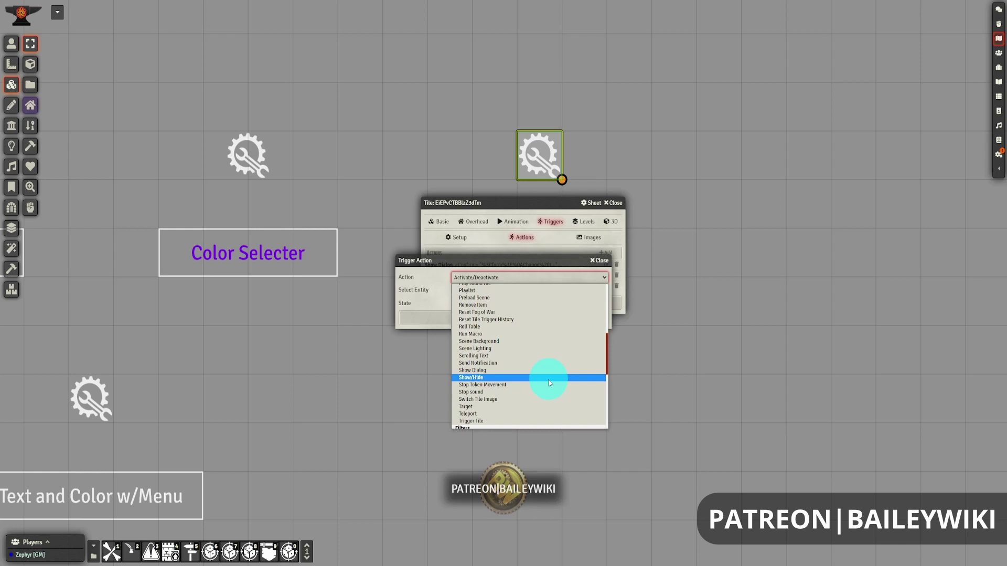
pyautogui.click(506, 399)
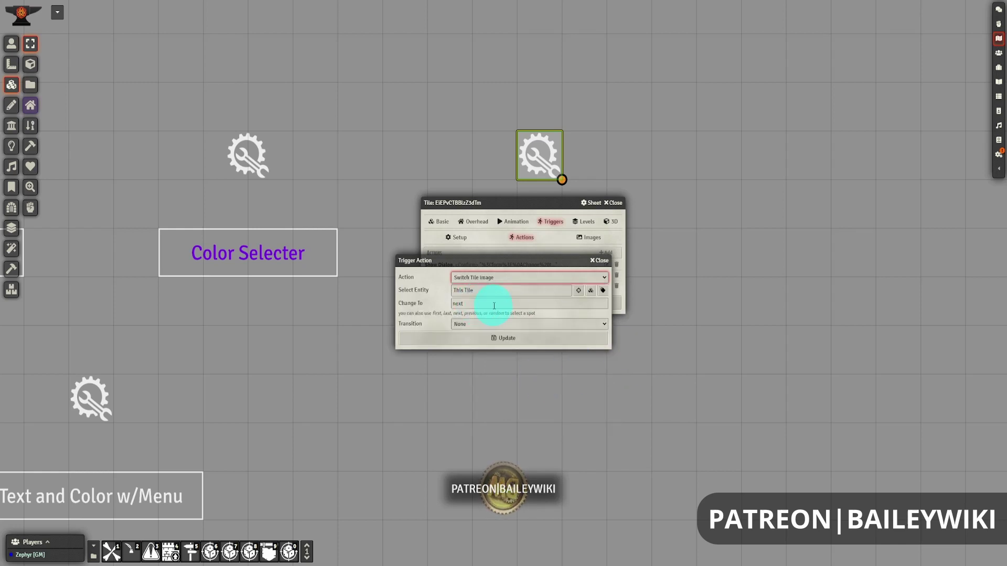
pyautogui.moveTo(455, 304); pyautogui.dragTo(482, 306)
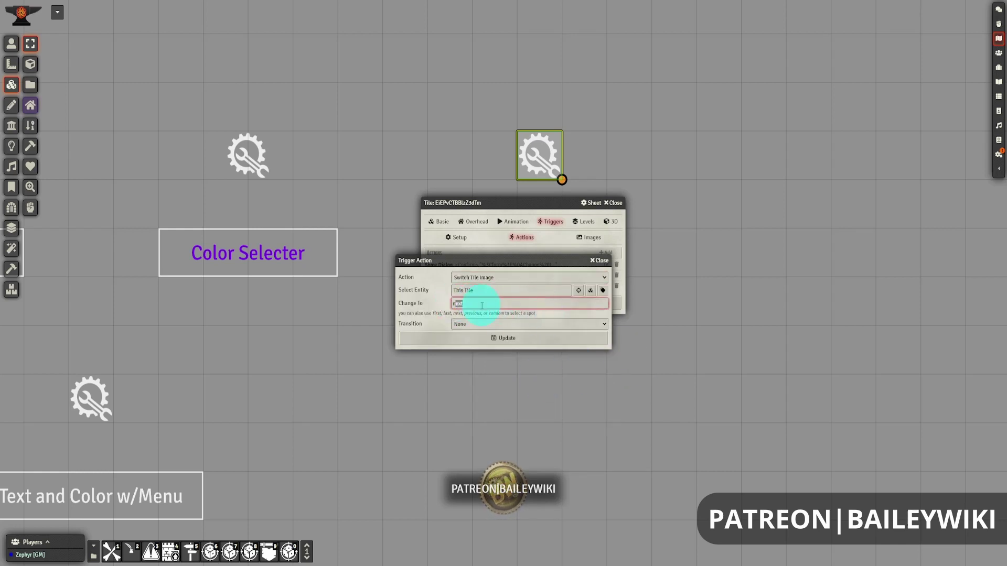
pyautogui.click(482, 306)
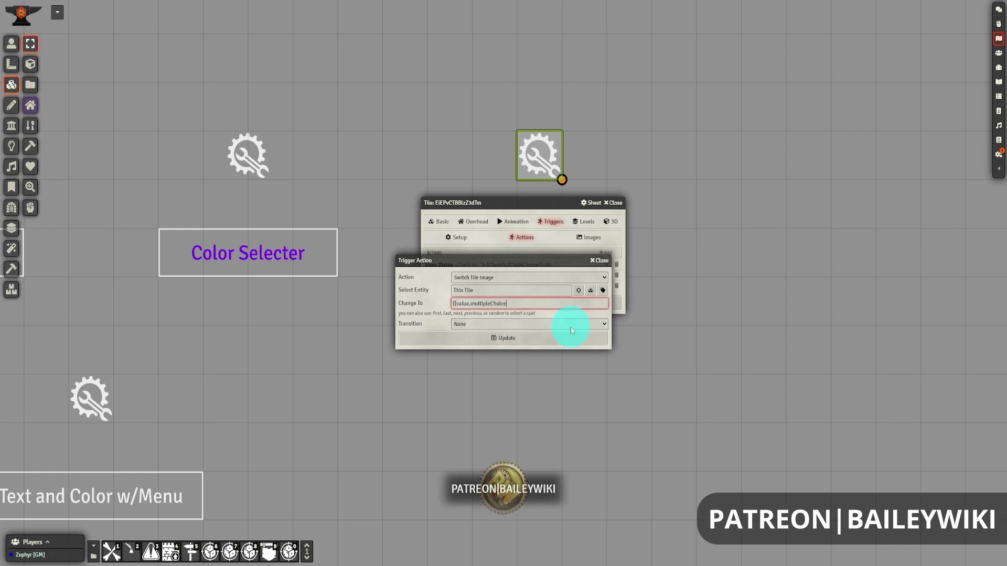
pyautogui.write('}}')
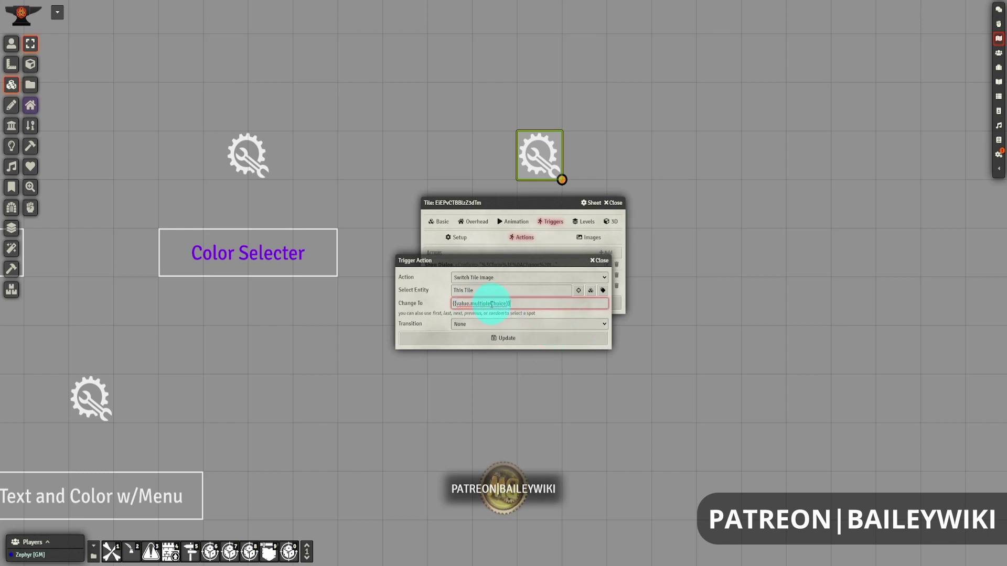
pyautogui.click(599, 261)
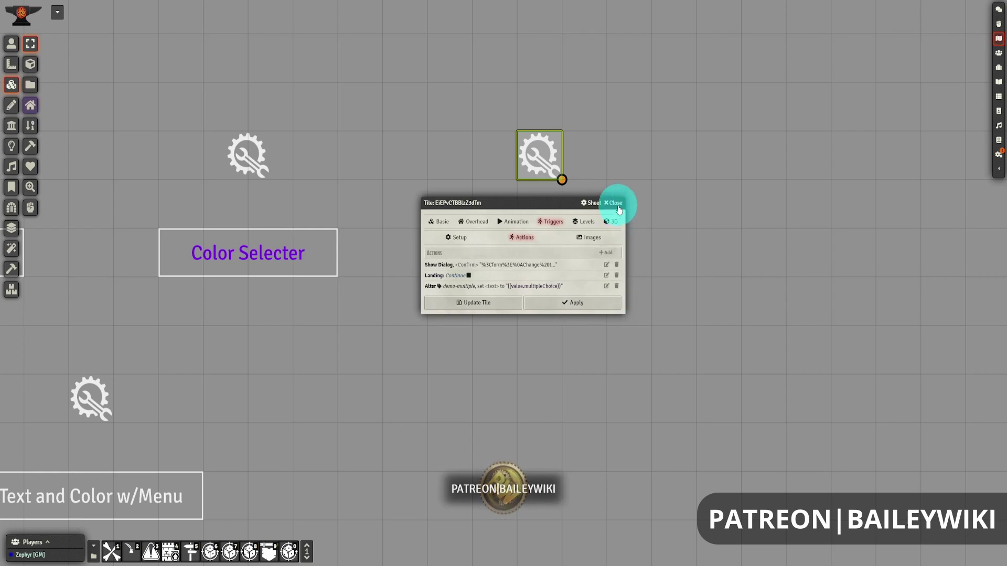
pyautogui.click(607, 265)
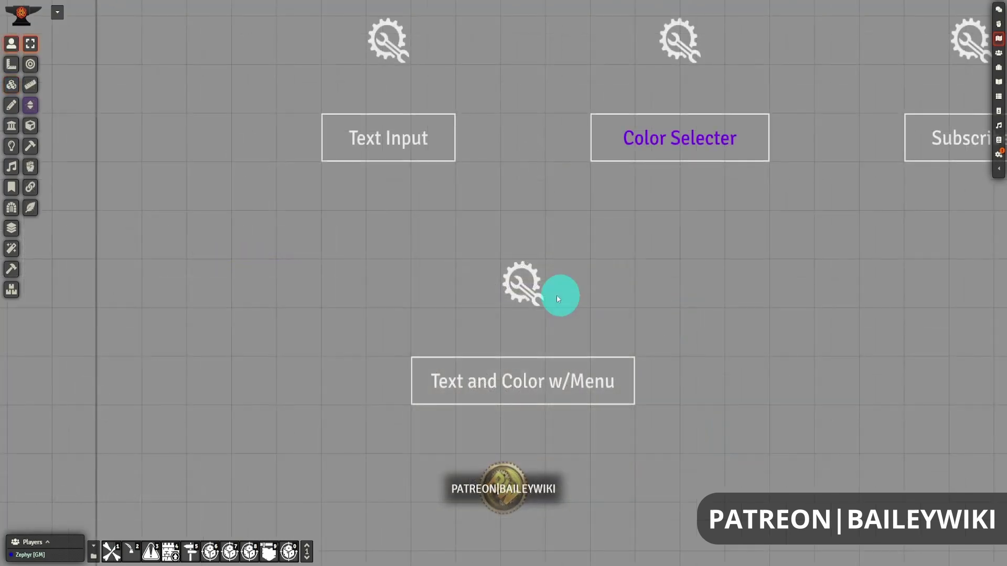
# Trigger the tile above the "Text and Color w/Menu" drawing, choose Text Content and change the drawing's text to "Menu Example".
pyautogui.click(520, 282)
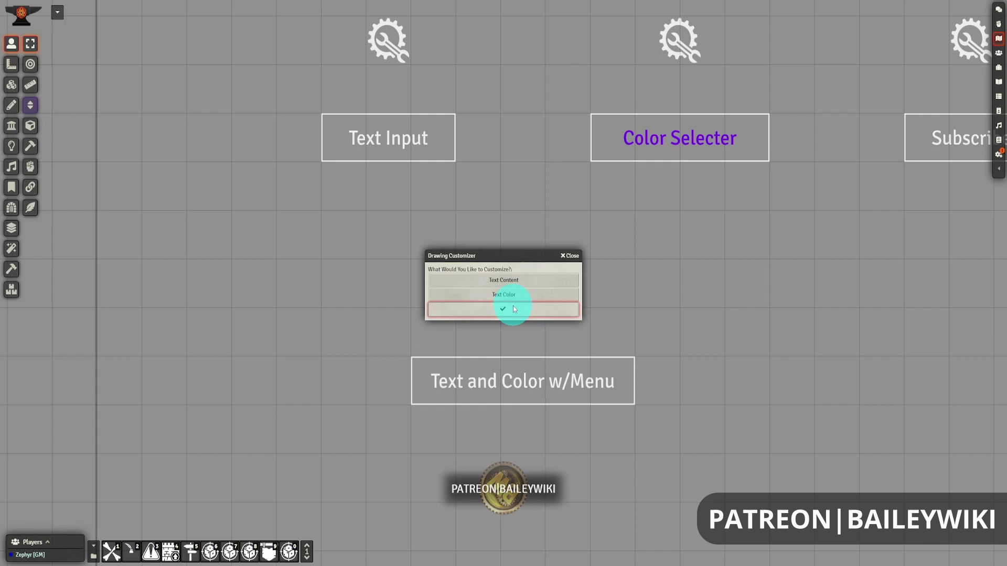
pyautogui.click(513, 279)
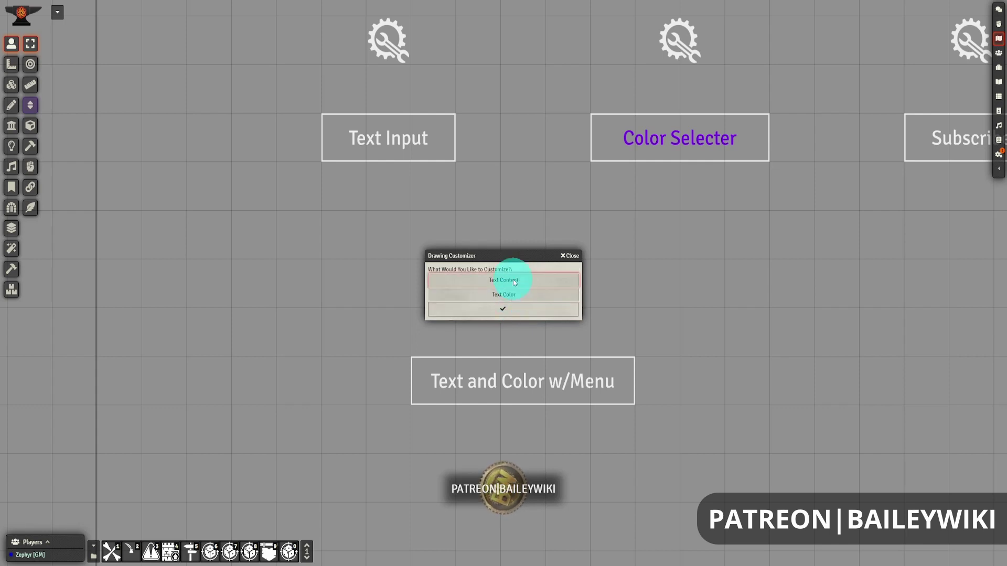
pyautogui.click(505, 313)
pyautogui.click(480, 287)
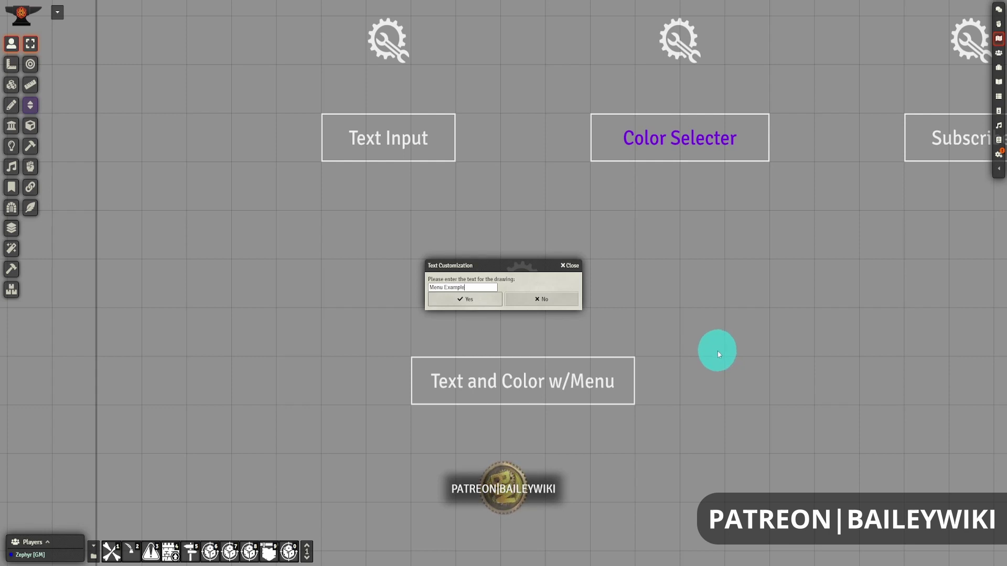
pyautogui.click(464, 305)
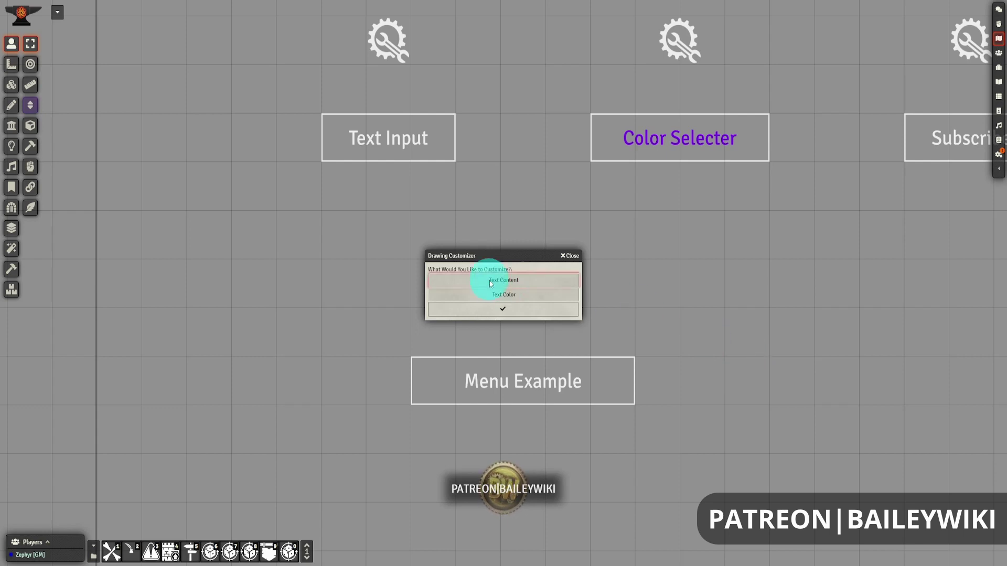
# Choose Text Content again in the Drawing Customizer and change the drawing's text to "Dialogs are Incredible!".
pyautogui.click(504, 308)
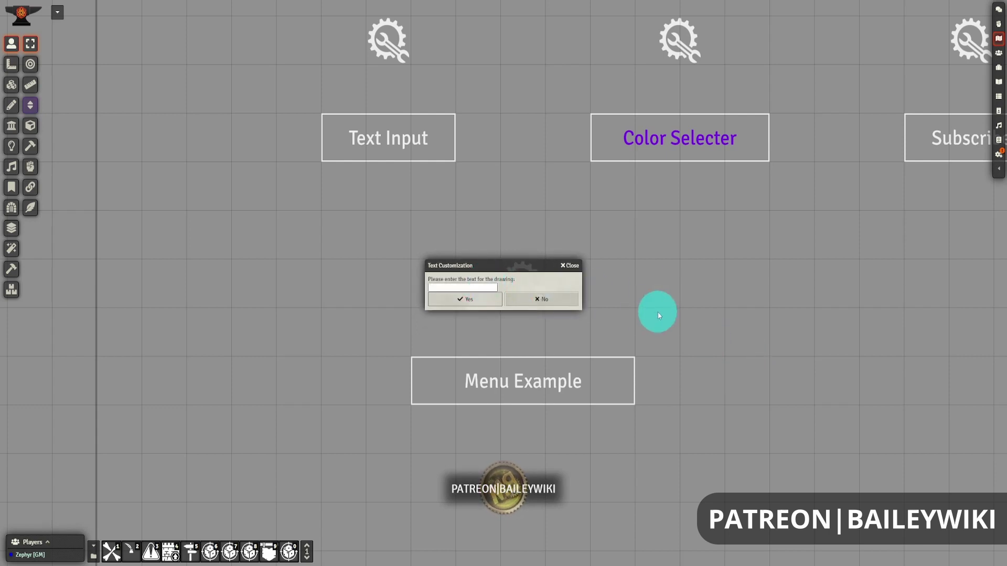
pyautogui.write('Dialog')
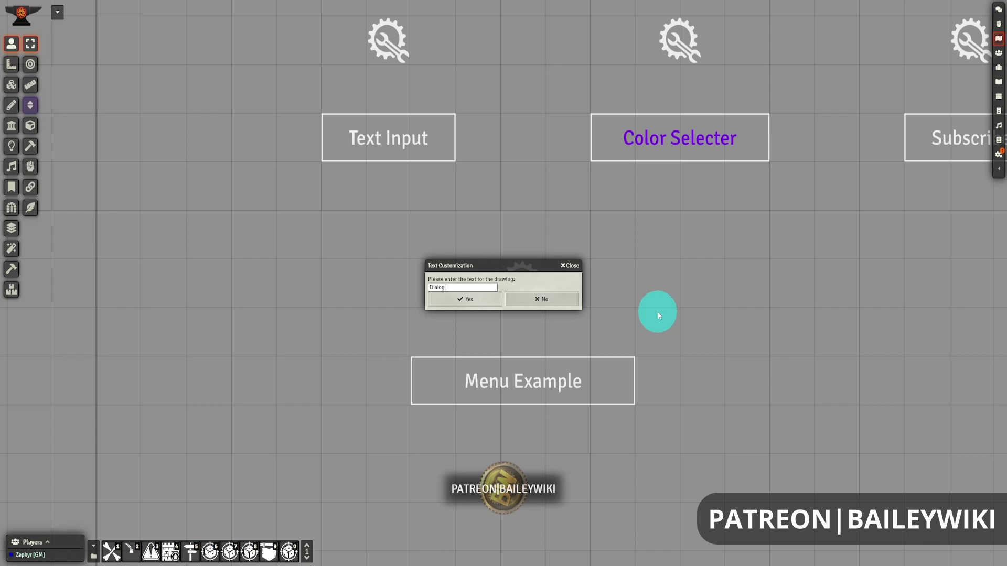
pyautogui.write('s are Incredib')
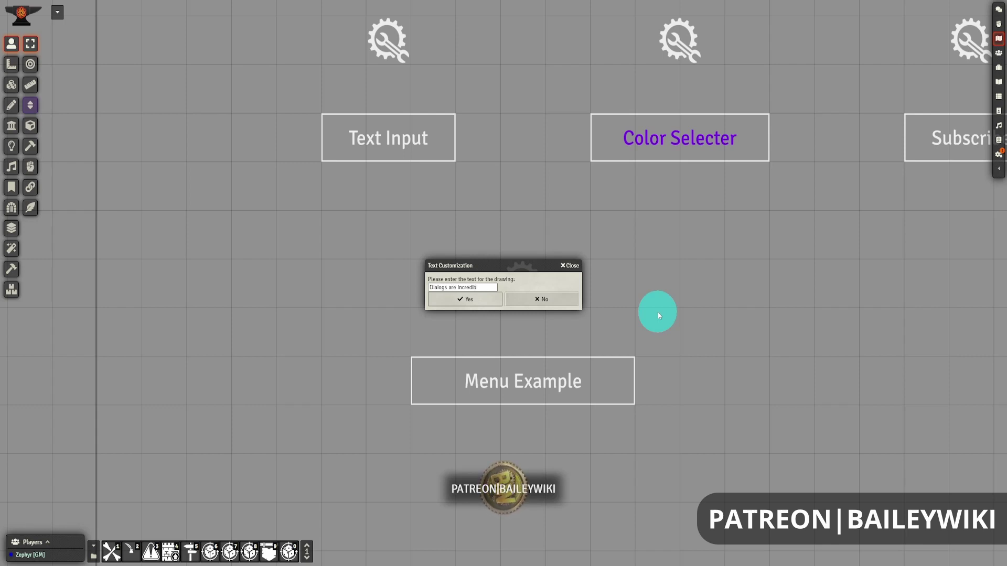
pyautogui.write('le!')
pyautogui.click(464, 300)
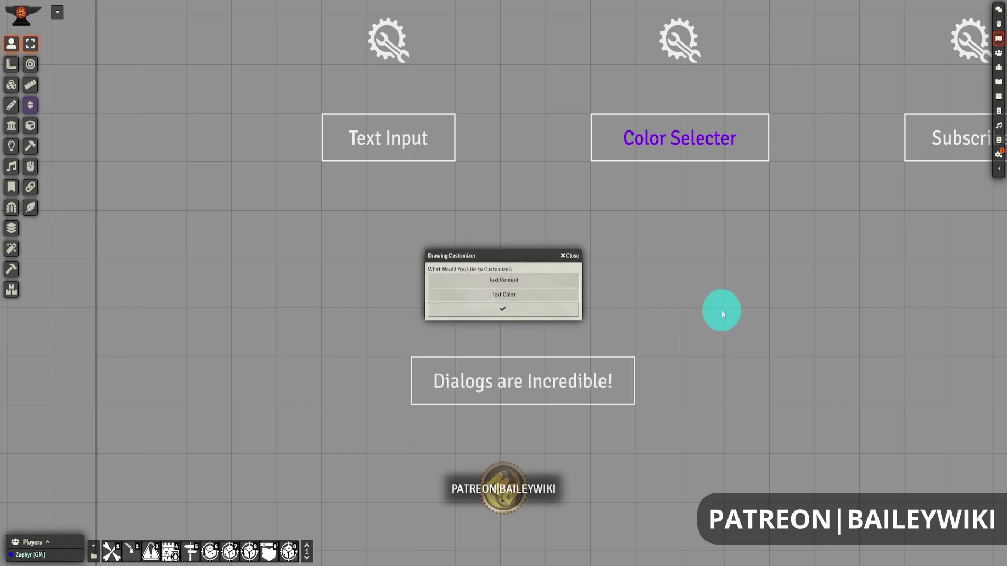
# Choose Text Color in the Drawing Customizer and color the drawing's text green, about RGB 65, 203, 26.
pyautogui.click(512, 310)
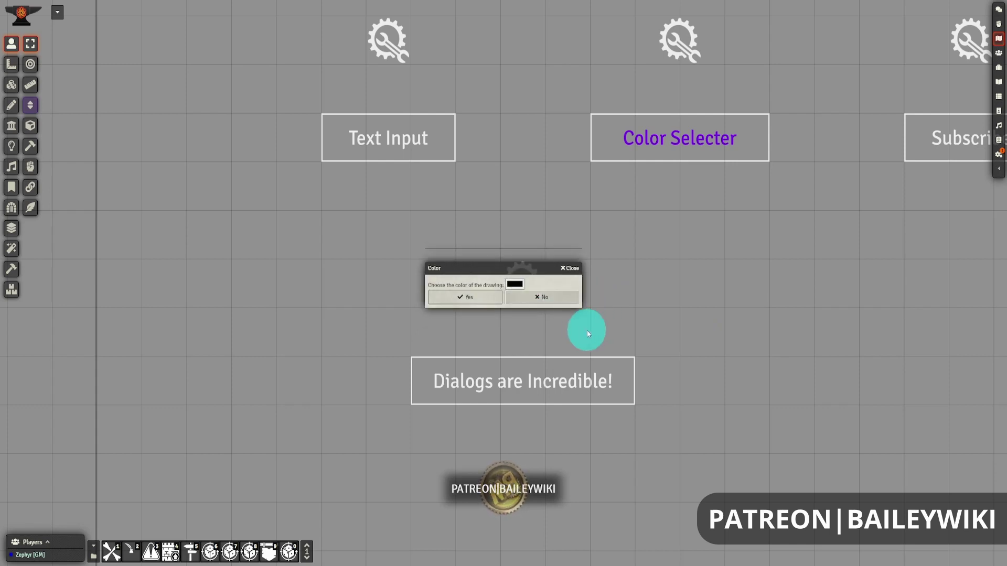
pyautogui.click(515, 286)
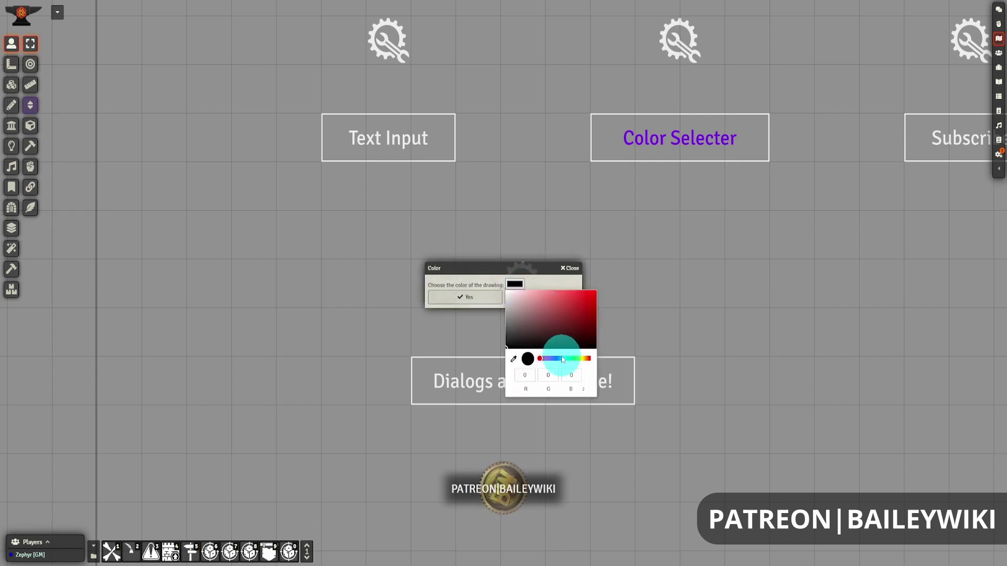
pyautogui.click(575, 359)
pyautogui.click(583, 303)
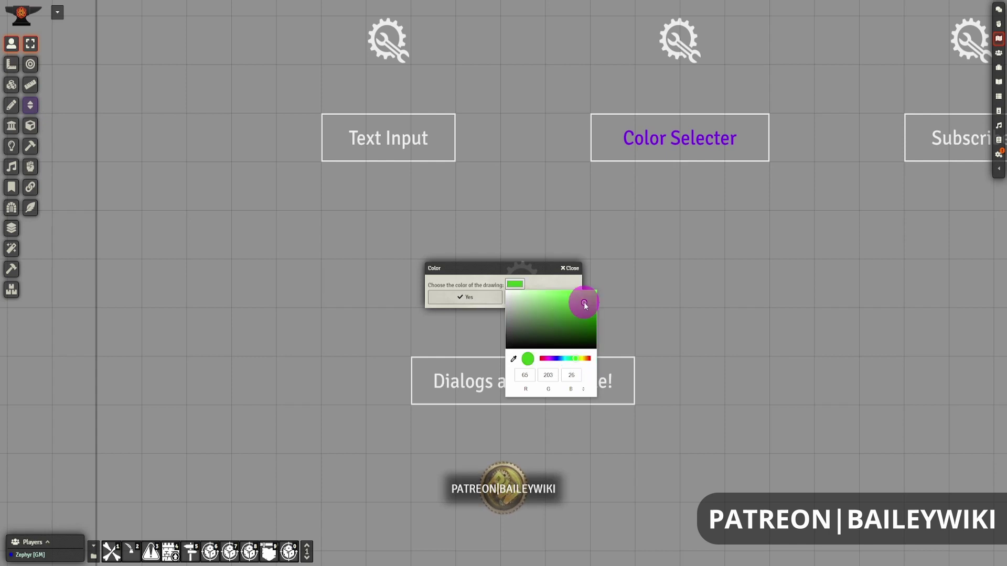
pyautogui.click(501, 288)
pyautogui.click(493, 297)
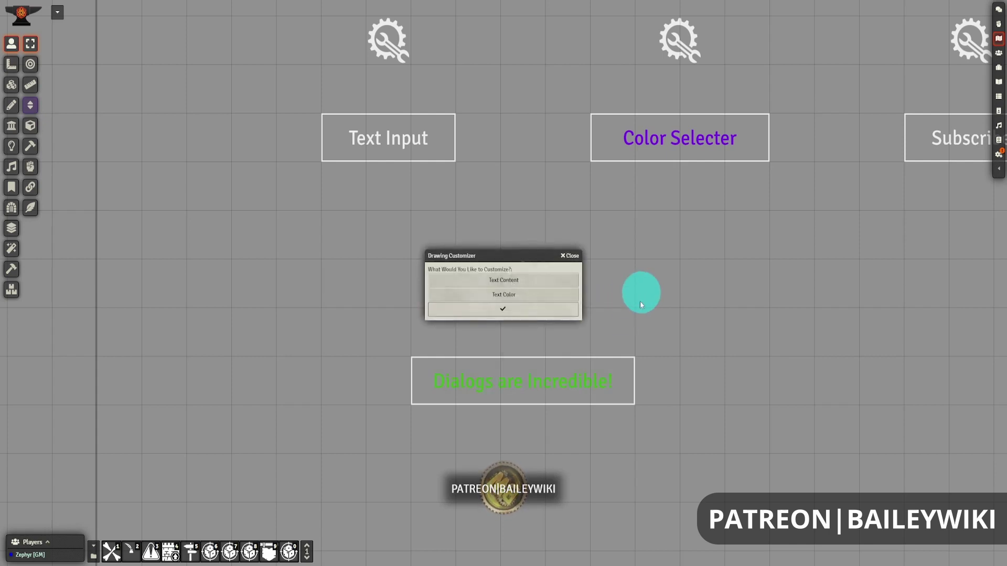
# Choose Text Color again to color the drawing's text yellow, and dismiss the Drawing Customizer without another choice.
pyautogui.click(503, 309)
pyautogui.click(515, 285)
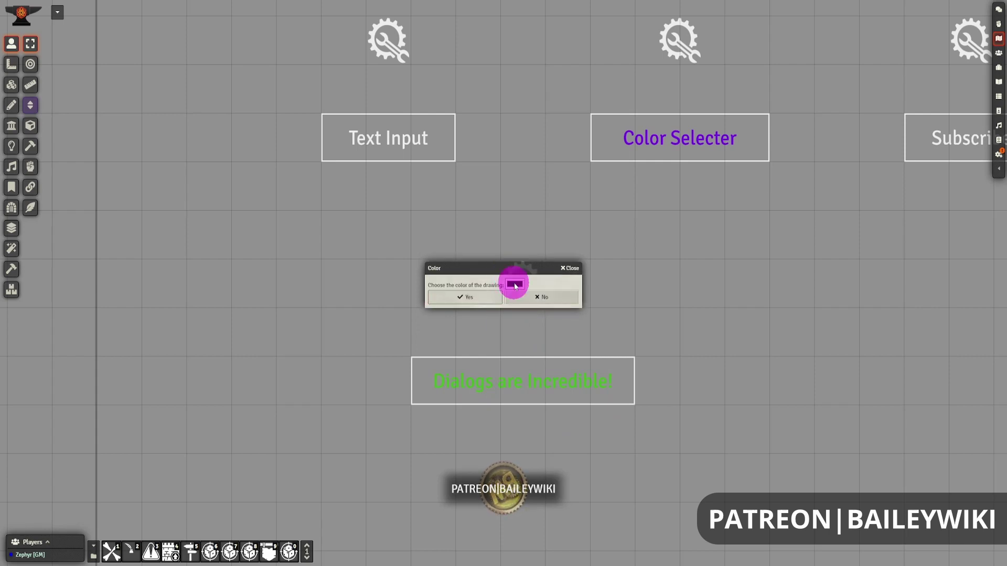
pyautogui.click(582, 358)
pyautogui.moveTo(590, 303); pyautogui.dragTo(596, 299)
pyautogui.click(499, 297)
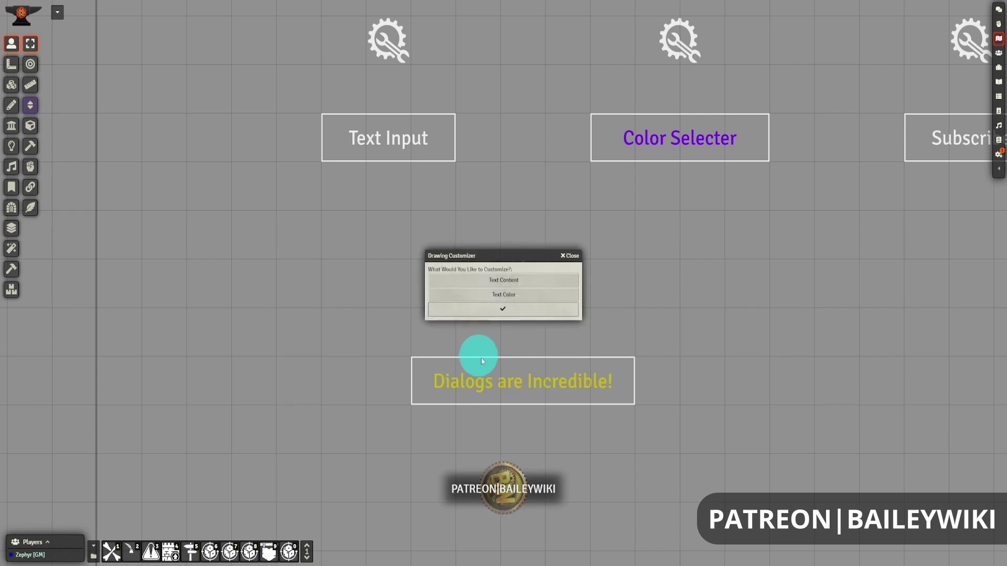
pyautogui.click(512, 312)
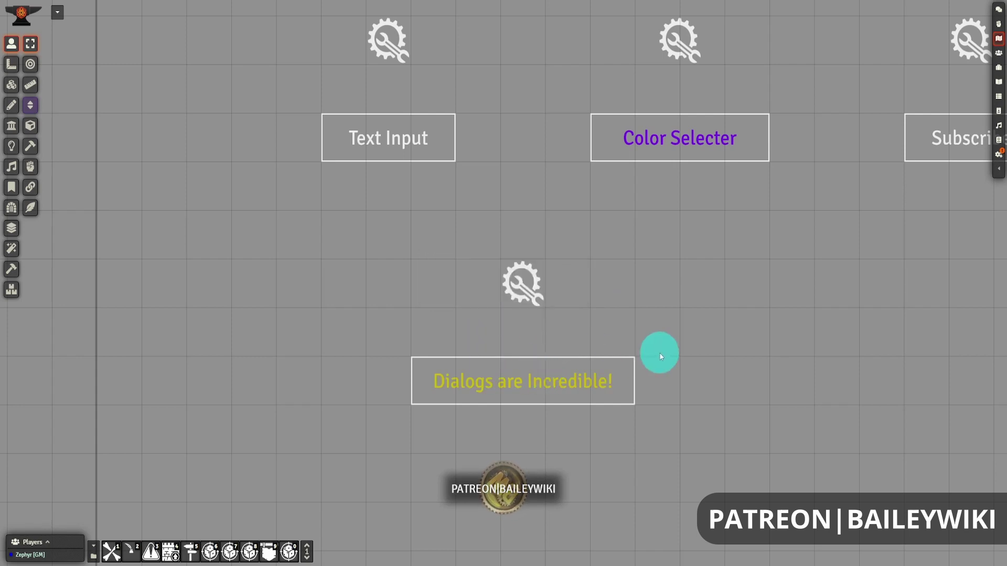
# Open the configuration of the tile above the "Dialogs are Incredible!" drawing and review its trigger setup and action list.
pyautogui.click(11, 85)
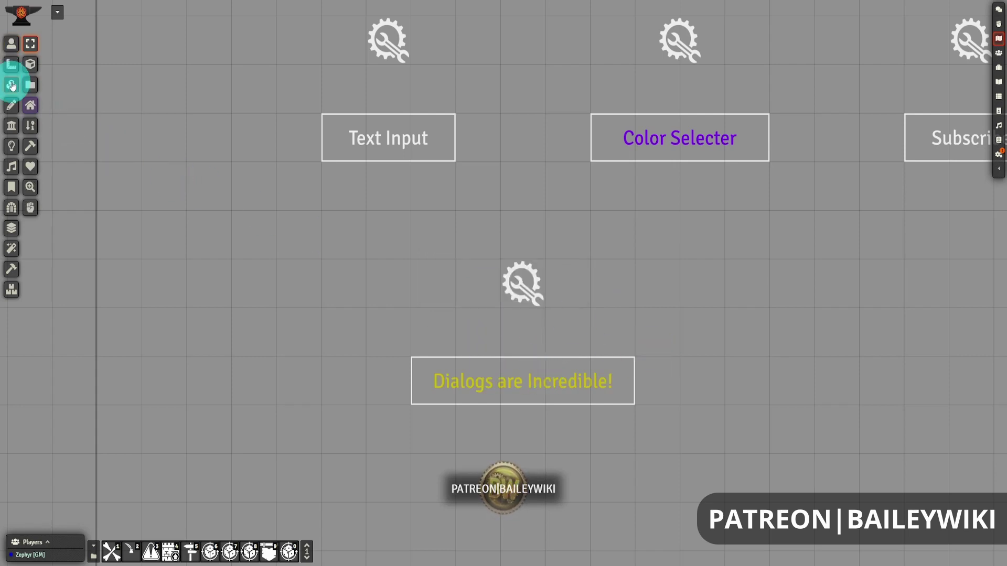
pyautogui.click(514, 291)
pyautogui.doubleClick(521, 287)
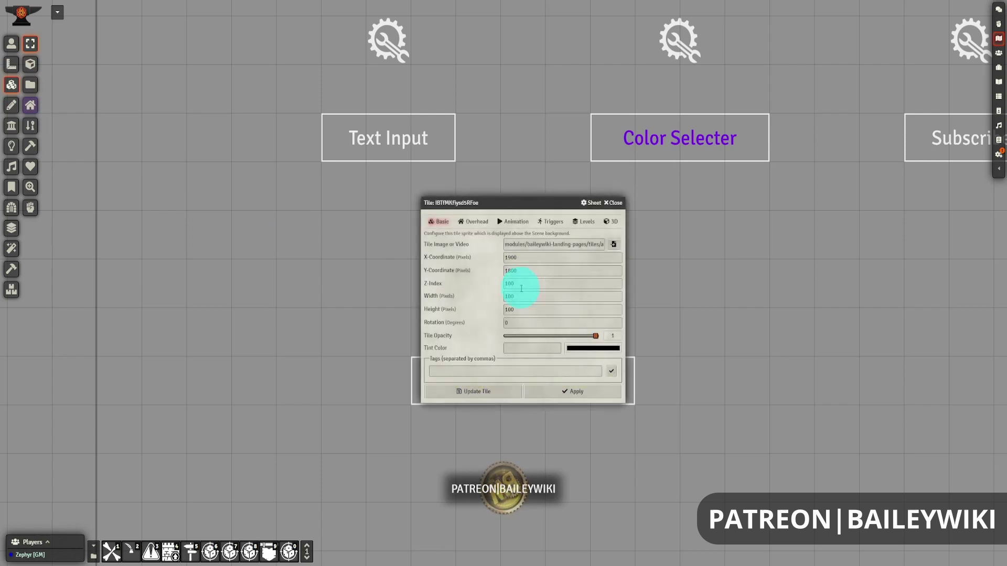
pyautogui.click(551, 222)
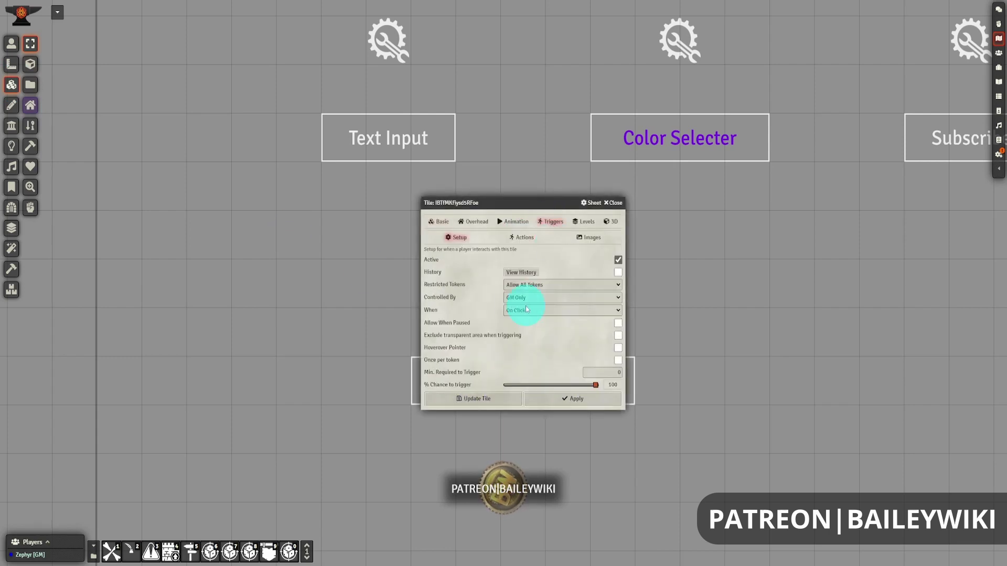
pyautogui.click(524, 239)
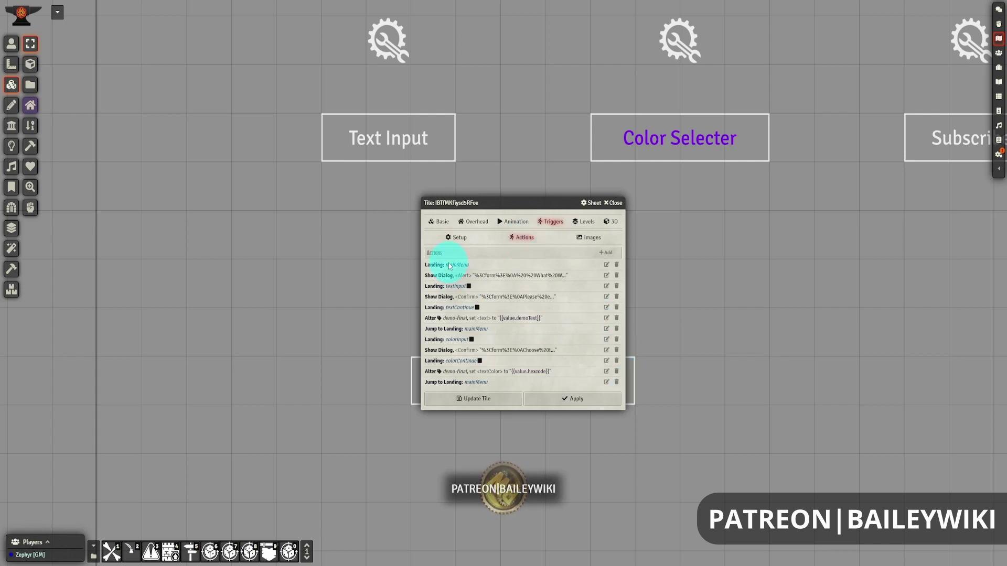
pyautogui.moveTo(537, 205); pyautogui.dragTo(405, 196)
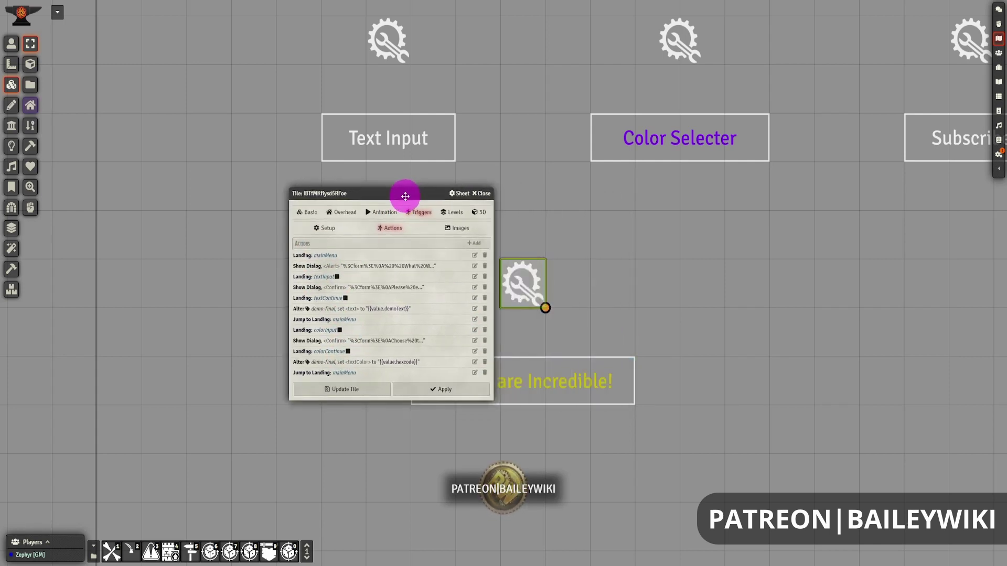
# Open the Drawing Customizer's Show Dialog action, enlarge its content field and examine the hidden input's type, id and name.
pyautogui.click(474, 266)
pyautogui.moveTo(527, 244); pyautogui.dragTo(628, 192)
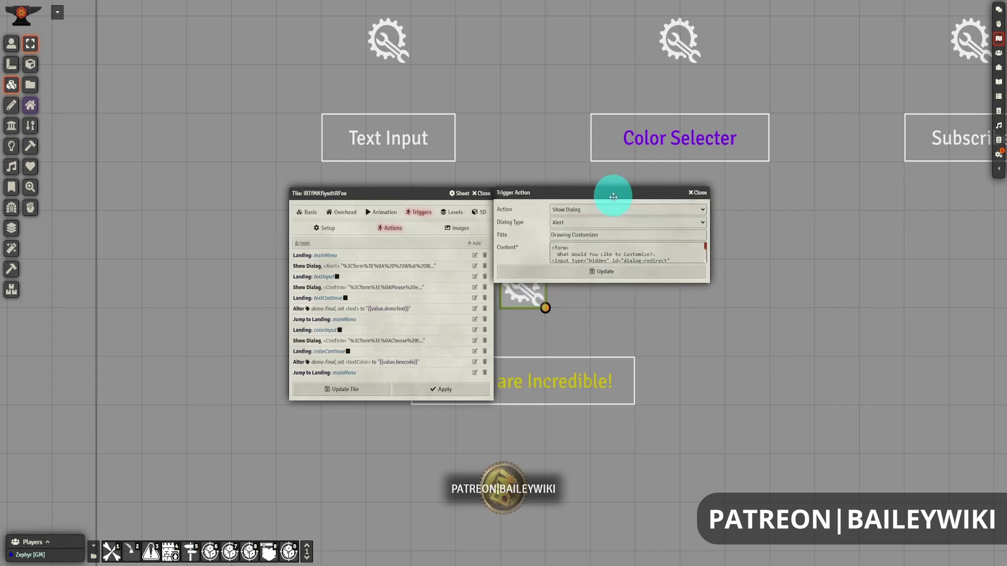
pyautogui.moveTo(704, 261); pyautogui.dragTo(716, 378)
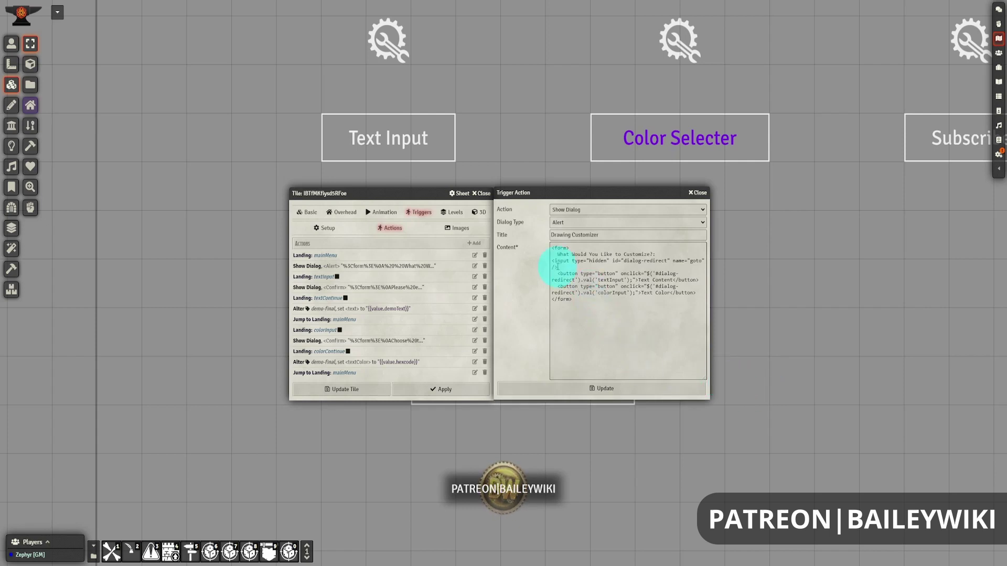
pyautogui.moveTo(573, 261); pyautogui.dragTo(607, 260)
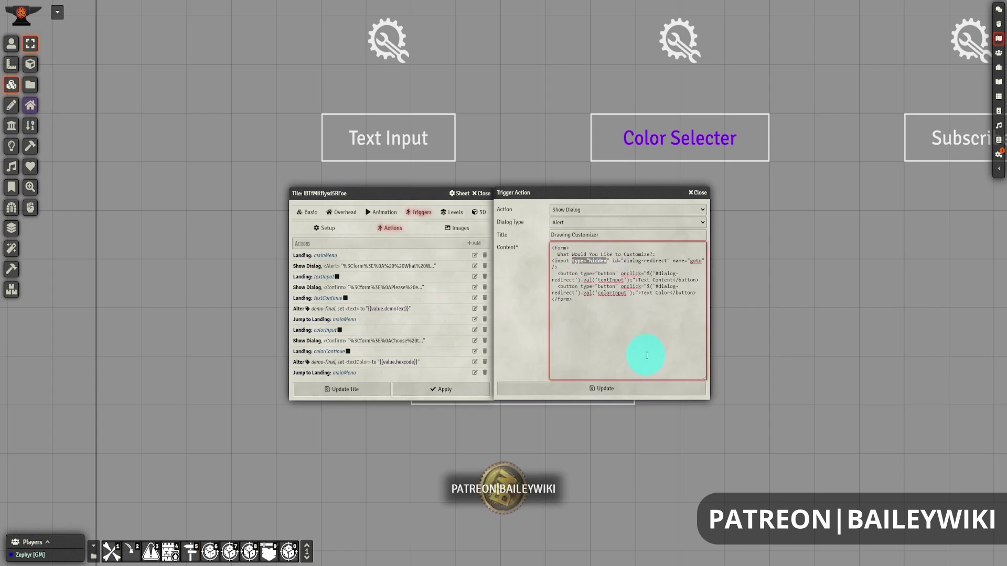
pyautogui.moveTo(624, 260); pyautogui.dragTo(667, 260)
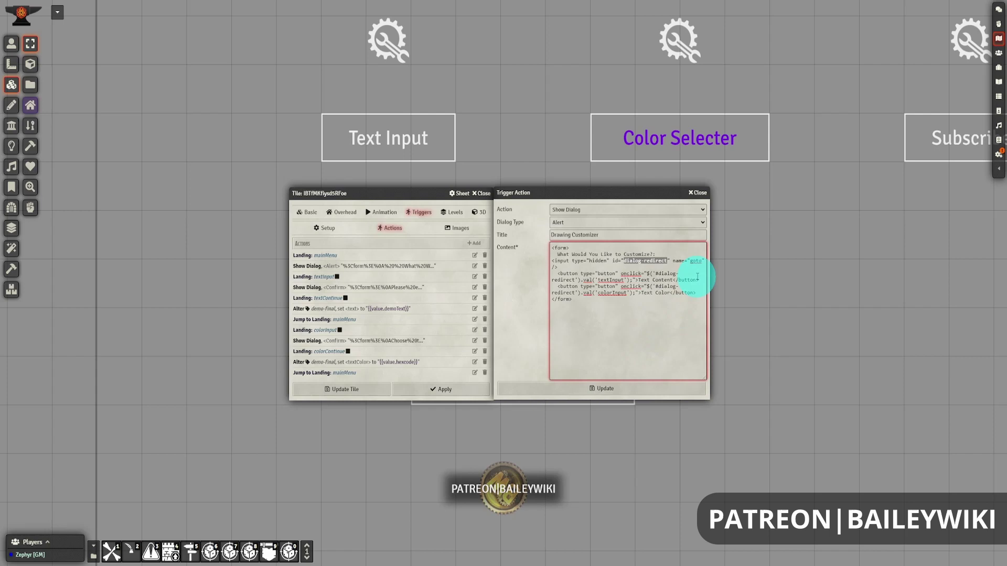
pyautogui.moveTo(687, 261); pyautogui.dragTo(702, 262)
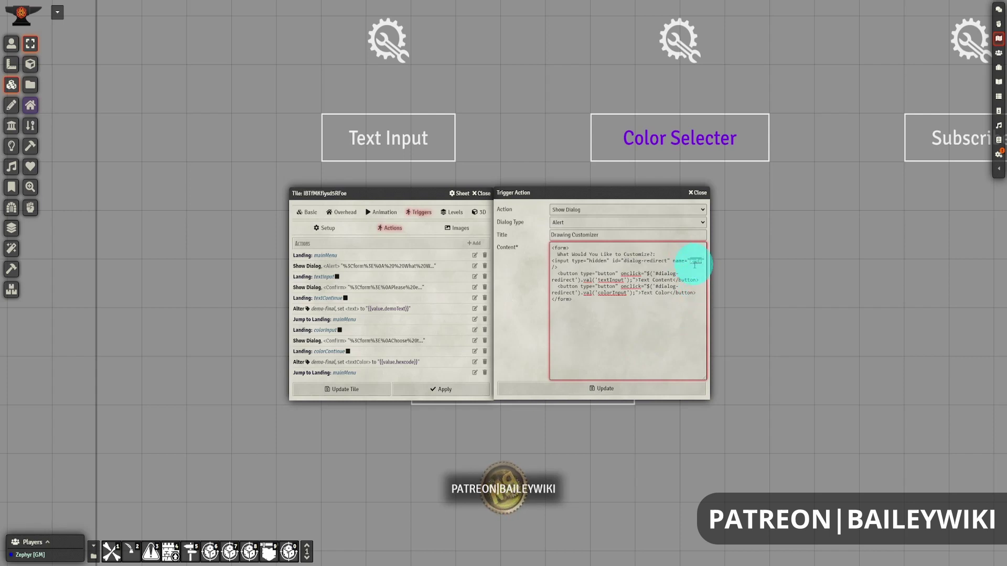
# Switch the Drawing Customizer's dialog type to Confirm to inspect its landing options, and set it back to Alert.
pyautogui.click(564, 224)
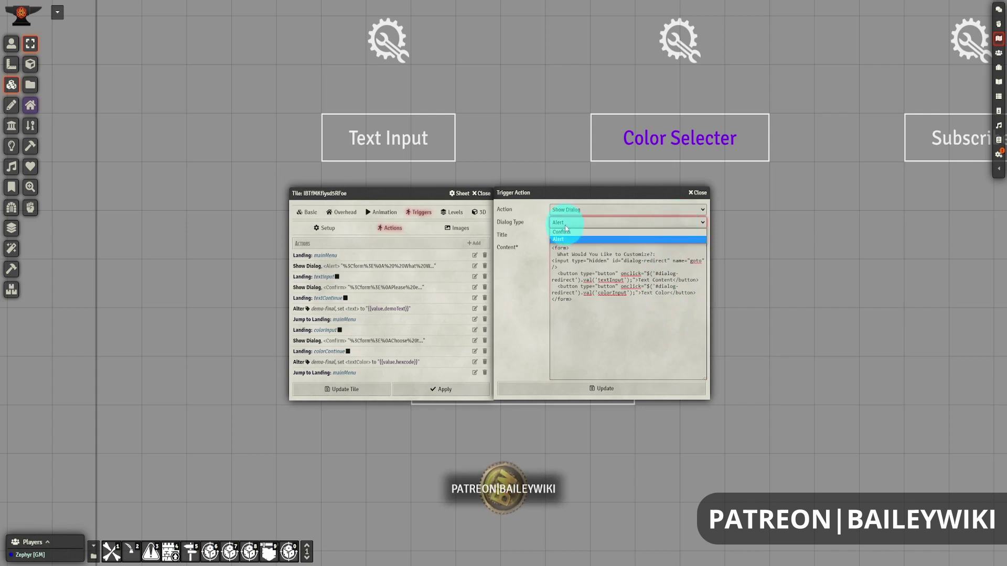
pyautogui.click(562, 231)
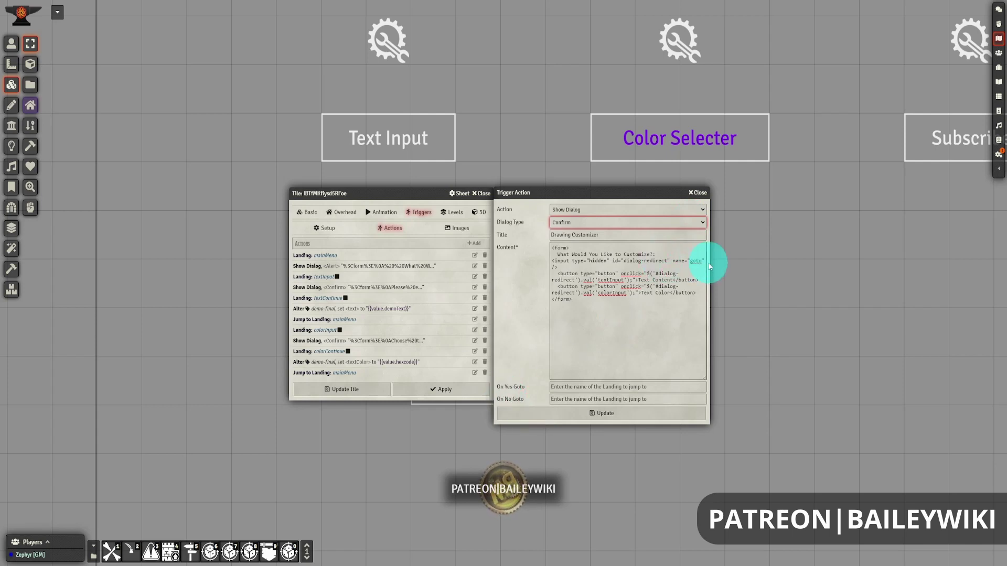
pyautogui.click(653, 223)
pyautogui.click(581, 240)
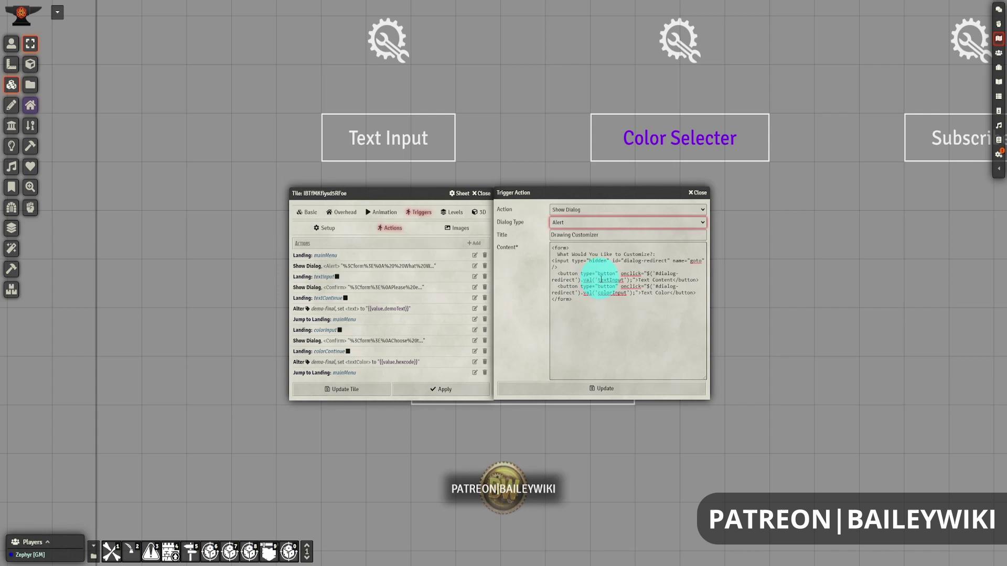
# Examine the textInput and colorInput redirect values in the dialog's button code, and close the action without updating it.
pyautogui.click(618, 281)
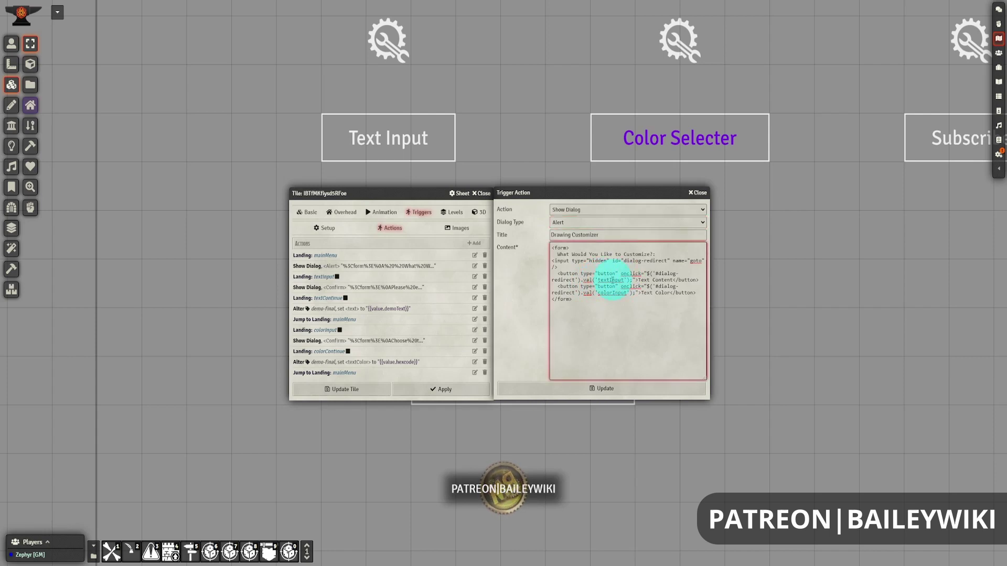
pyautogui.moveTo(598, 279)
pyautogui.mouseDown()
pyautogui.moveTo(619, 280)
pyautogui.moveTo(610, 286)
pyautogui.mouseUp()
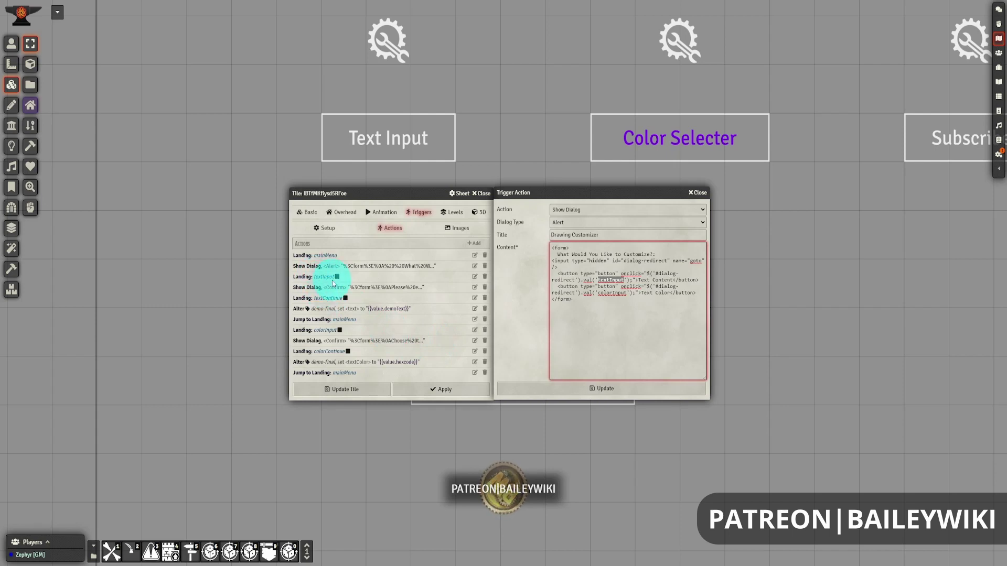
pyautogui.click(644, 293)
pyautogui.click(697, 193)
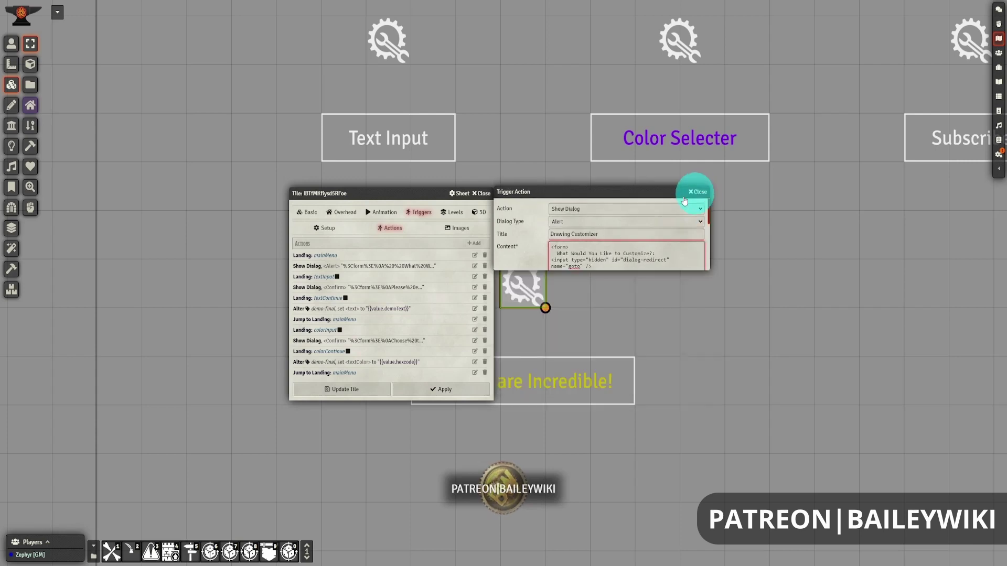
# Open the Text Customization Show Dialog action, enlarge its content field to review the form and Yes landing, and close it.
pyautogui.click(474, 287)
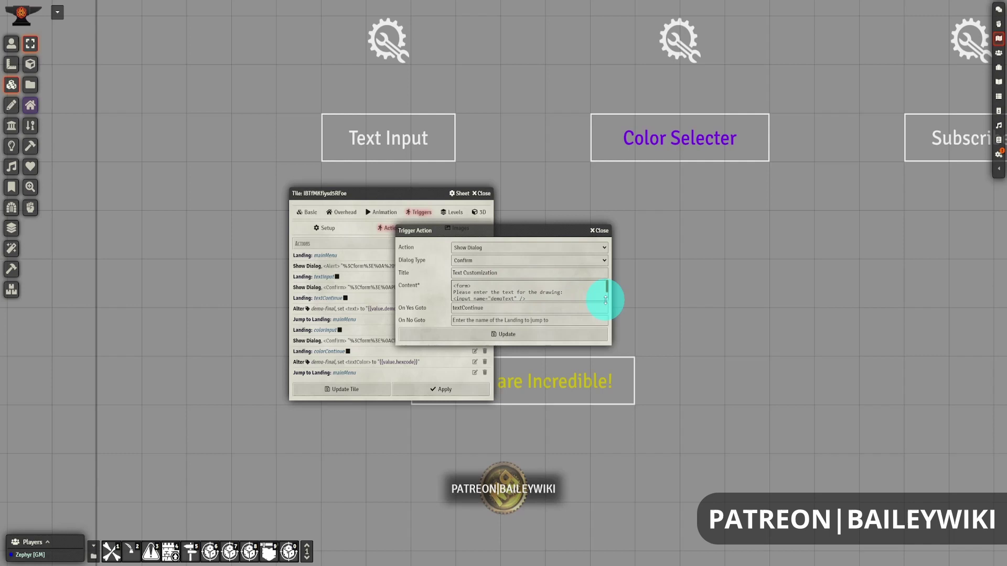
pyautogui.moveTo(604, 300); pyautogui.dragTo(604, 320)
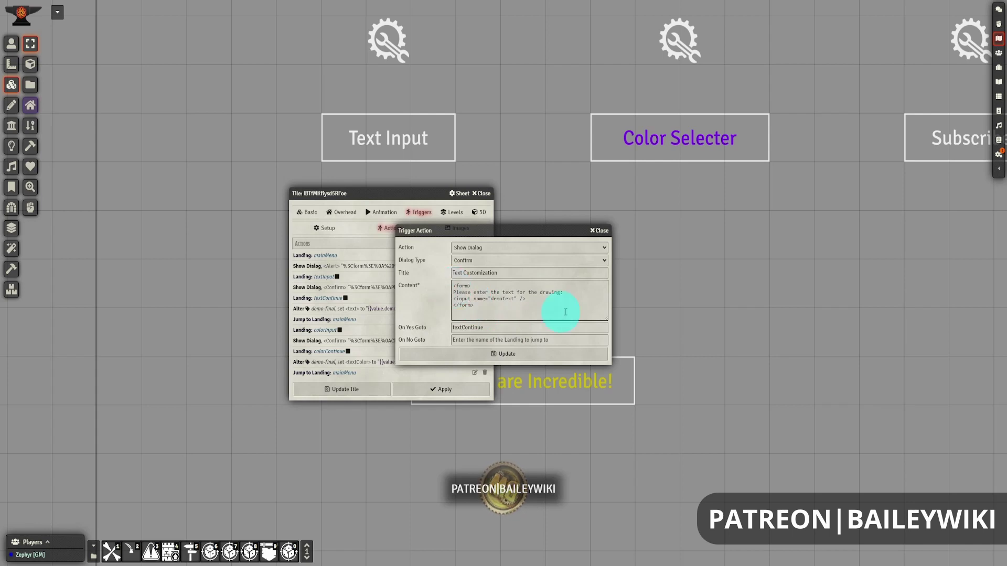
pyautogui.click(599, 232)
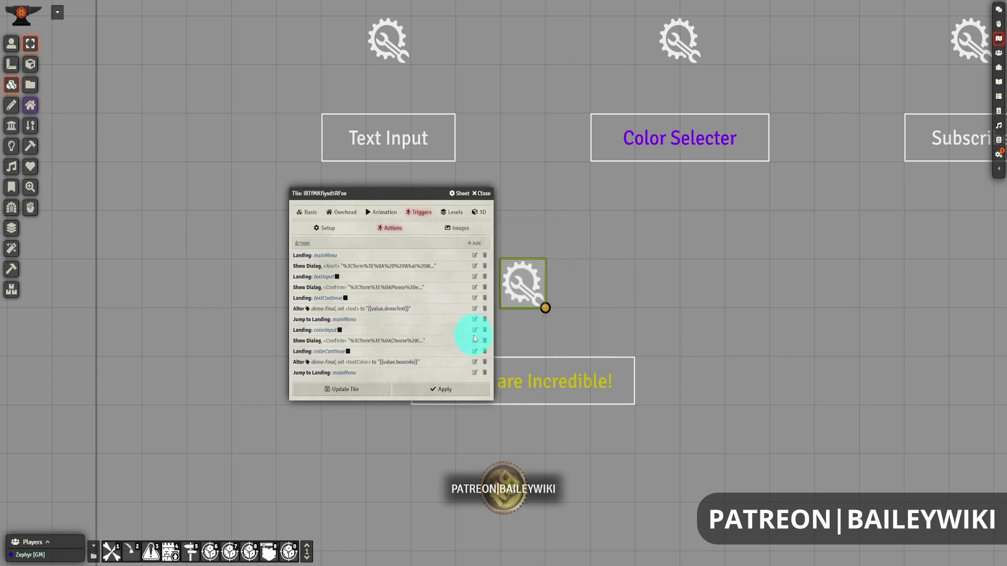
# Review the colorInput landing and the Color Show Dialog action with its content field enlarged, closing each one.
pyautogui.click(474, 331)
pyautogui.click(600, 253)
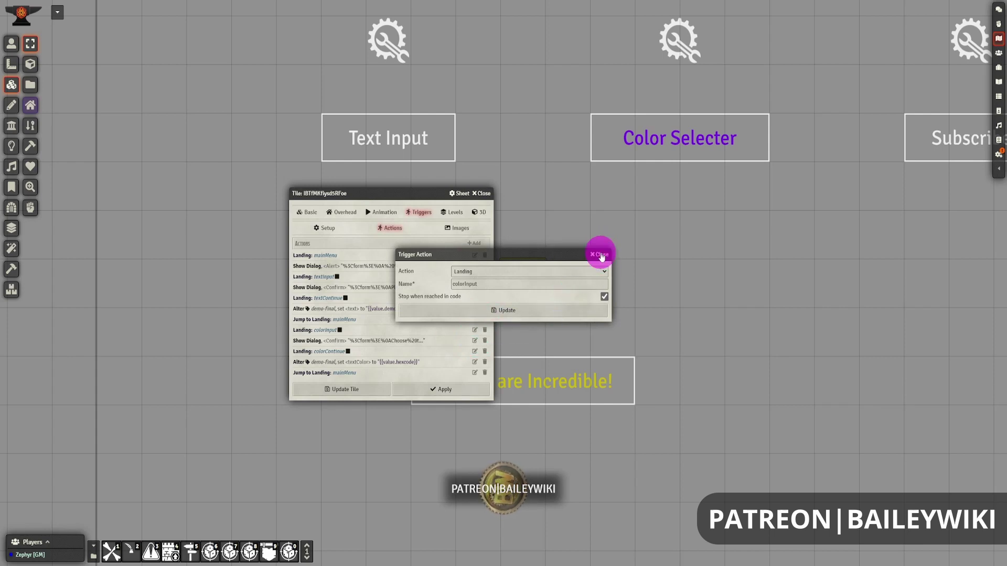
pyautogui.click(476, 342)
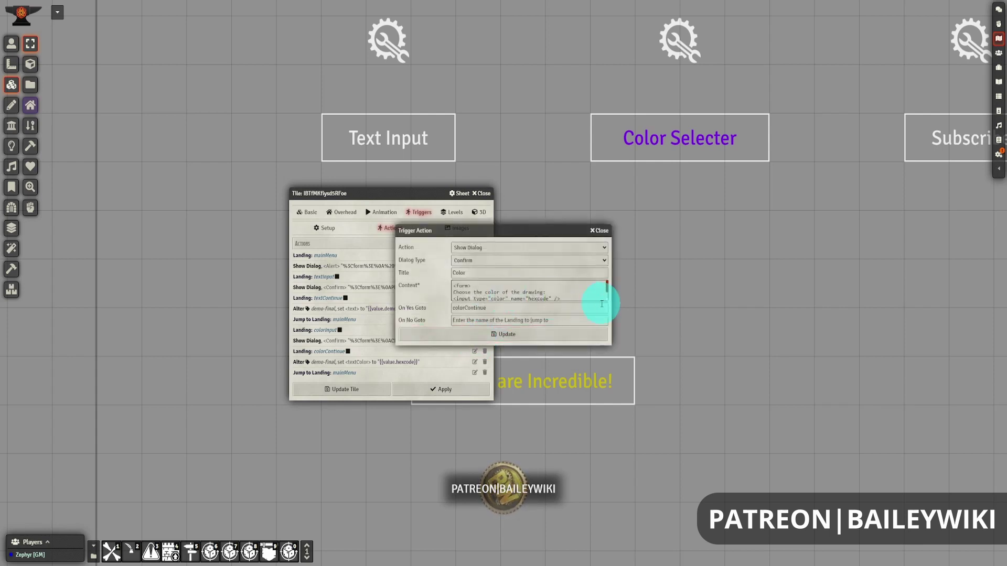
pyautogui.moveTo(607, 299); pyautogui.dragTo(607, 326)
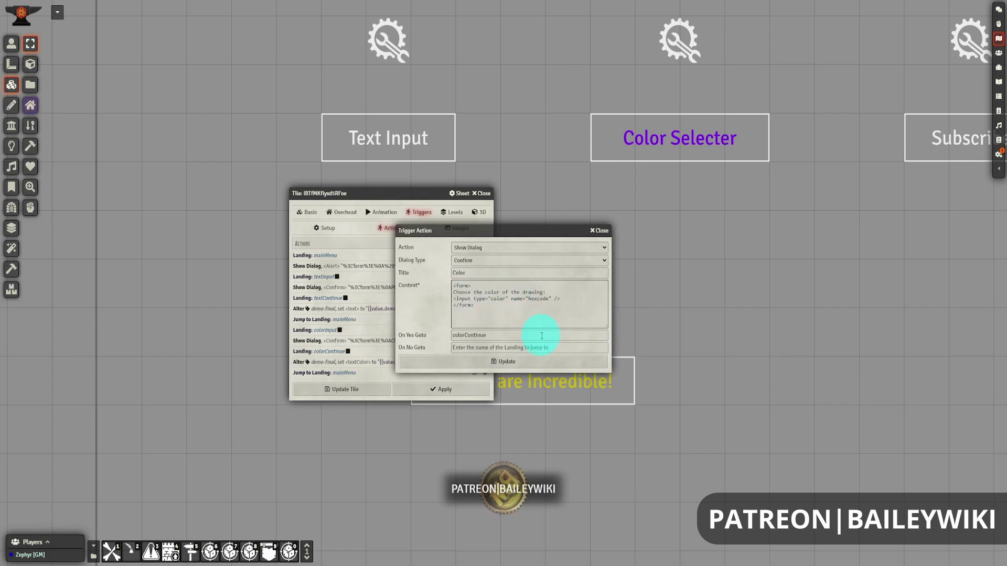
pyautogui.click(600, 230)
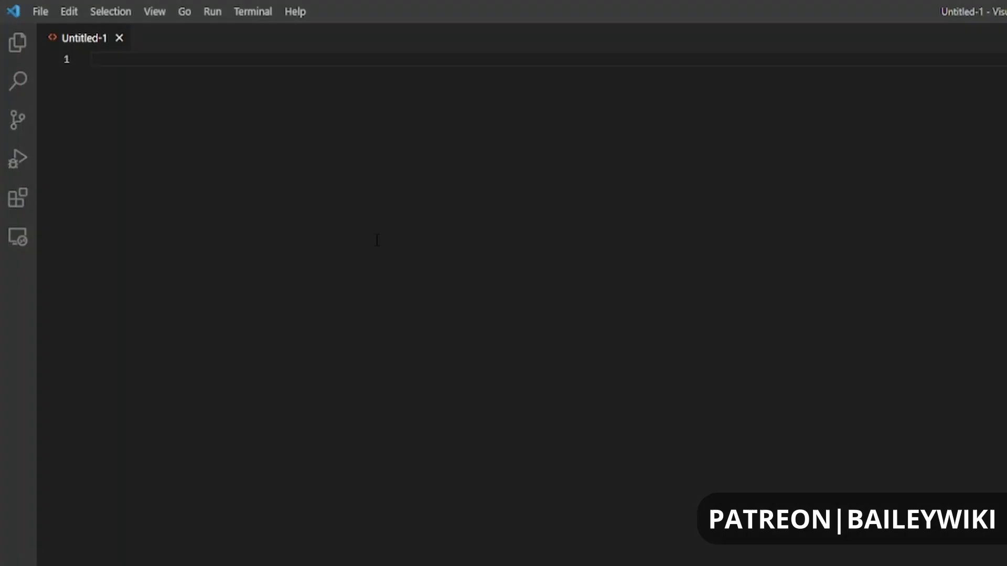
# In Visual Studio Code, start the HTML with an opening <form> tag and the indented line "Please enter the text for the drawing:".
pyautogui.write('<form>')
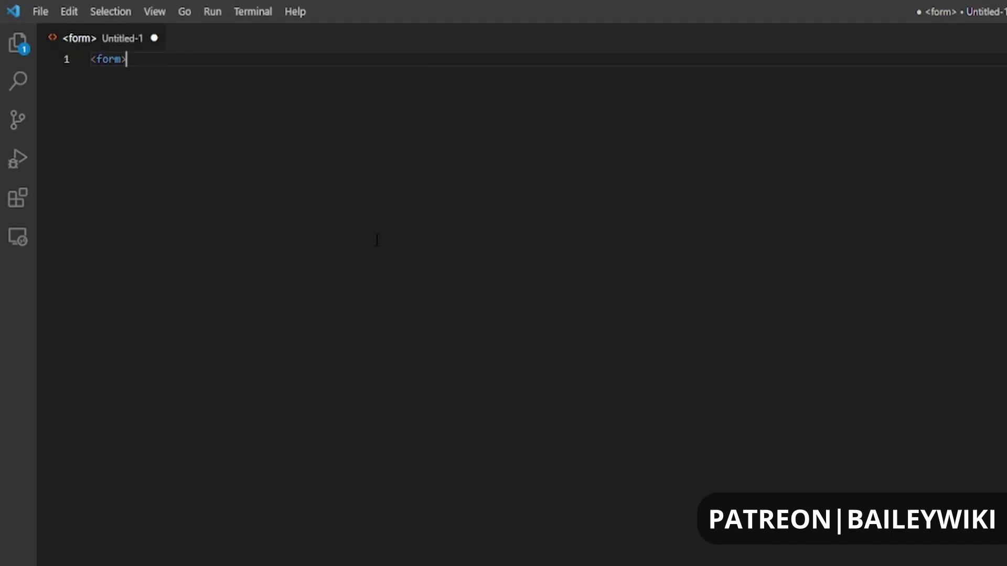
pyautogui.press('Return')
pyautogui.write('Please Enter')
pyautogui.press('BackSpace')
pyautogui.press('BackSpace')
pyautogui.press('BackSpace')
pyautogui.press('BackSpace')
pyautogui.press('BackSpace')
pyautogui.press('BackSpace')
pyautogui.write('en')
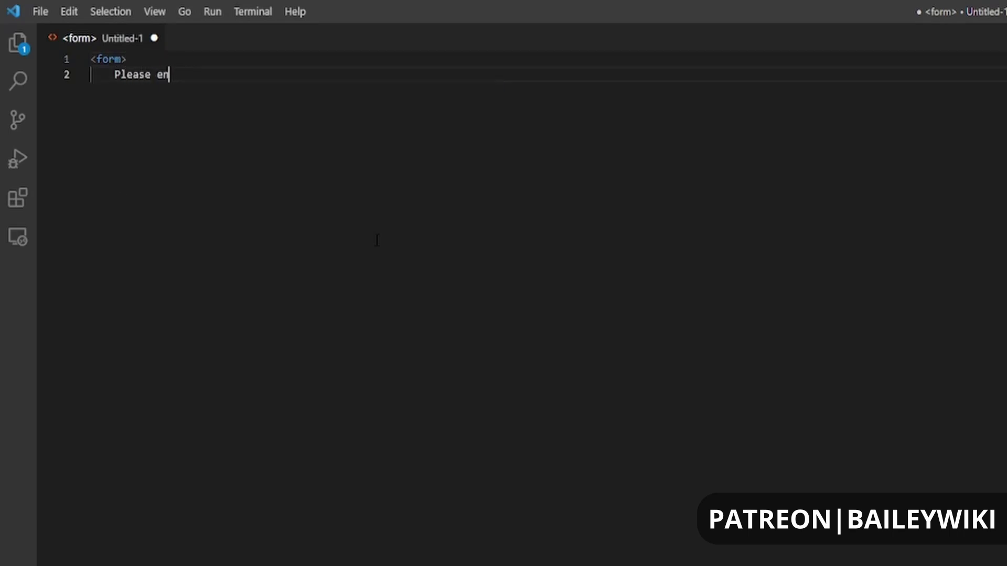
pyautogui.write('ter the text for th')
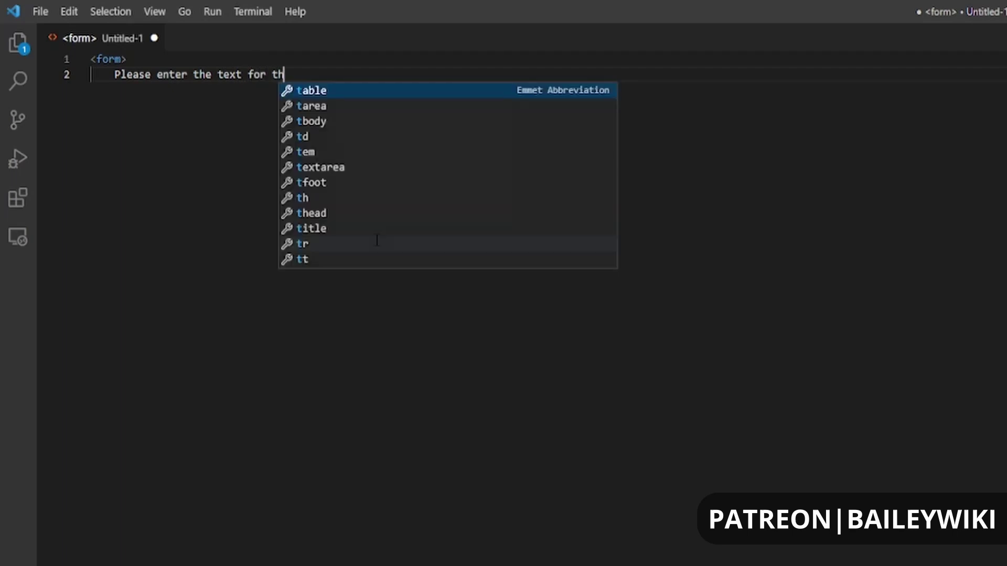
pyautogui.write('e drawing:')
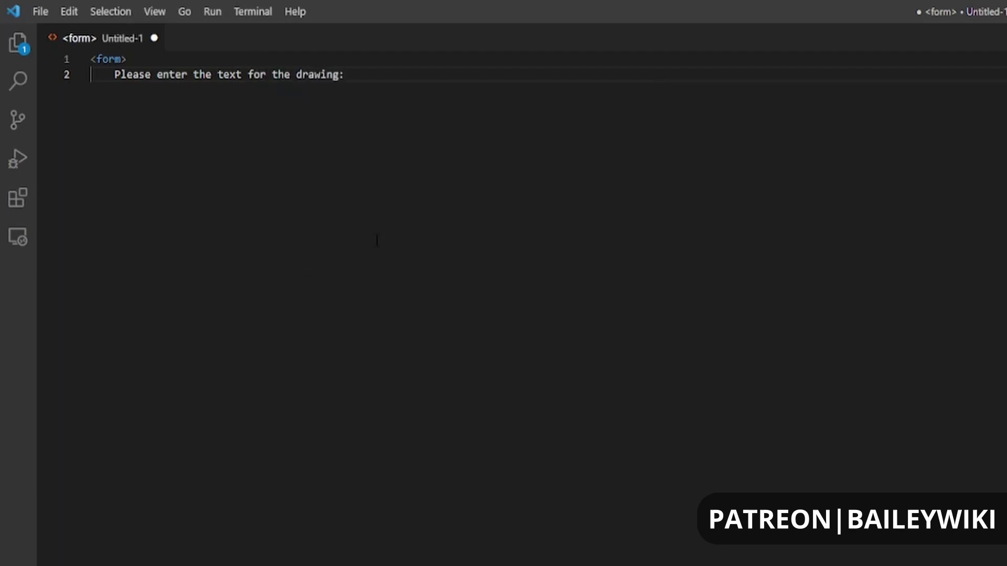
# Add the line <input name="demoText" /> below the prompt and close the form with </form>.
pyautogui.press('Return')
pyautogui.write('<input nam')
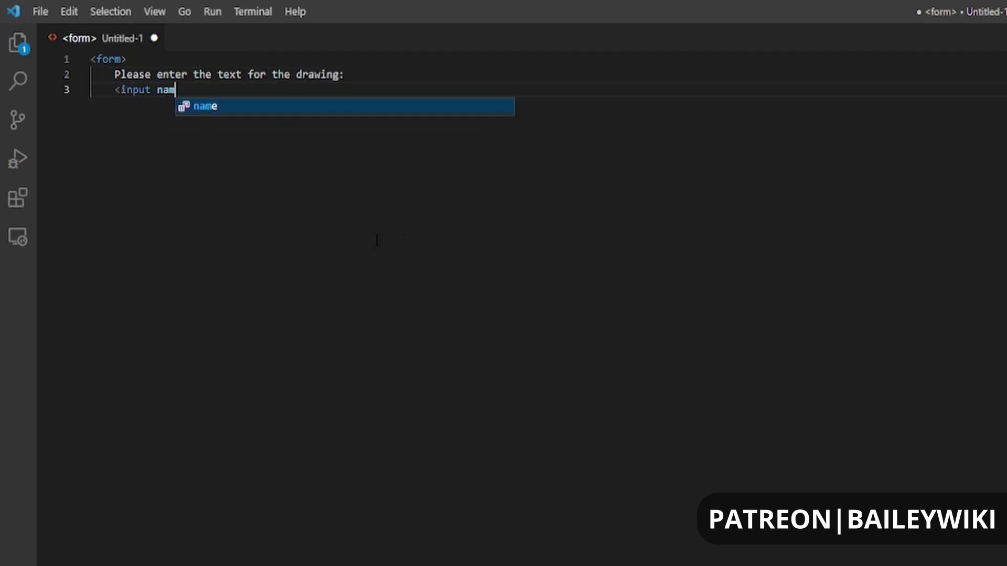
pyautogui.write('e="demoText"')
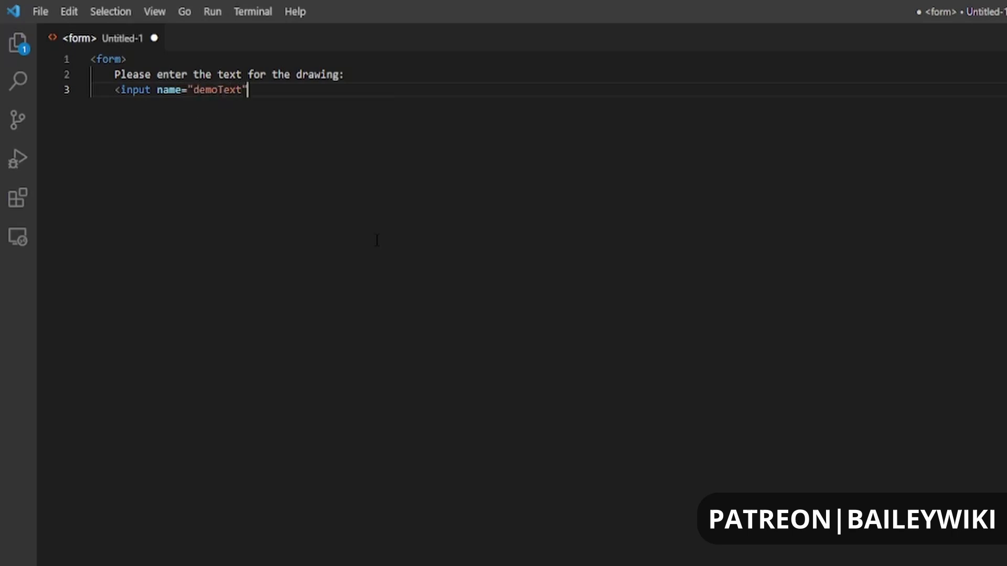
pyautogui.write(' />')
pyautogui.press('Return')
pyautogui.write('</form')
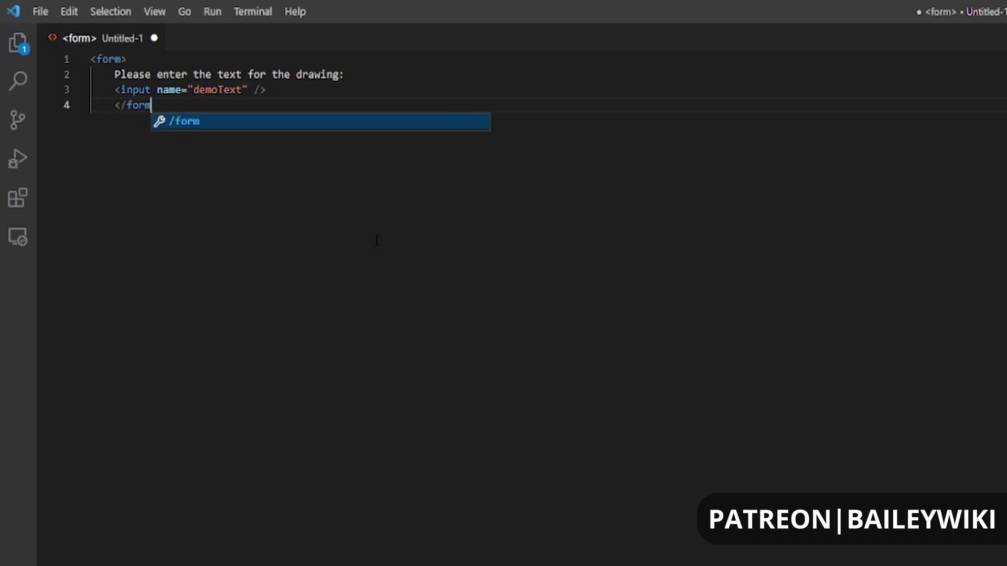
pyautogui.write('>')
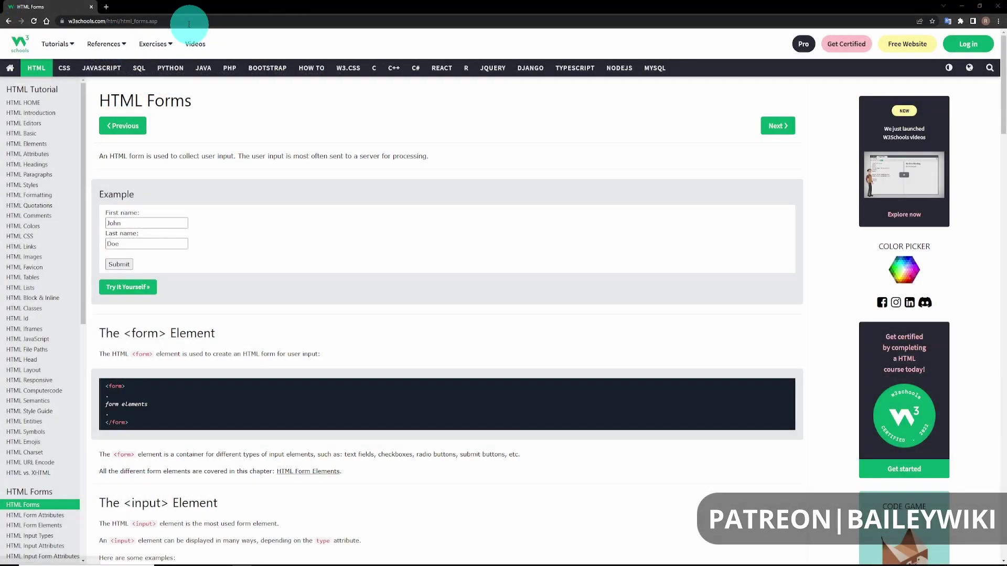
# In the browser, point out the W3Schools HTML Forms page address and read through its form, input and text field sections.
pyautogui.moveTo(158, 21); pyautogui.dragTo(60, 42)
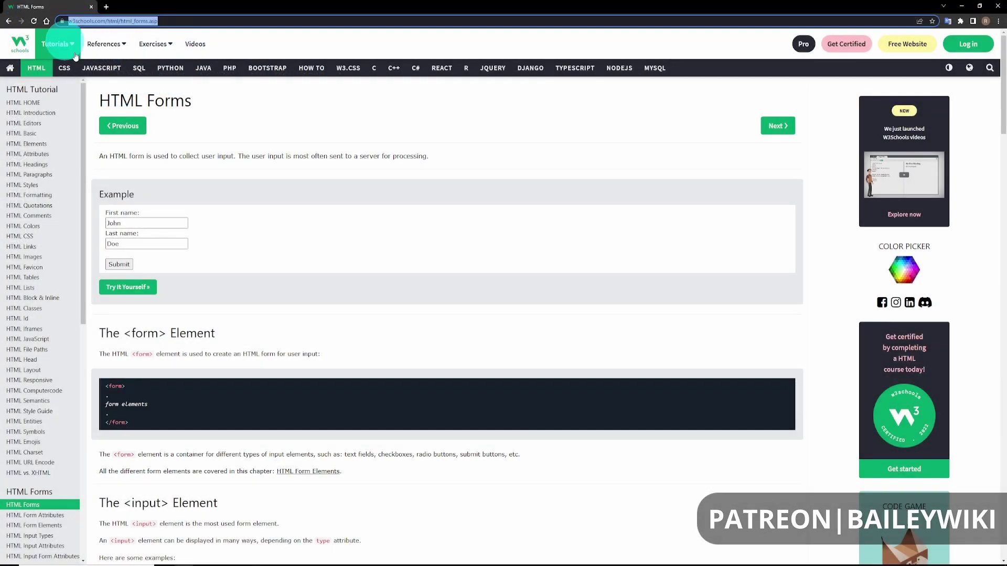
pyautogui.click(223, 96)
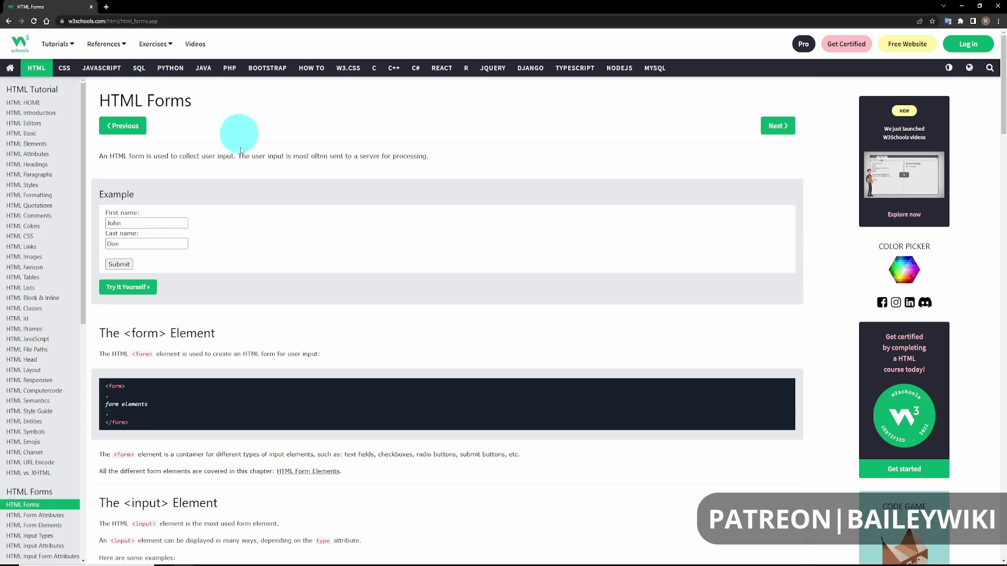
pyautogui.scroll(-1, 273, 341)
pyautogui.scroll(-5, 273, 341)
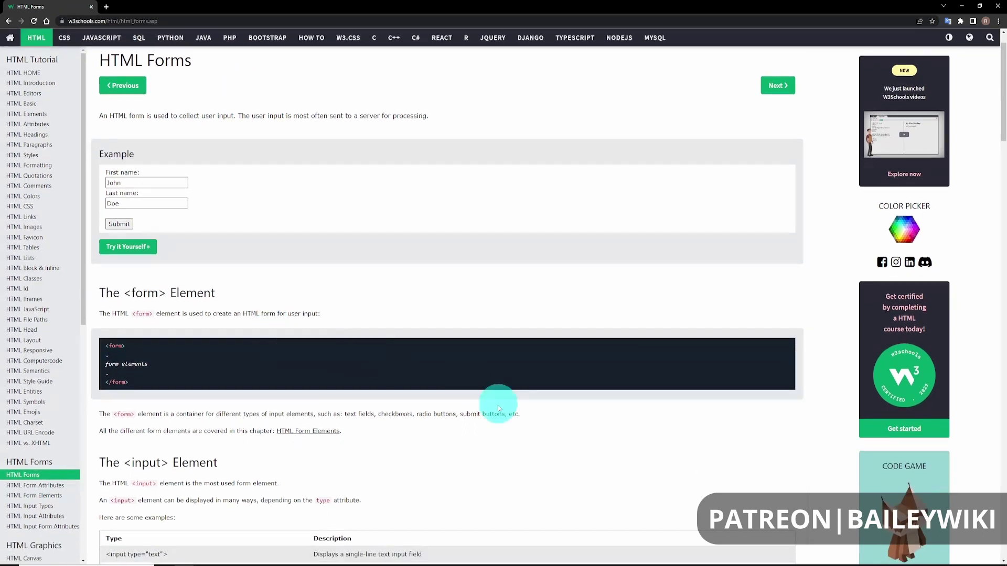
pyautogui.scroll(-3, 258, 388)
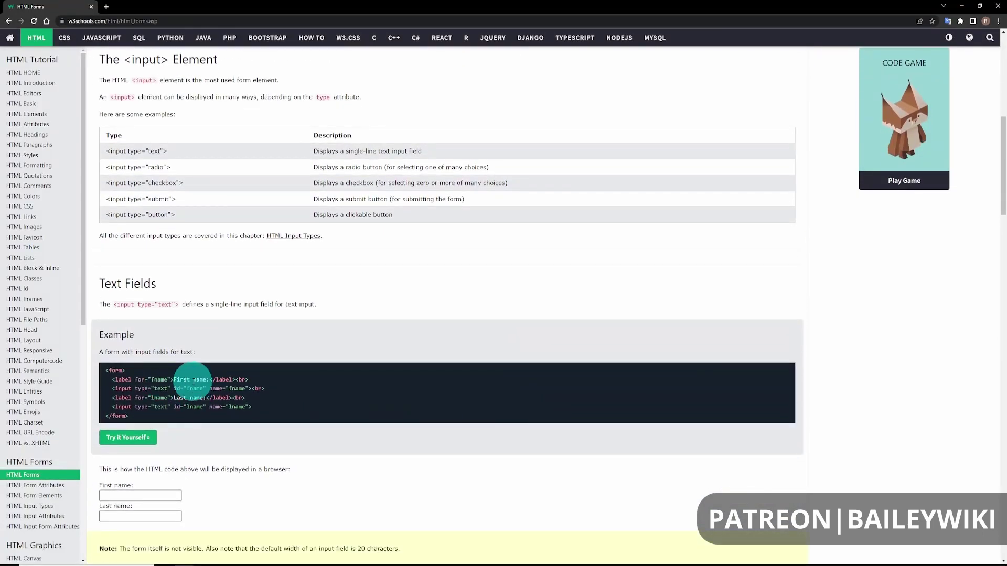
pyautogui.scroll(-2, 315, 443)
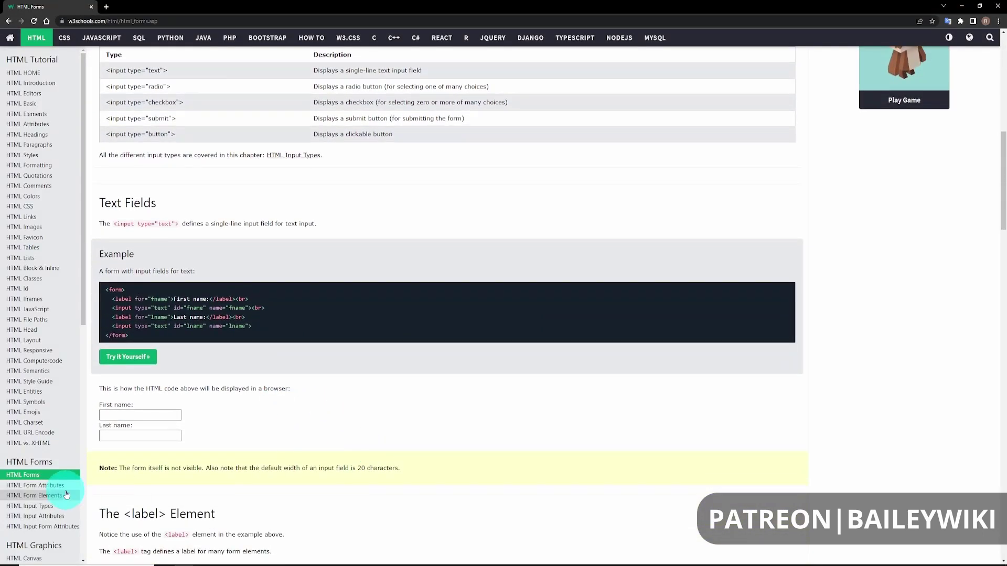
# Open the HTML Form Attributes chapter, read the action and target attribute sections, and go on to HTML Form Elements.
pyautogui.click(35, 486)
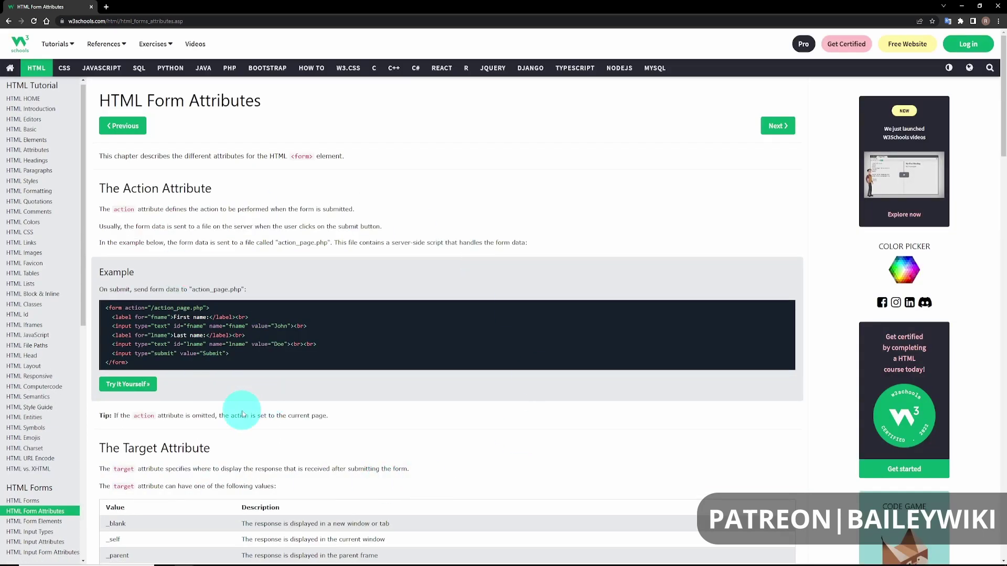
pyautogui.scroll(-3, 205, 461)
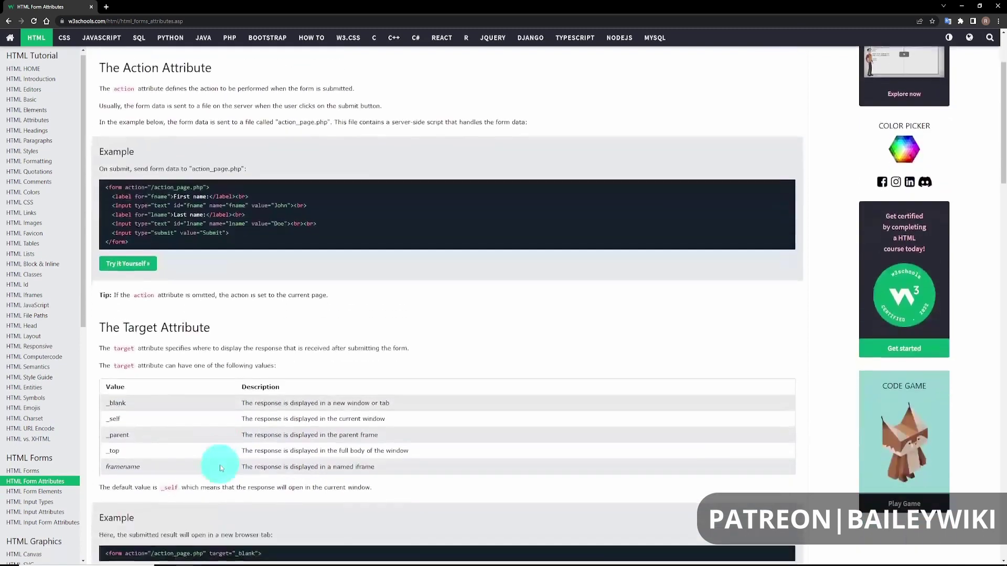
pyautogui.click(47, 494)
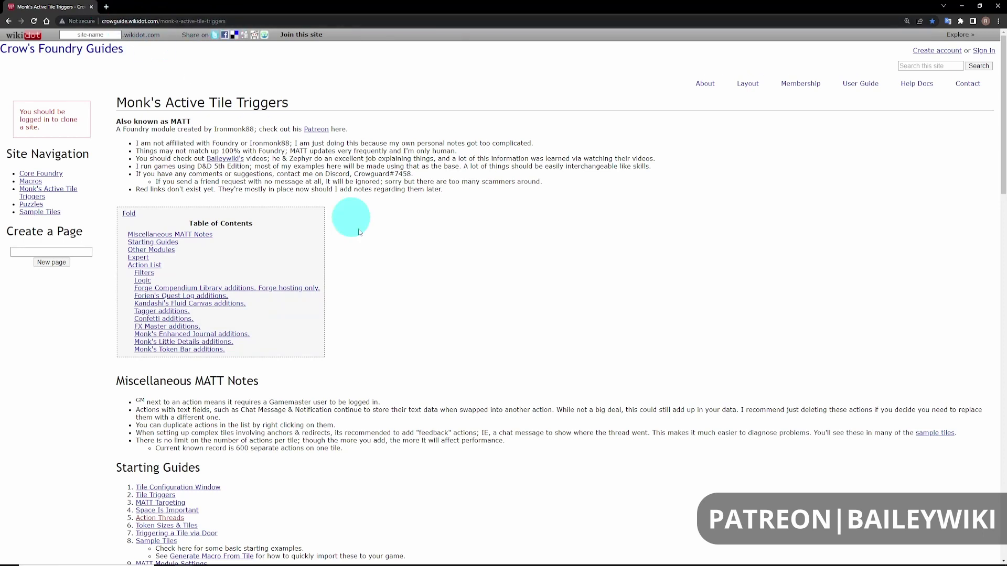
# Look over the Monk's Active Tile Triggers page of Crow's Foundry Guides and jump to its Action List.
pyautogui.scroll(-1, 386, 352)
pyautogui.scroll(-1, 385, 354)
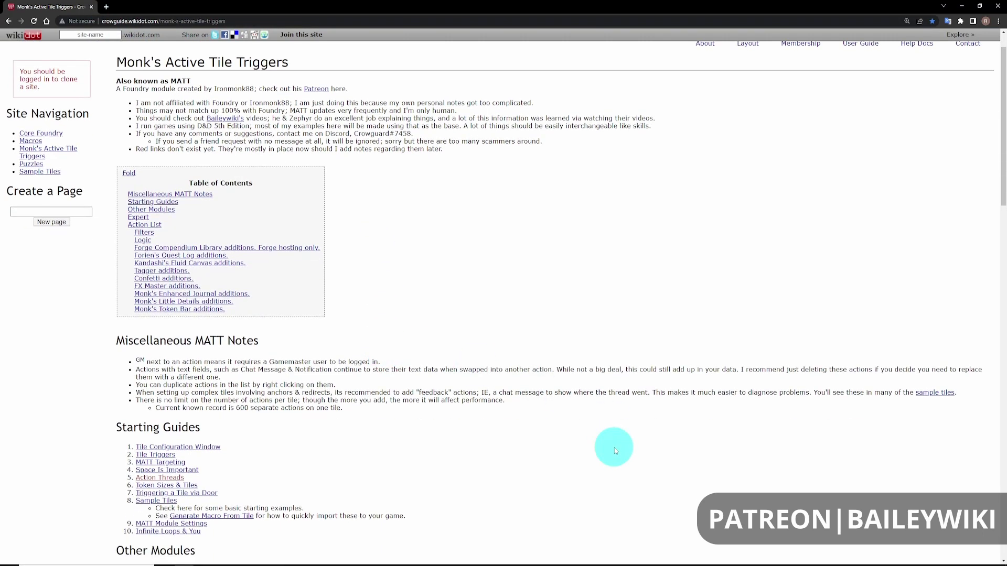
pyautogui.click(138, 225)
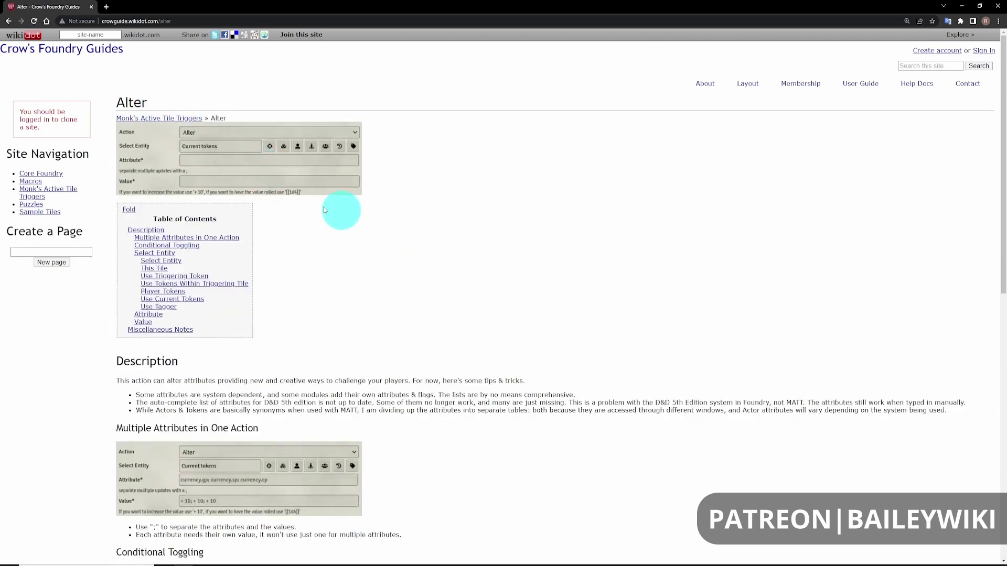
# Read the Alter page down to its Select Entity types, view the Actors attribute page and return to Alter.
pyautogui.scroll(-5, 407, 354)
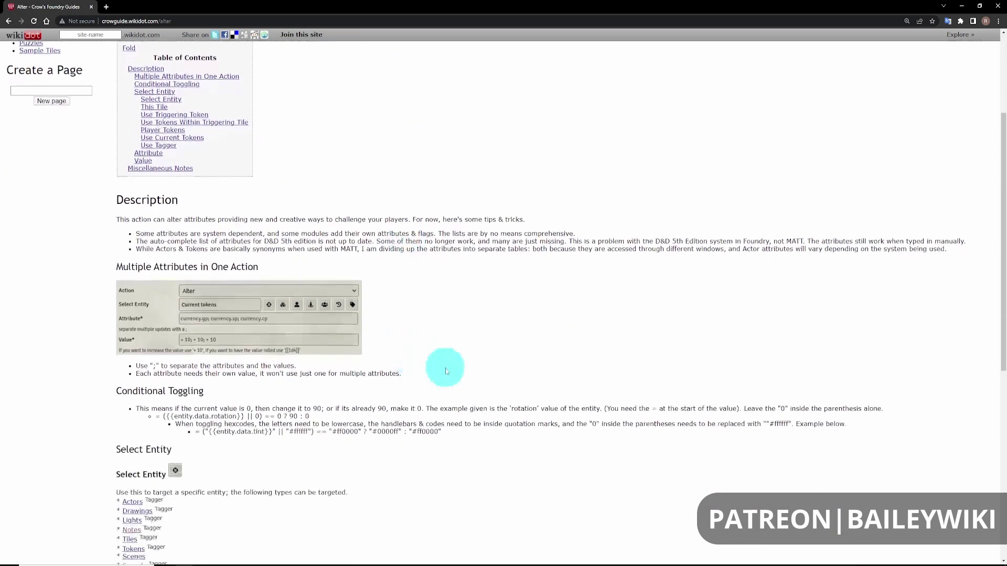
pyautogui.scroll(-1, 178, 336)
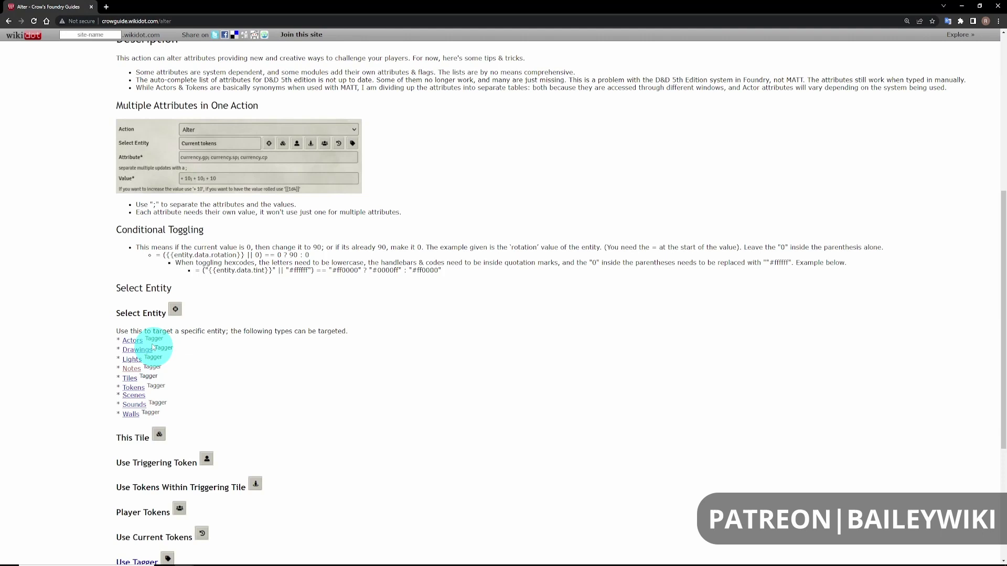
pyautogui.click(128, 341)
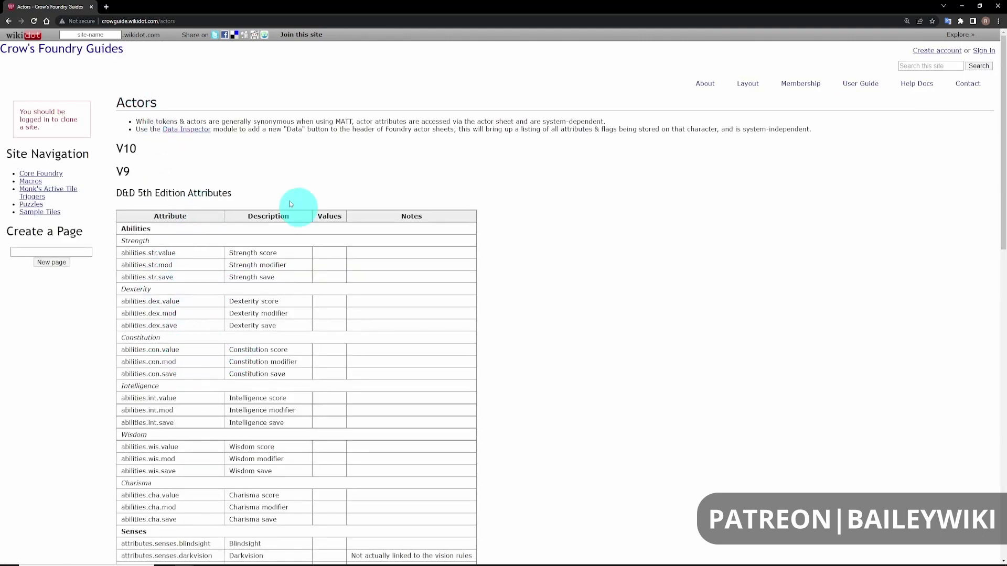
pyautogui.click(8, 22)
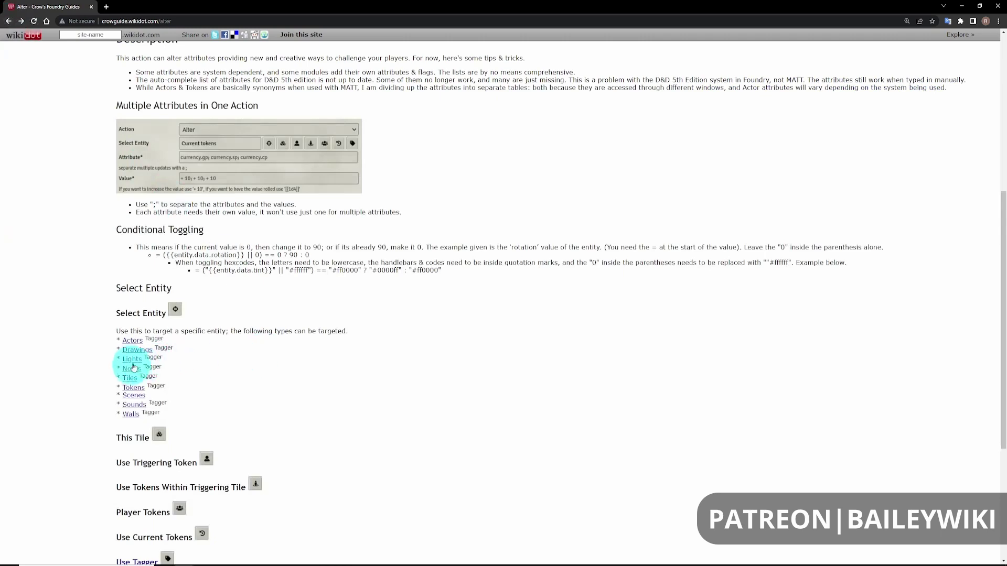
# Open the Drawings attribute page from the Select Entity types on the Alter page.
pyautogui.click(136, 350)
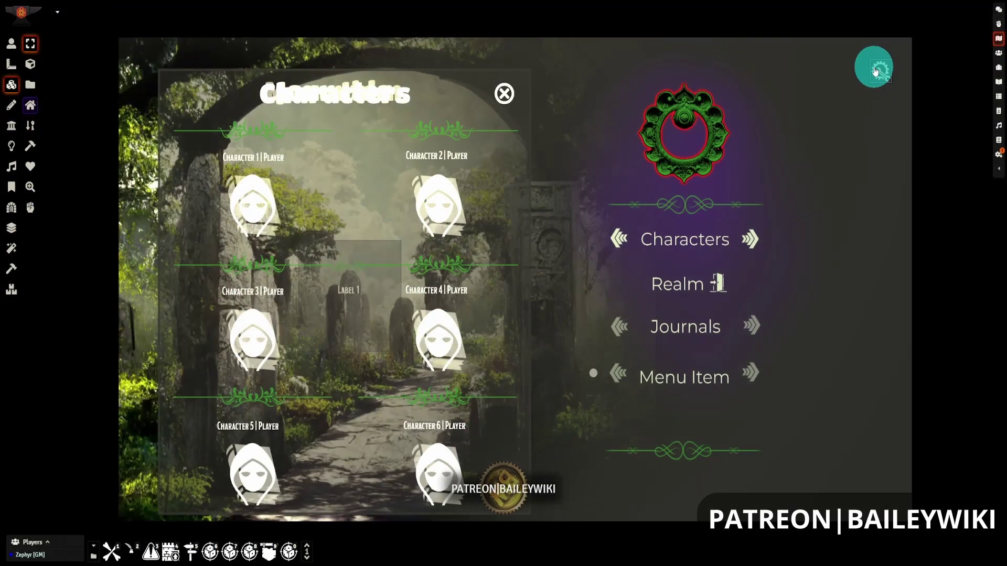
# In Foundry, open the gear tile's trigger actions and review the HTML form of its Page Customization dialog.
pyautogui.doubleClick(874, 72)
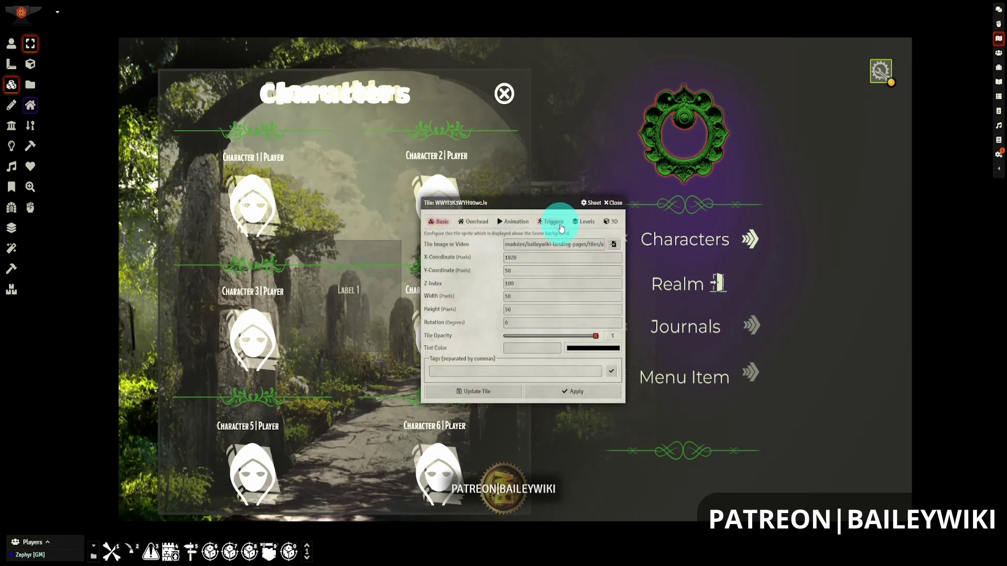
pyautogui.click(561, 226)
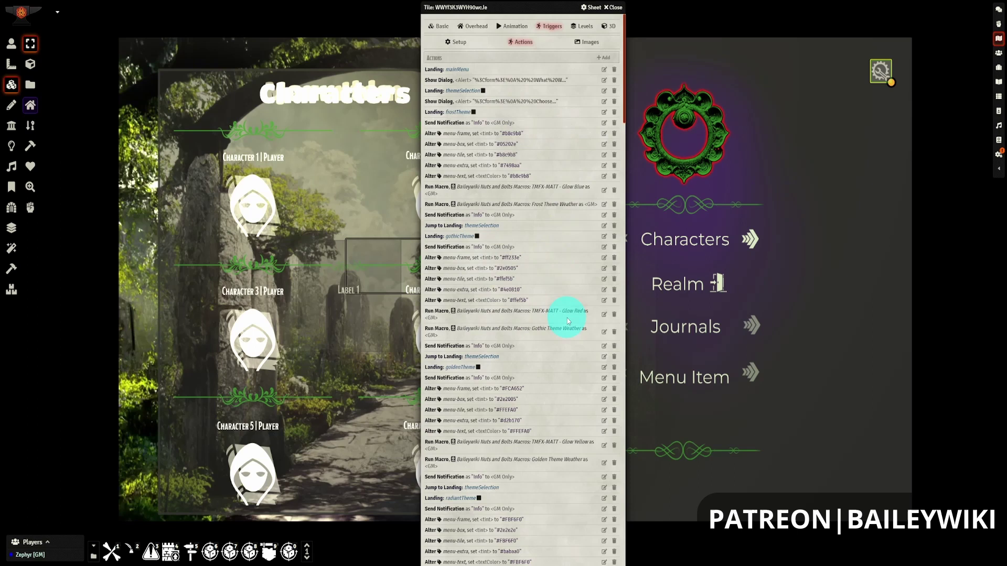
pyautogui.scroll(-3, 571, 322)
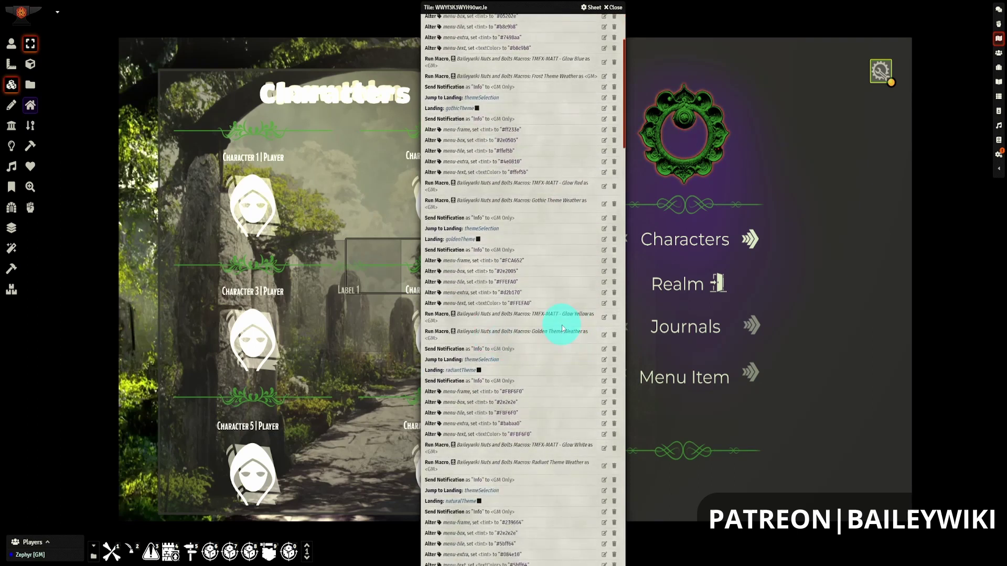
pyautogui.scroll(3, 558, 325)
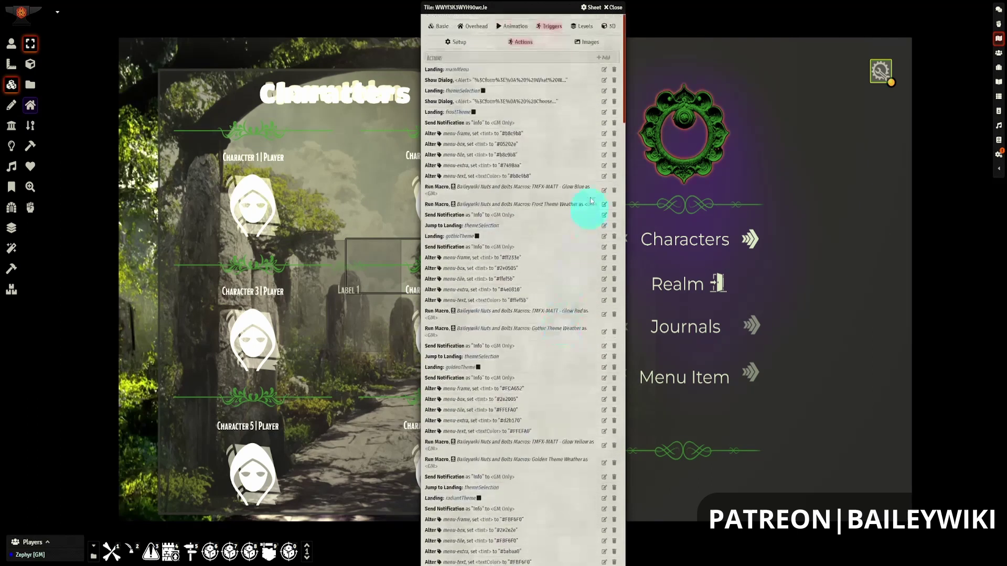
pyautogui.click(604, 81)
pyautogui.moveTo(606, 297); pyautogui.dragTo(606, 461)
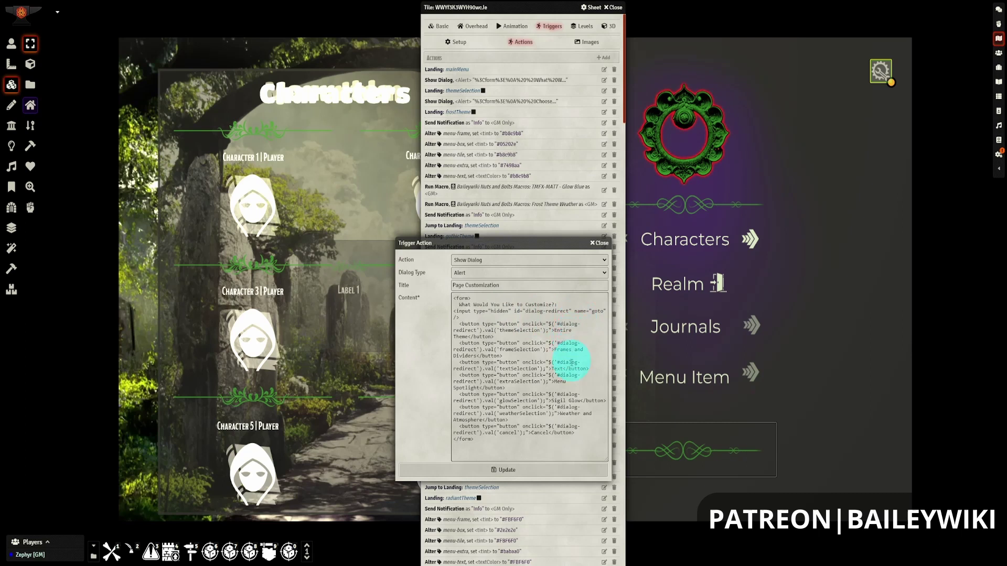
pyautogui.click(598, 244)
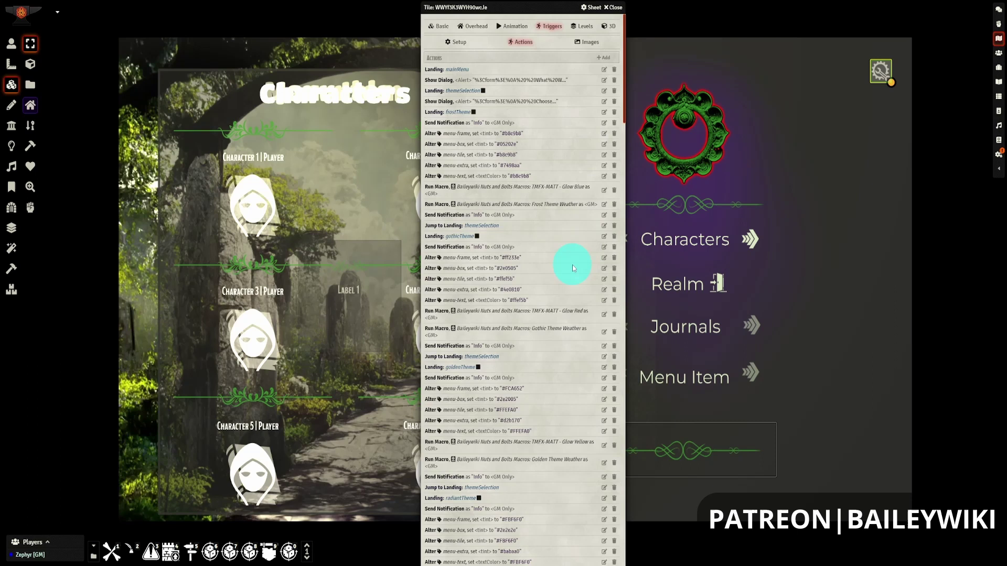
# Examine the fieldset and Presets legend in the Customize Sigil and Frame Color dialog's HTML, and close the tile's settings.
pyautogui.scroll(-5, 577, 366)
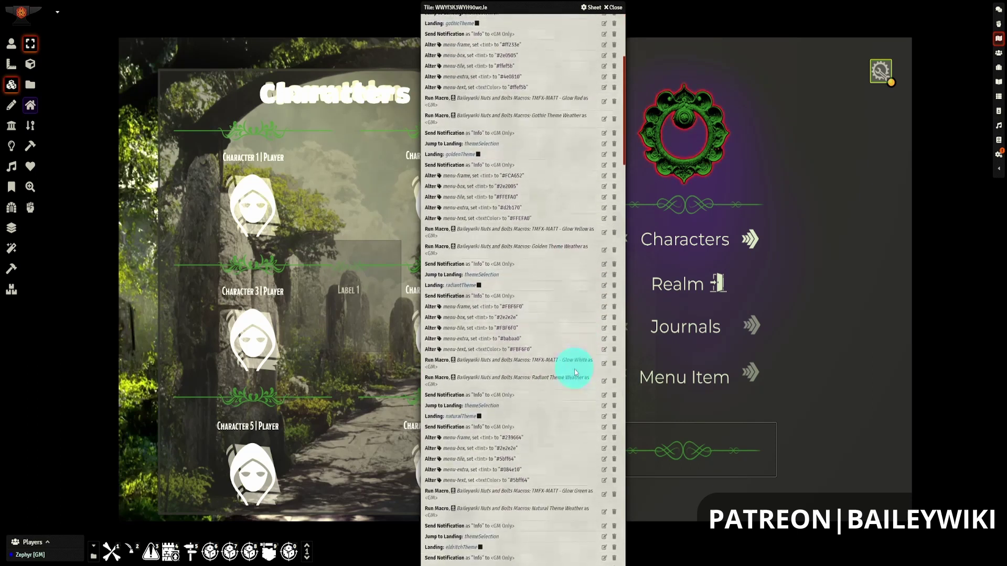
pyautogui.scroll(-6, 575, 372)
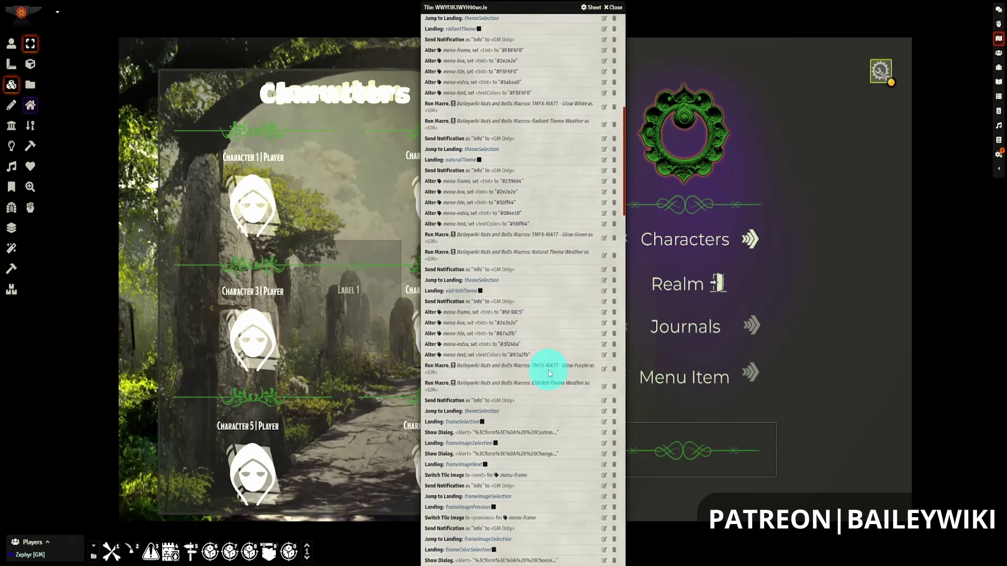
pyautogui.scroll(-3, 555, 390)
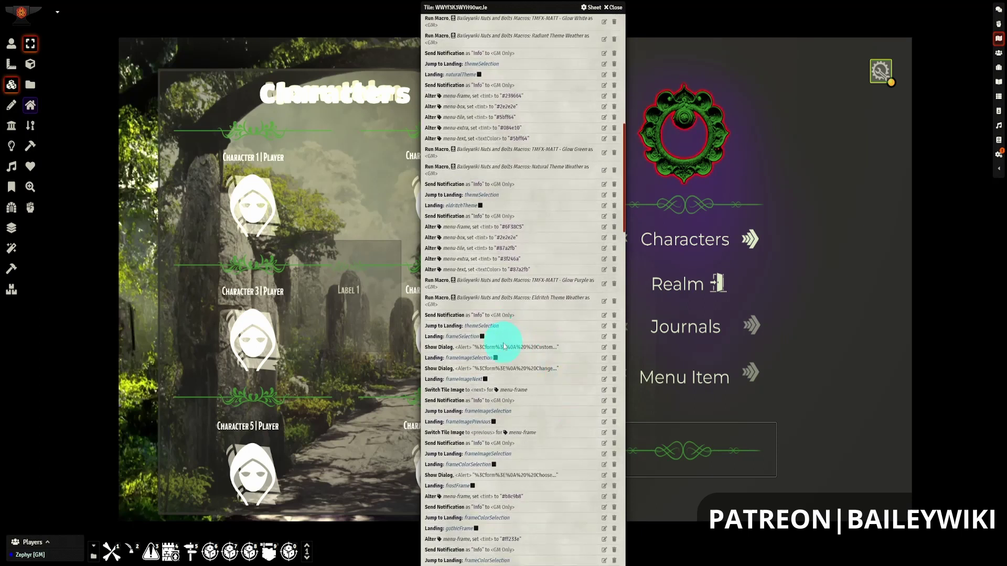
pyautogui.scroll(-2, 561, 346)
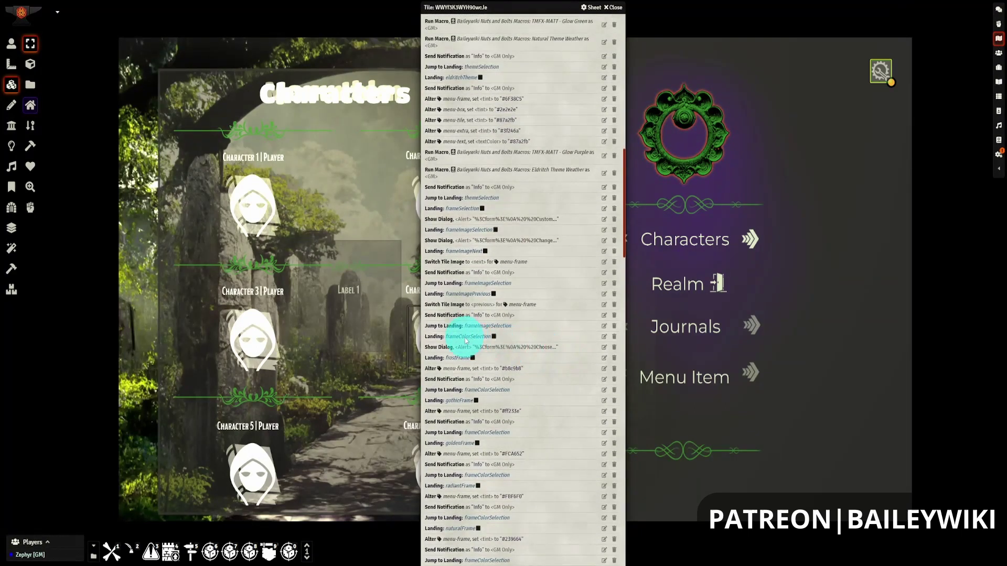
pyautogui.click(605, 349)
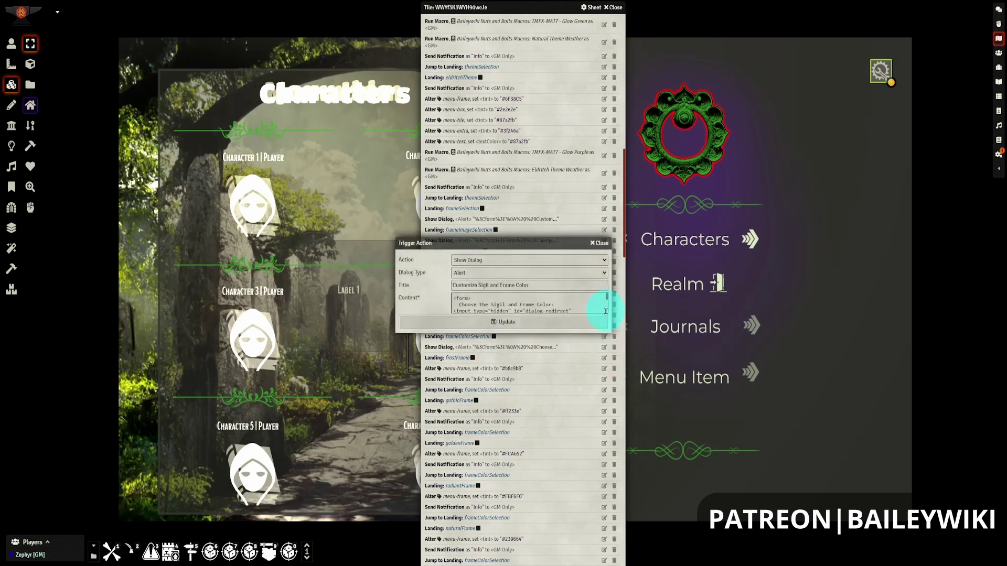
pyautogui.moveTo(604, 312); pyautogui.dragTo(614, 519)
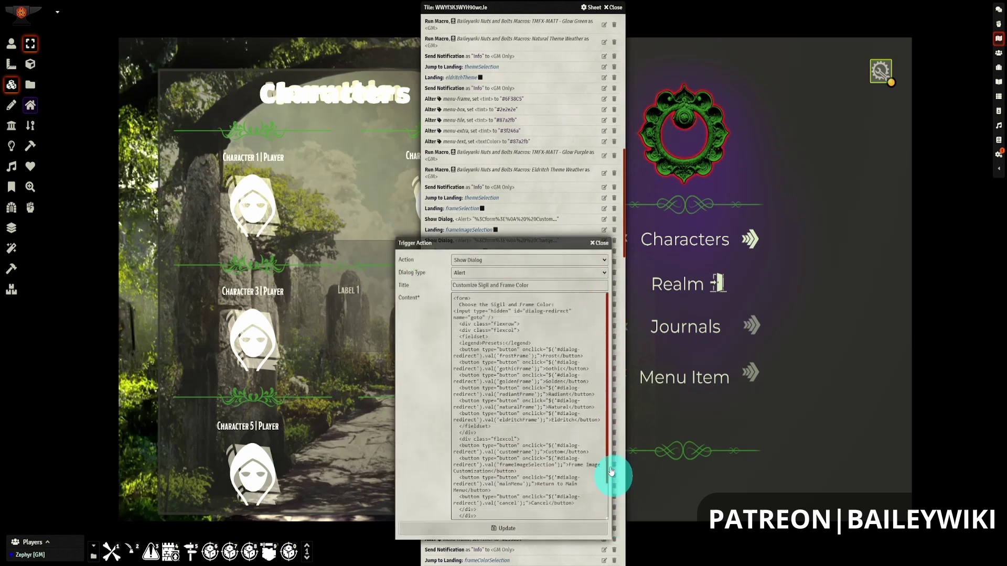
pyautogui.click(459, 336)
pyautogui.moveTo(460, 337); pyautogui.dragTo(538, 343)
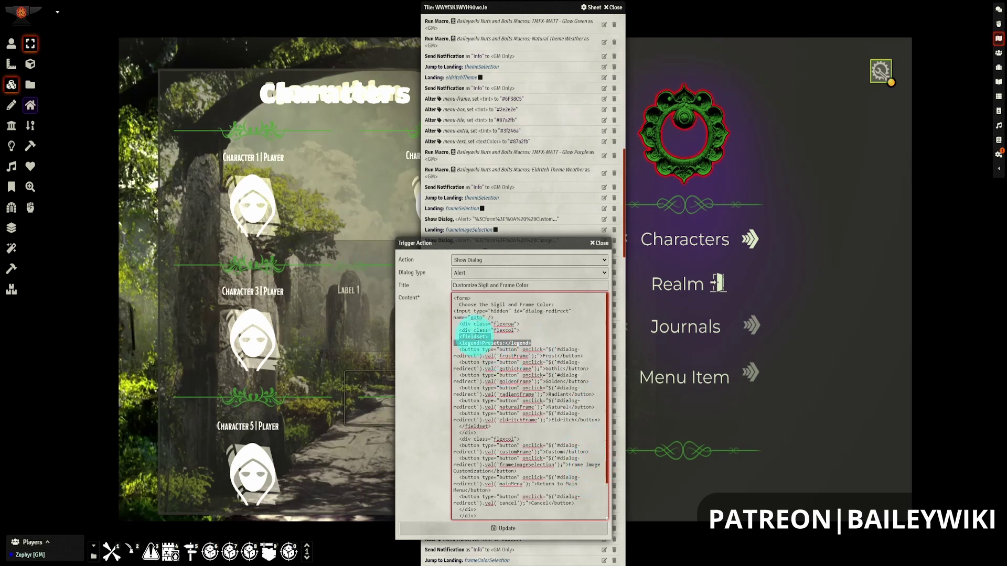
pyautogui.click(486, 433)
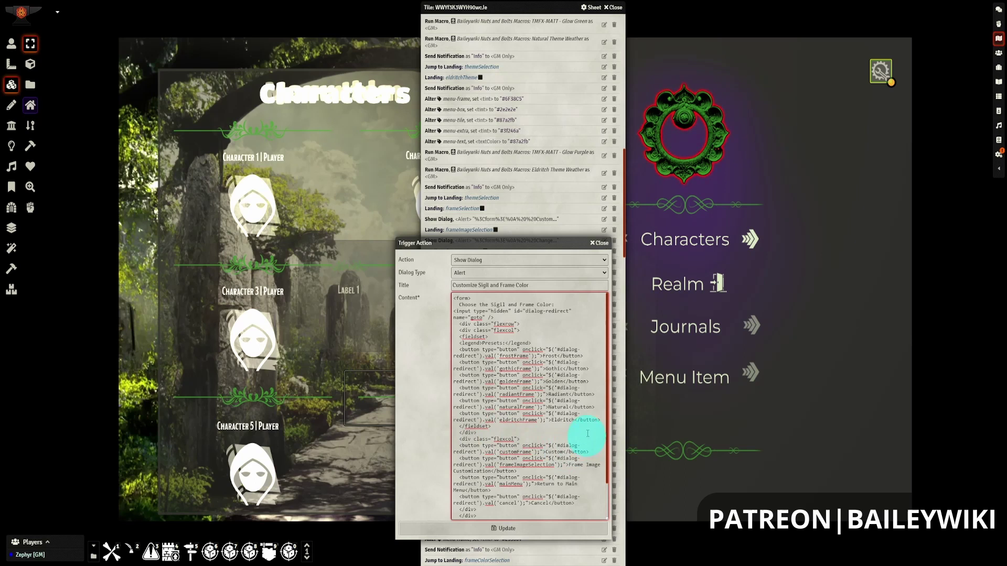
pyautogui.click(597, 242)
pyautogui.click(612, 7)
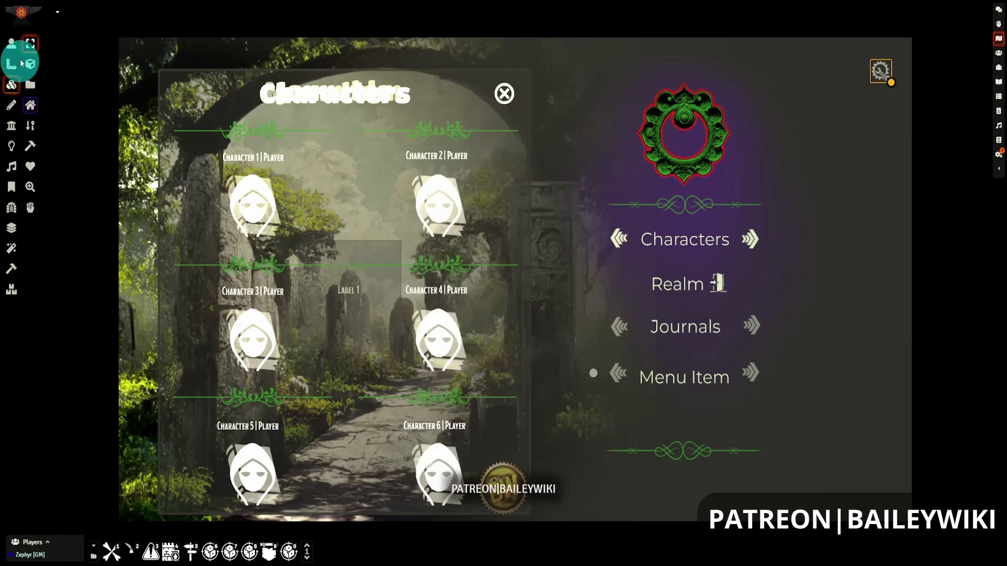
# Trigger the gear tile, view the Text Selector from the Page Customization dialog, and return to the main menu.
pyautogui.click(881, 71)
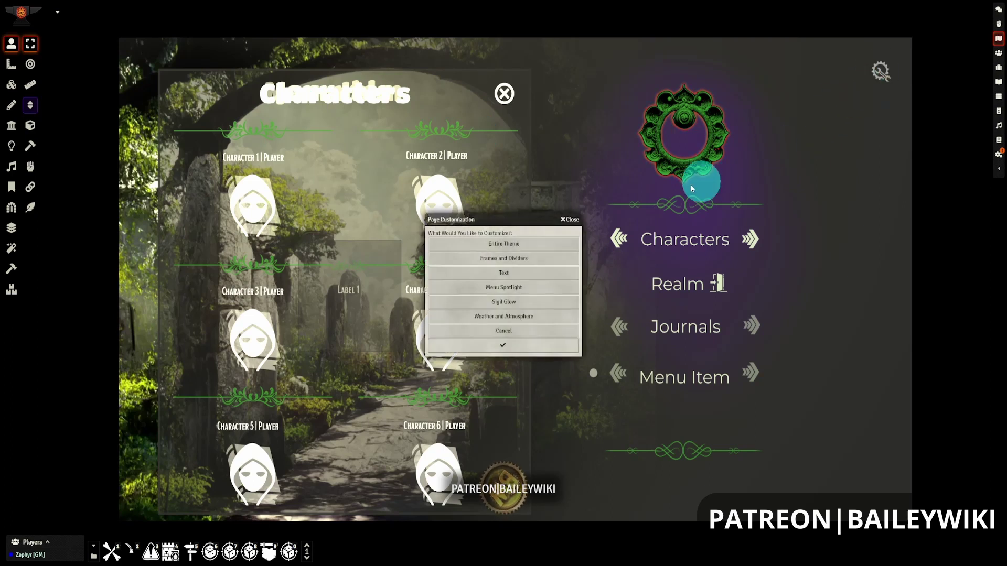
pyautogui.click(490, 271)
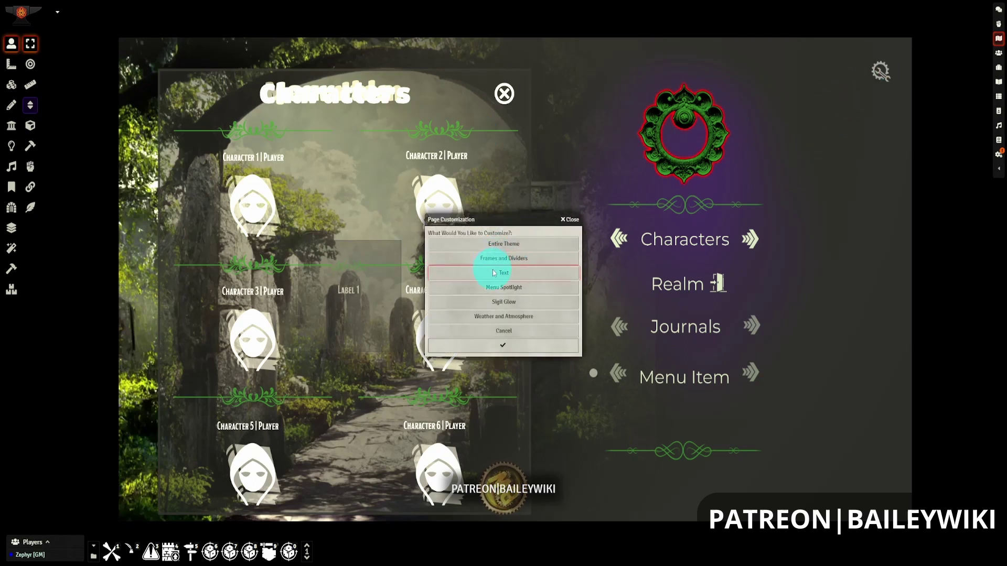
pyautogui.click(506, 344)
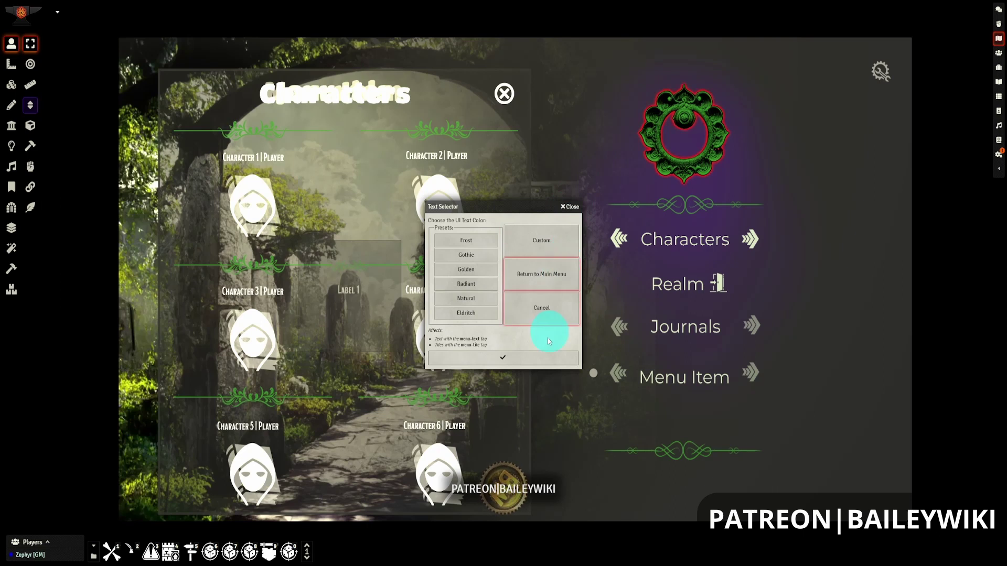
pyautogui.click(540, 354)
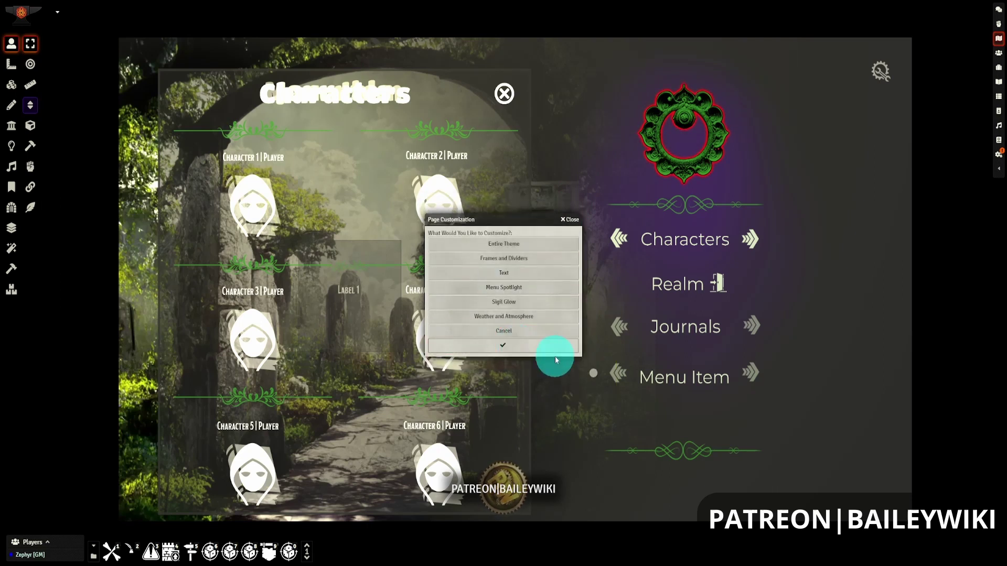
pyautogui.click(555, 355)
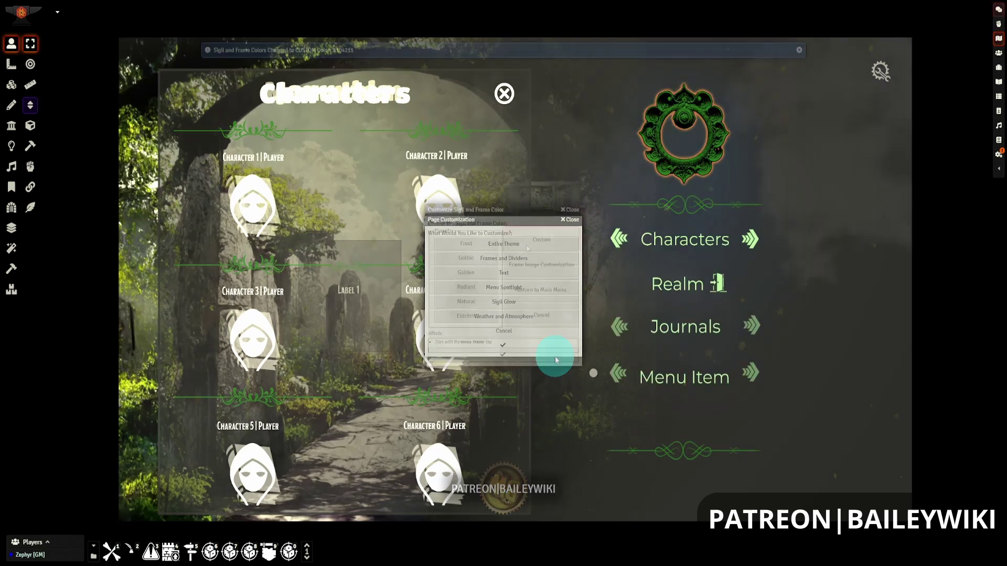
# Set a custom sigil and frame color of RGB 35, 133, 37 and return to the main menu.
pyautogui.click(514, 357)
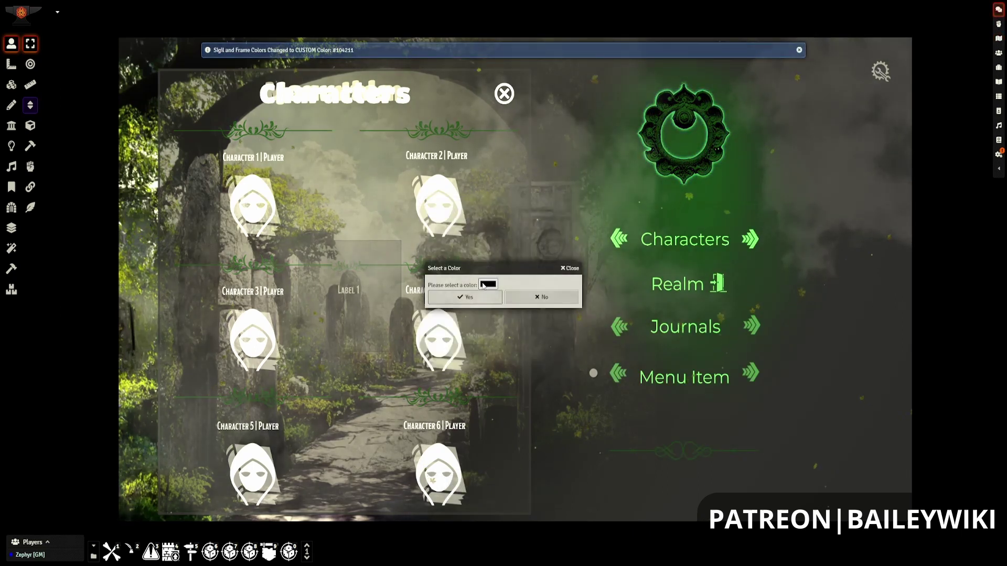
pyautogui.click(488, 284)
pyautogui.click(546, 358)
pyautogui.click(553, 315)
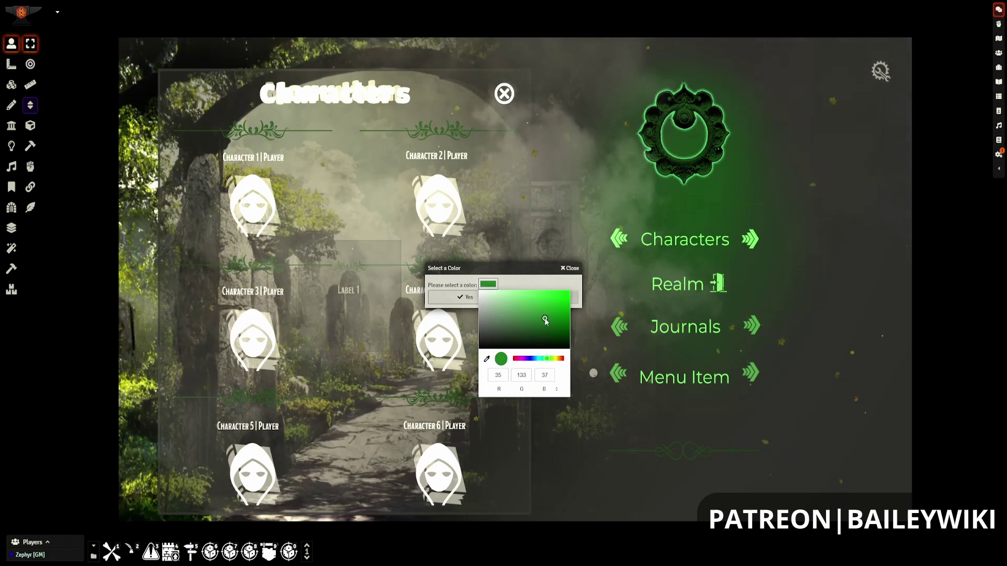
pyautogui.click(531, 279)
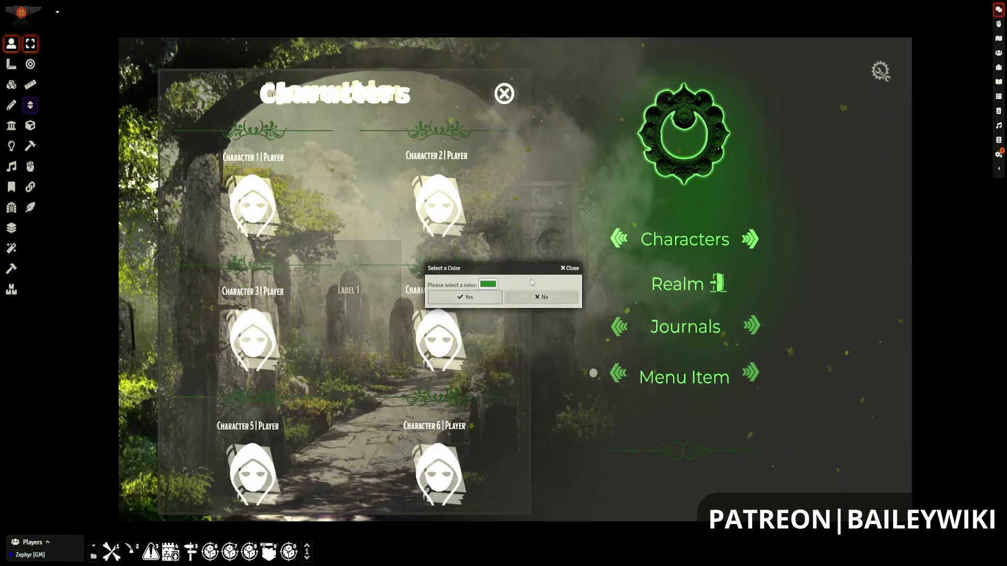
pyautogui.click(478, 296)
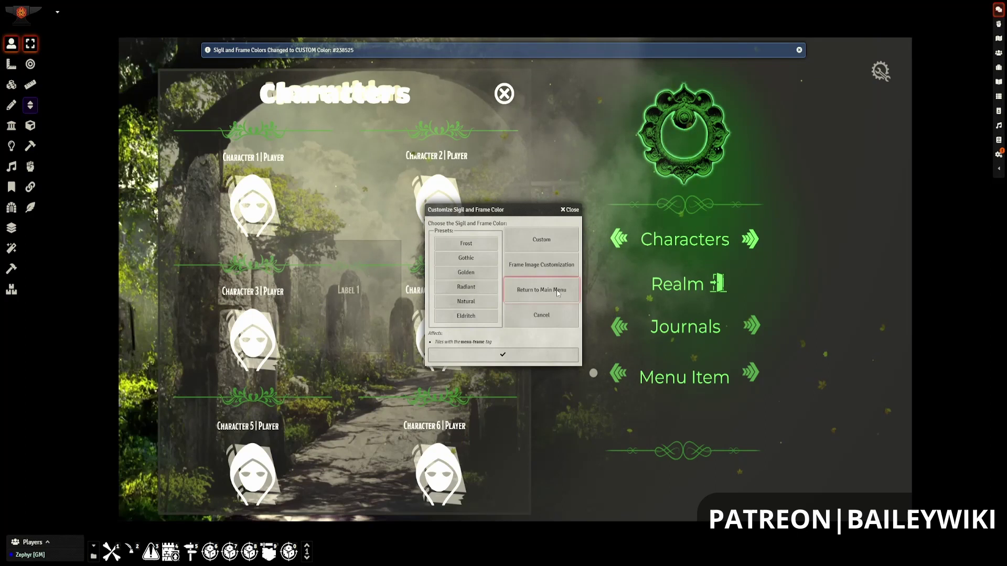
pyautogui.click(530, 348)
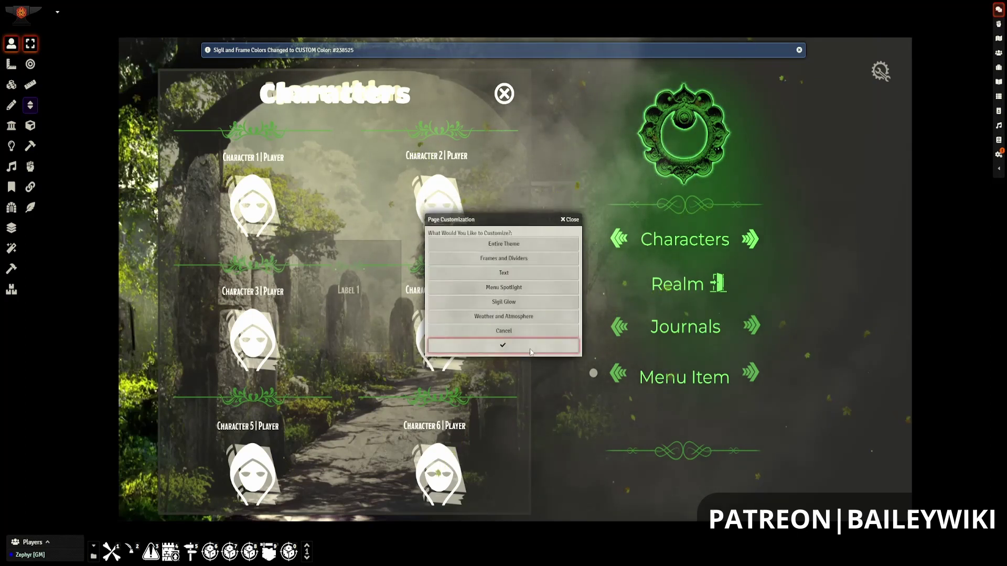
# Set the menu text color to the Frost preset and return to the main menu.
pyautogui.click(509, 278)
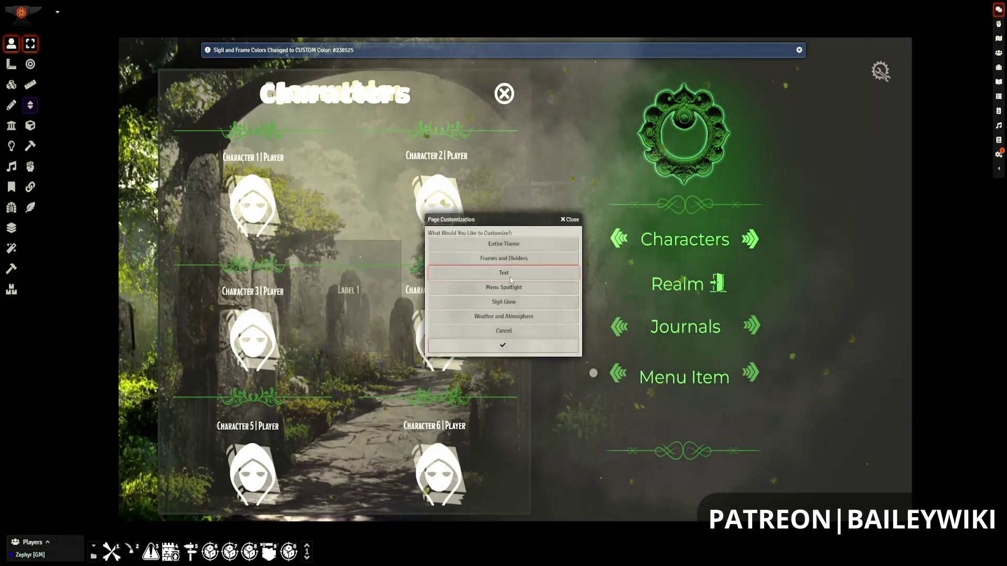
pyautogui.click(512, 348)
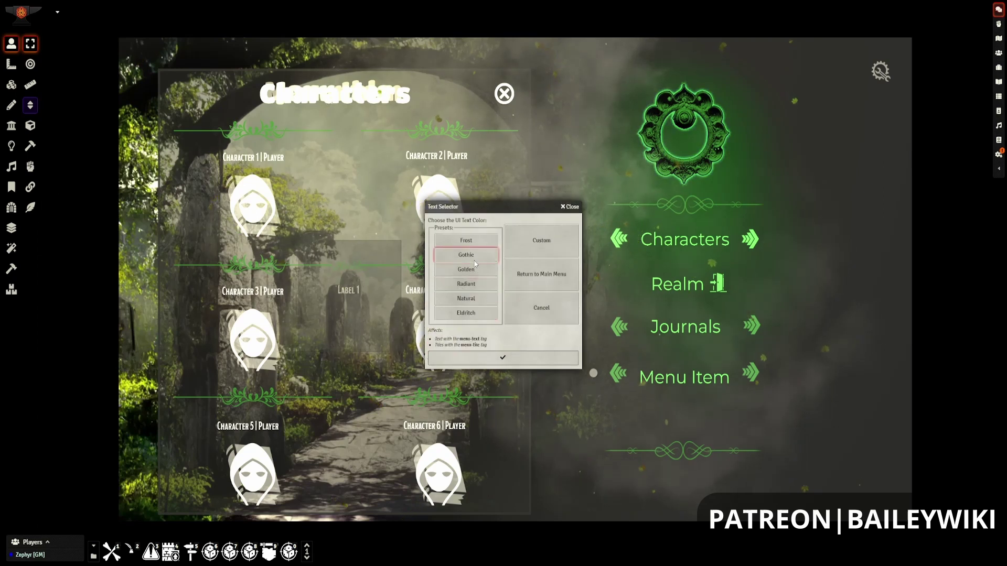
pyautogui.click(474, 243)
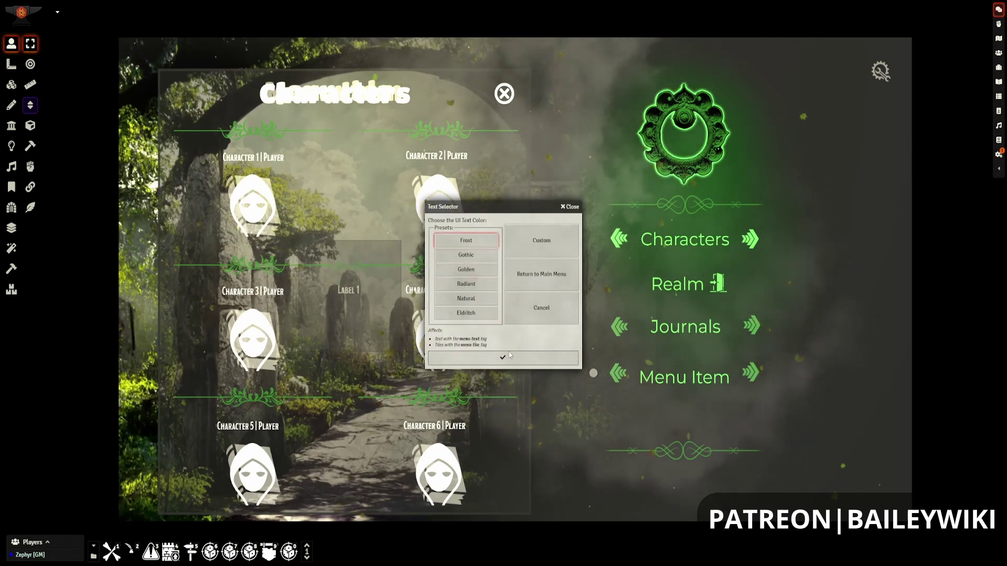
pyautogui.click(508, 357)
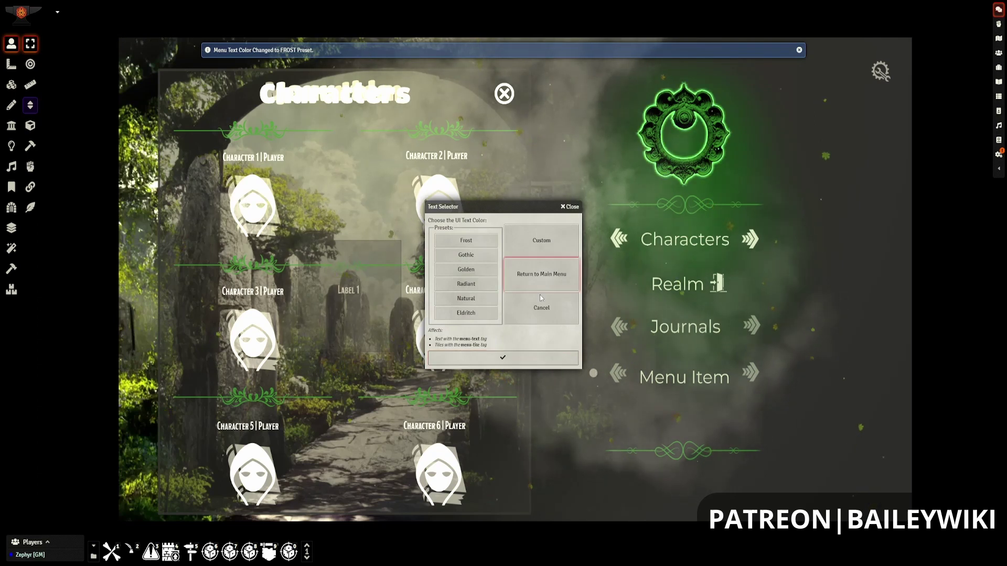
pyautogui.click(525, 357)
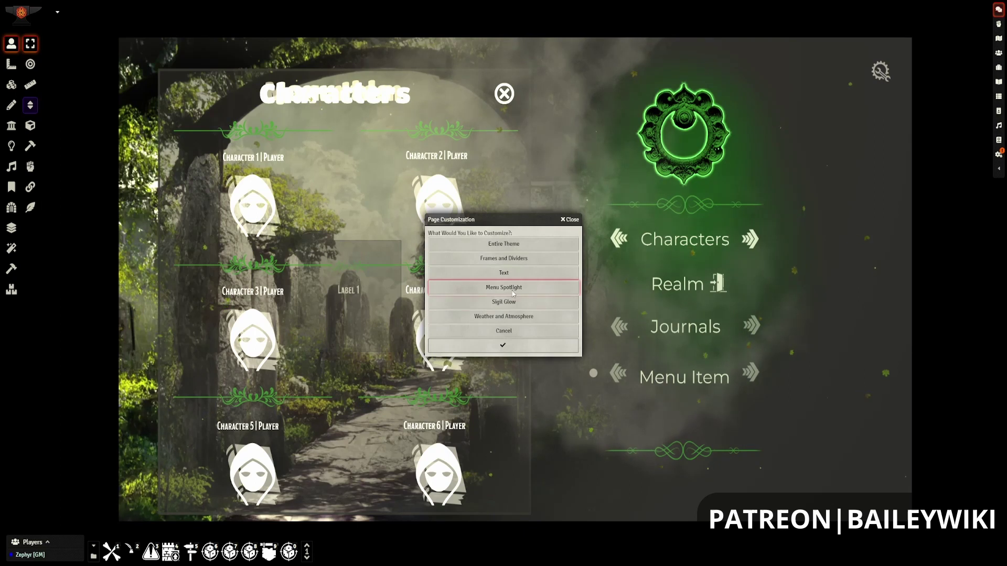
# Set the menu spotlight color to the Eldritch preset and return to the main menu.
pyautogui.click(513, 292)
pyautogui.click(514, 345)
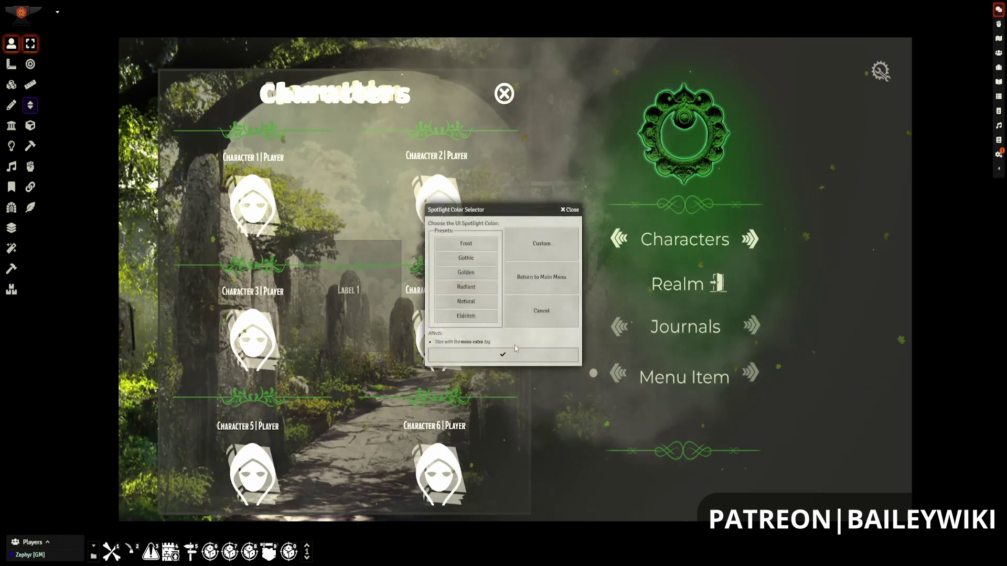
pyautogui.click(465, 316)
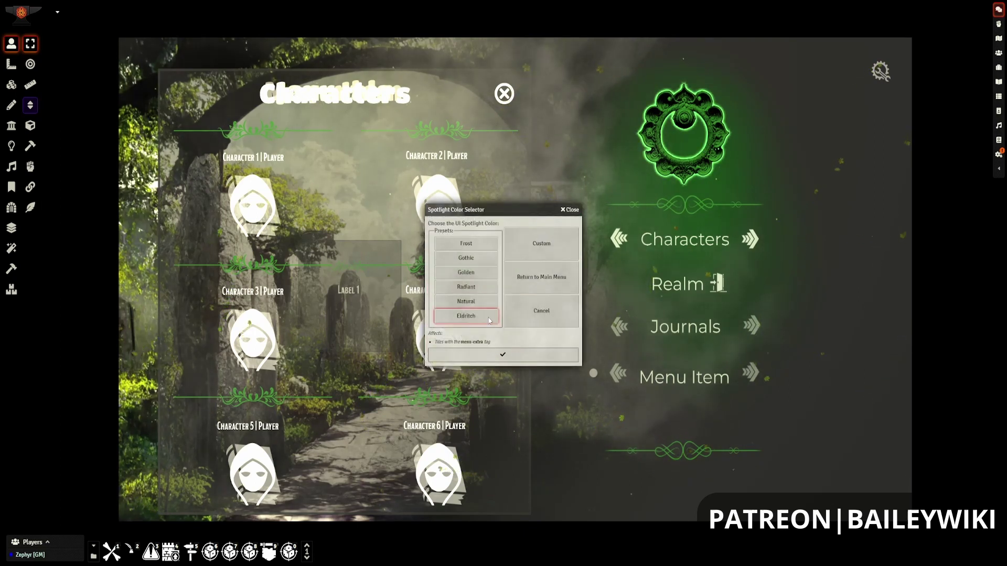
pyautogui.click(514, 355)
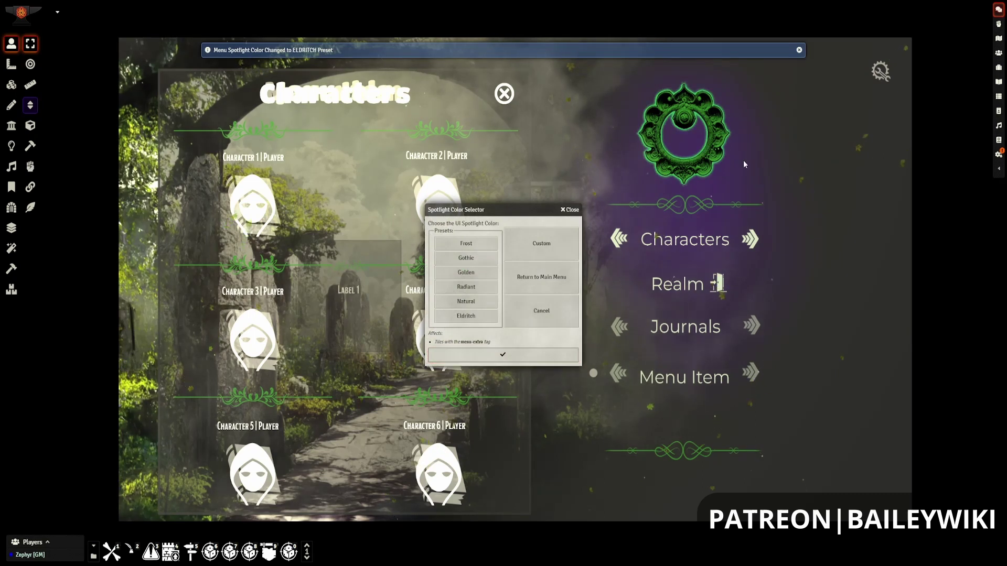
pyautogui.click(527, 280)
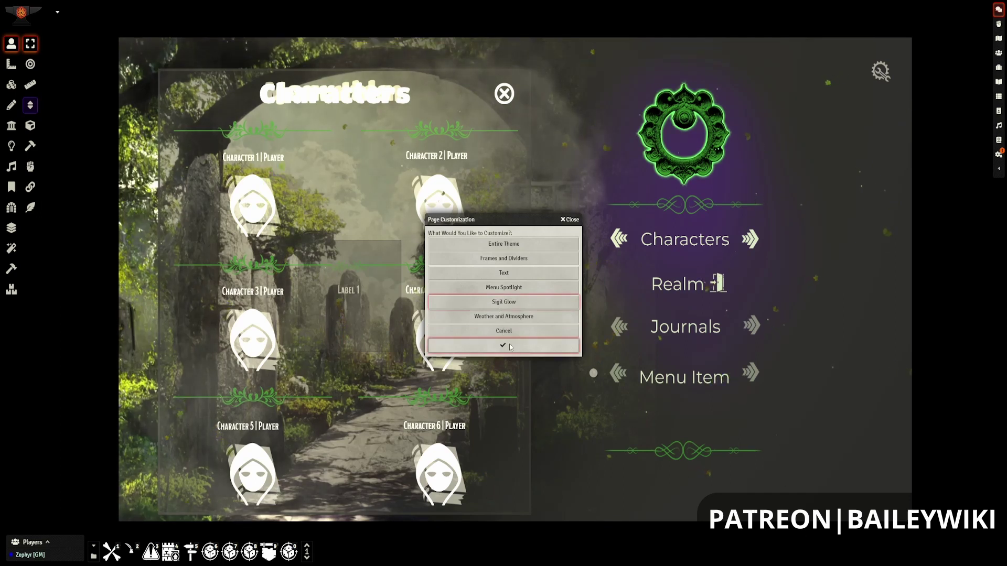
# Apply the Golden preset to the sigil glow, and replace it with the Eldritch preset.
pyautogui.click(503, 301)
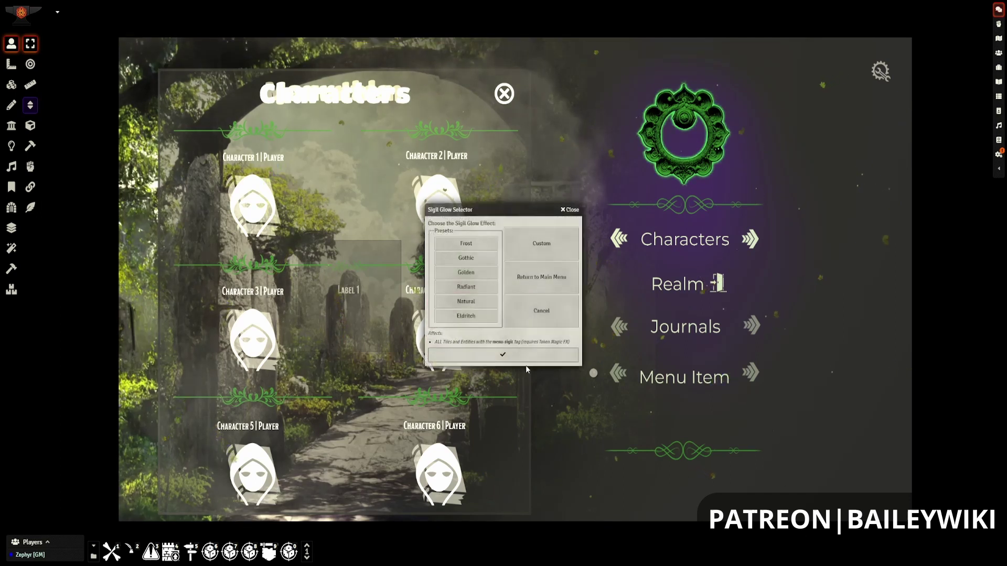
pyautogui.click(477, 273)
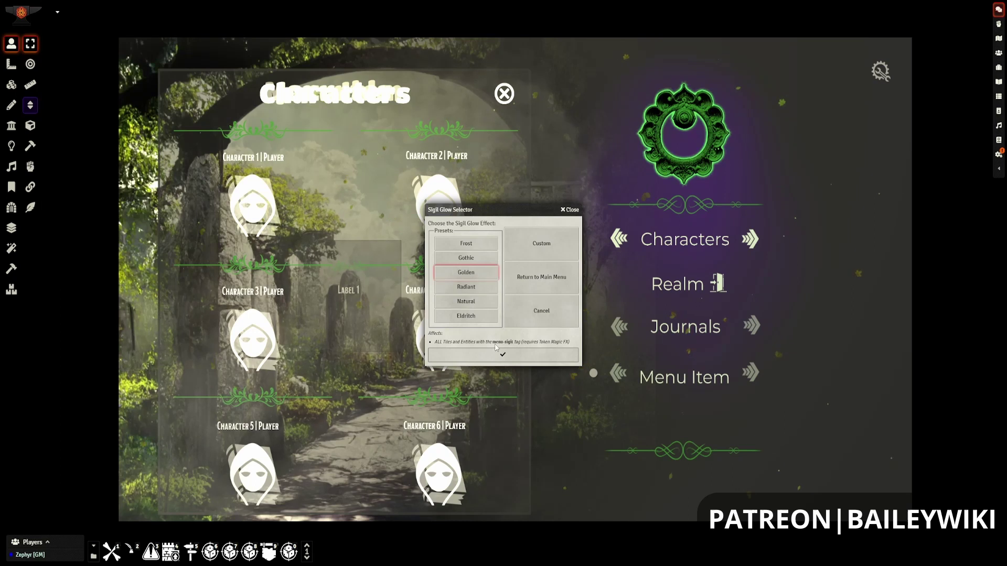
pyautogui.click(496, 352)
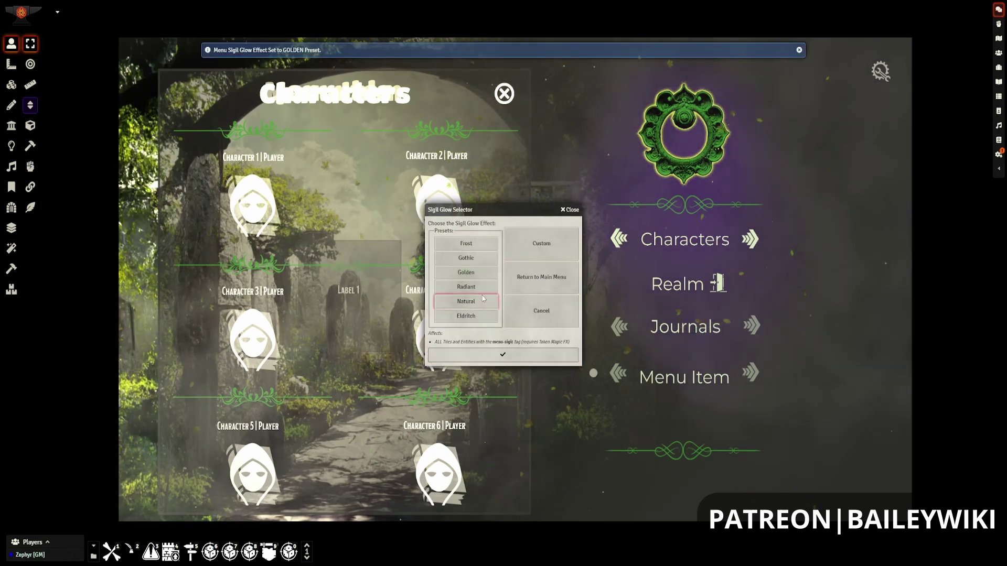
pyautogui.click(465, 315)
pyautogui.click(510, 355)
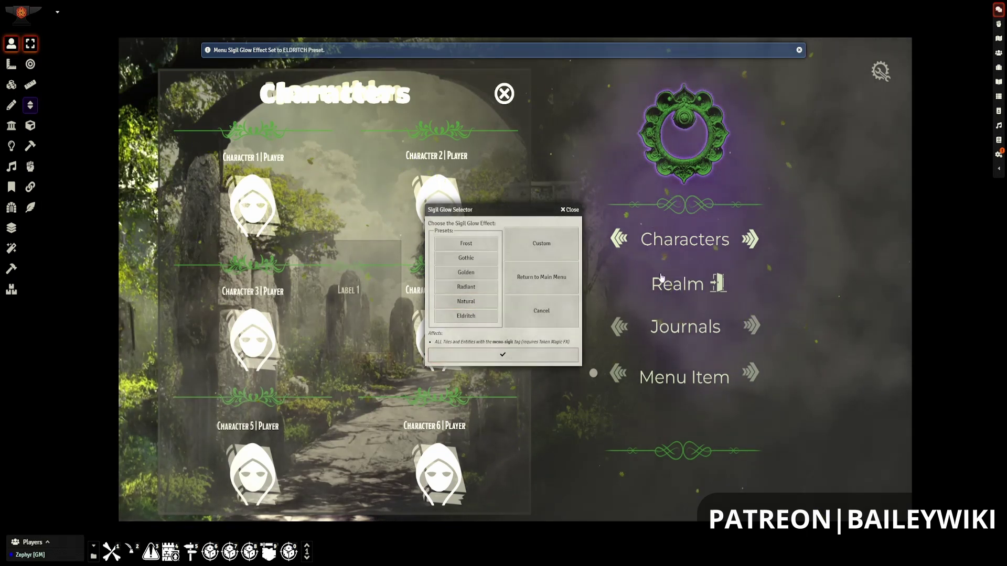
# Set a custom sigil glow with primary RGB 255, 0, 0 and secondary RGB 128, 71, 71, and return to the main menu.
pyautogui.click(527, 352)
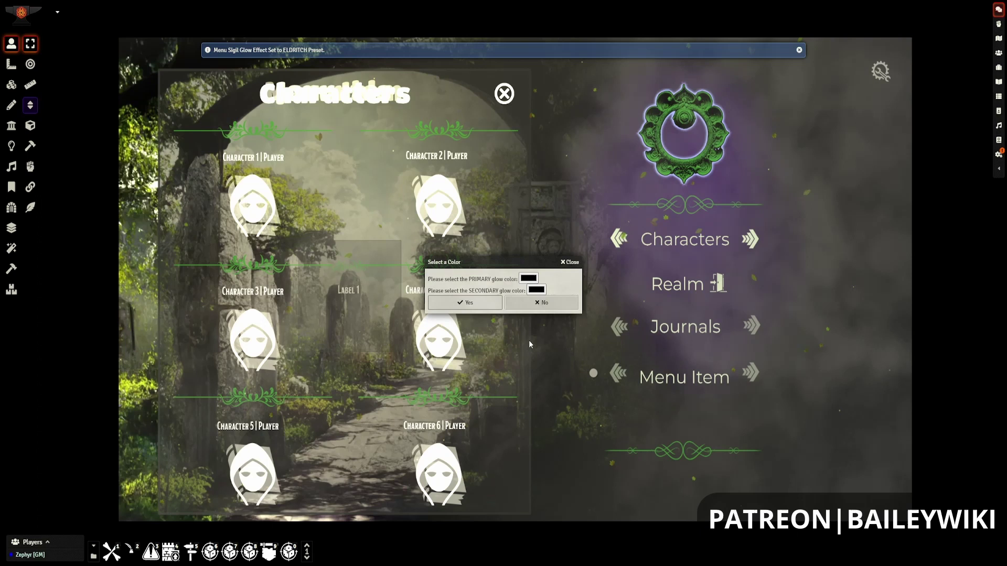
pyautogui.click(529, 278)
pyautogui.click(567, 307)
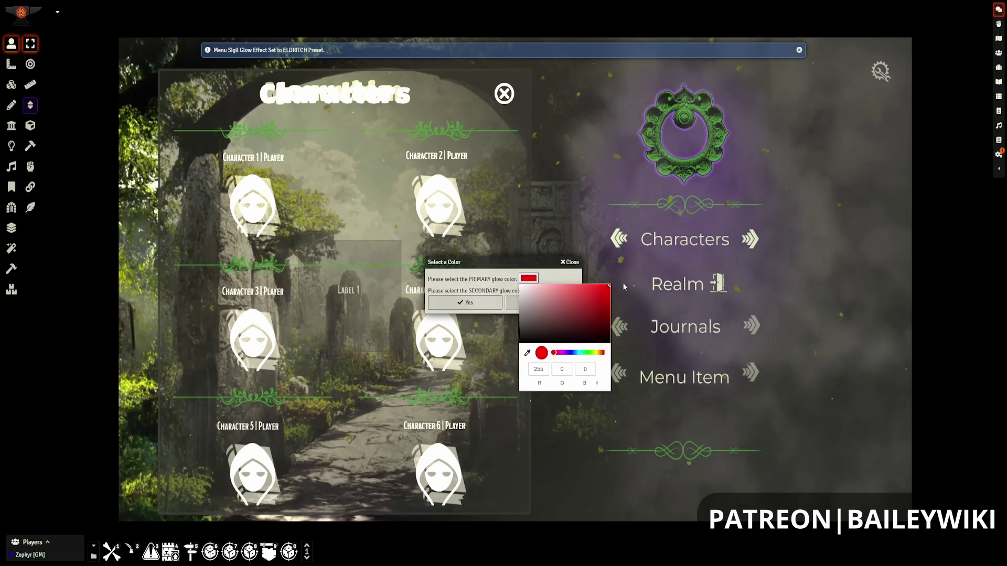
pyautogui.click(565, 274)
pyautogui.click(537, 290)
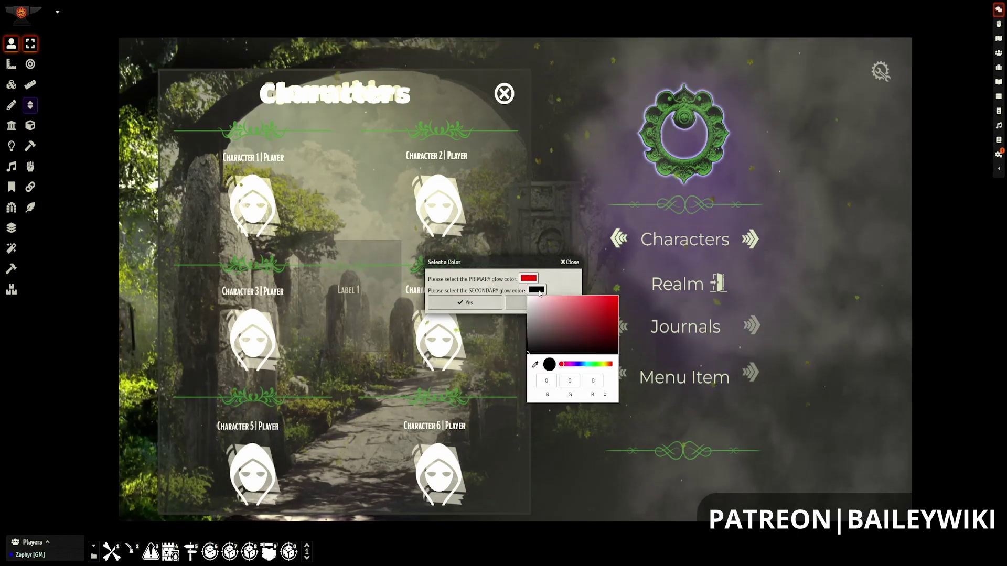
pyautogui.click(580, 329)
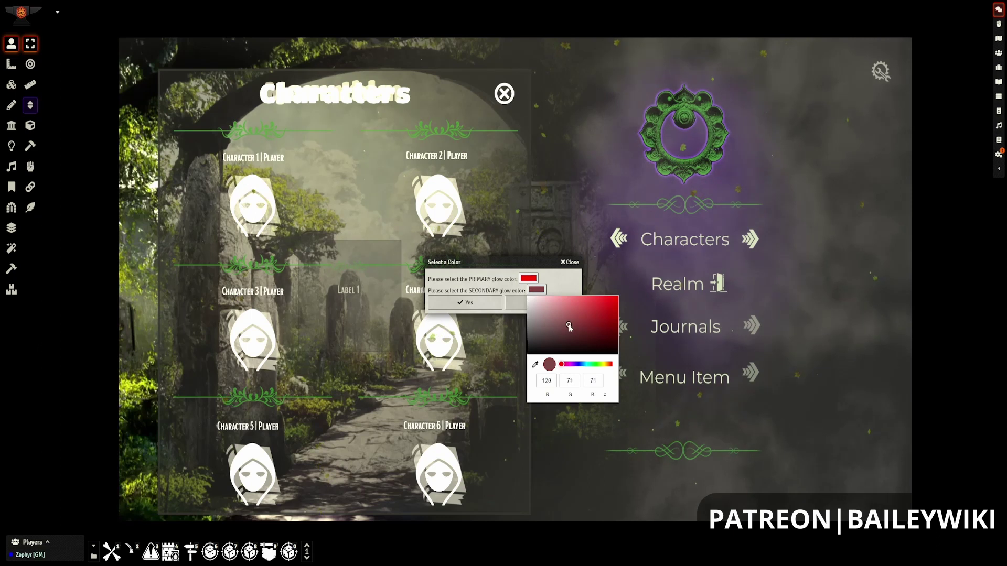
pyautogui.click(473, 282)
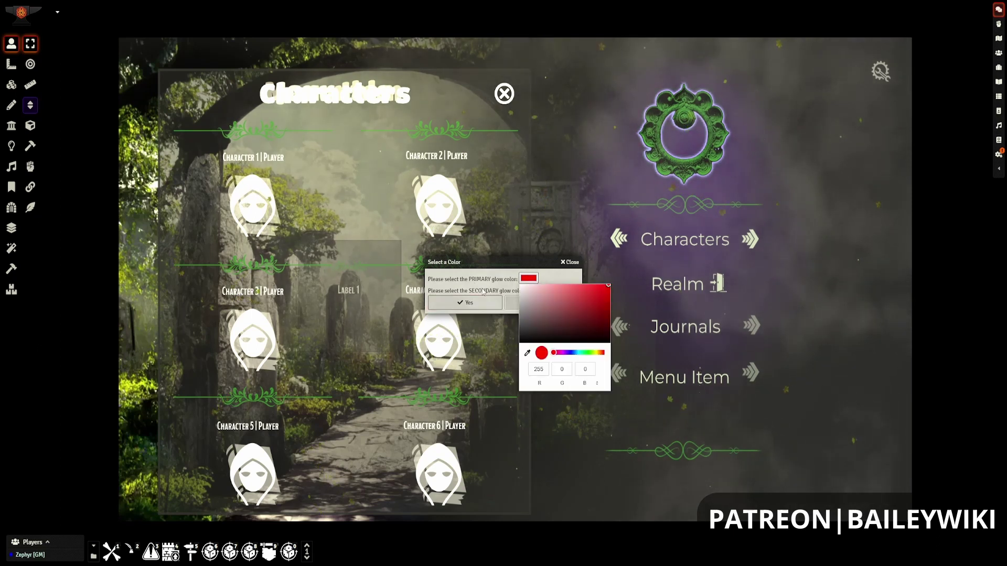
pyautogui.click(493, 289)
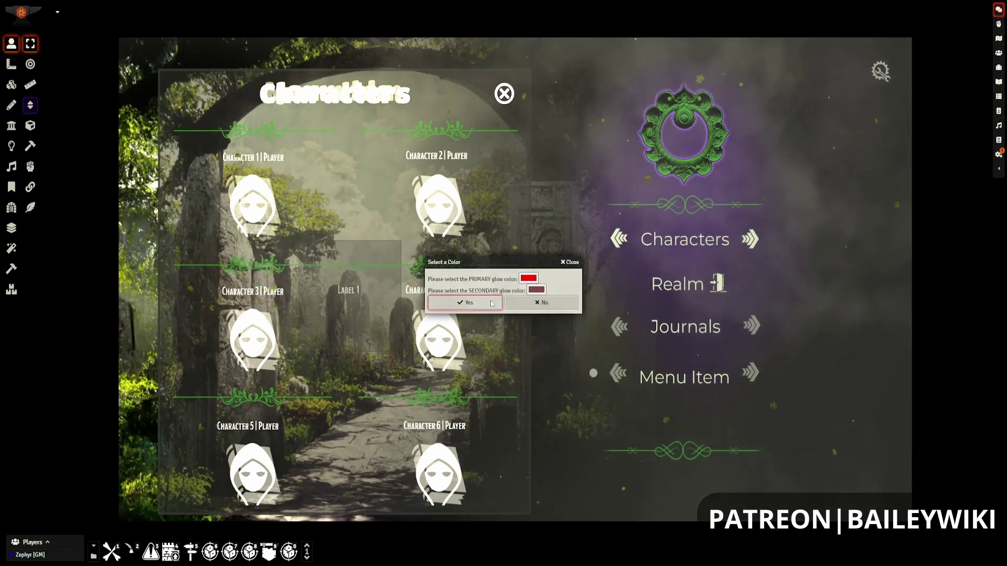
pyautogui.click(472, 302)
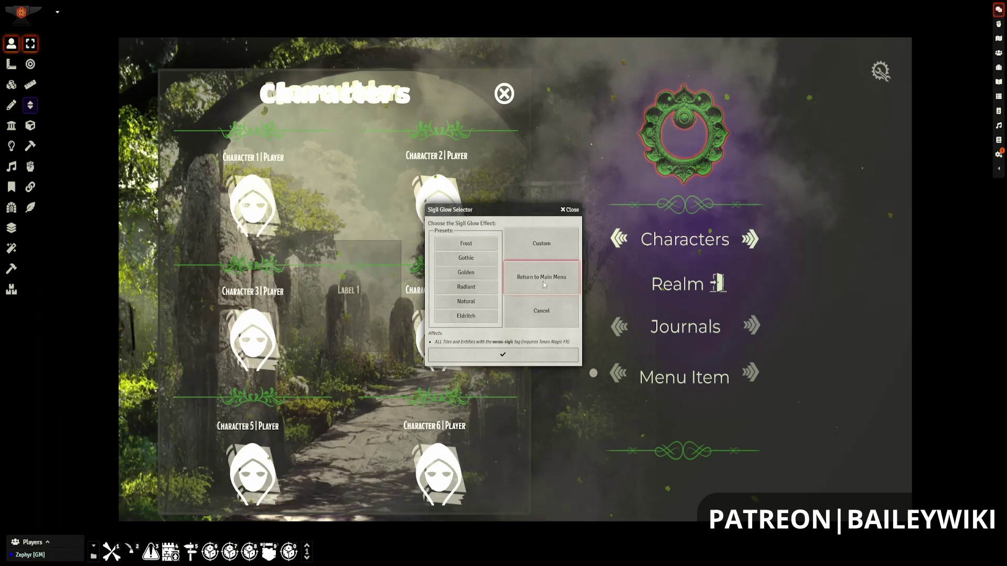
pyautogui.click(527, 353)
# Set the scene weather and atmosphere to the Eldritch preset.
pyautogui.click(525, 316)
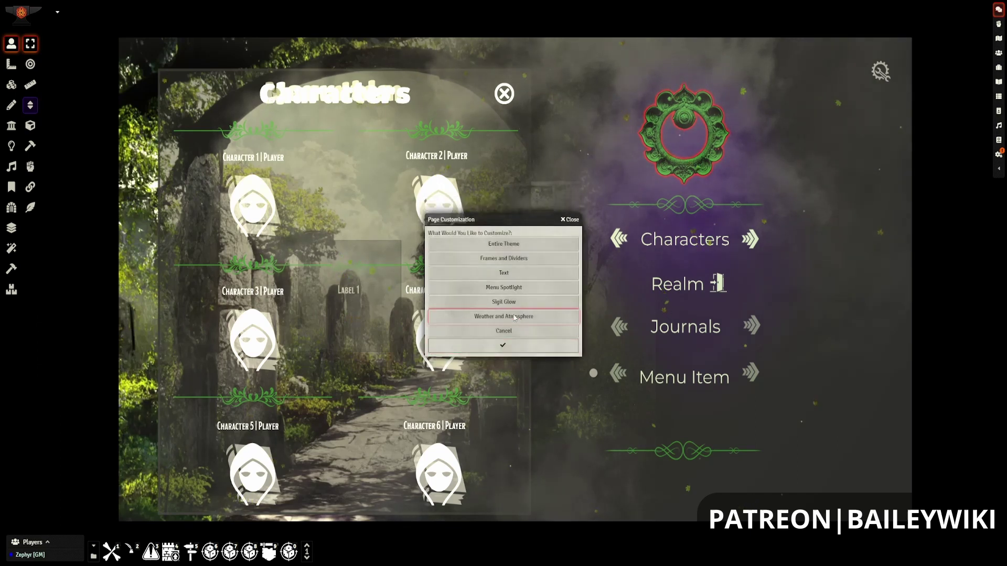
pyautogui.click(513, 346)
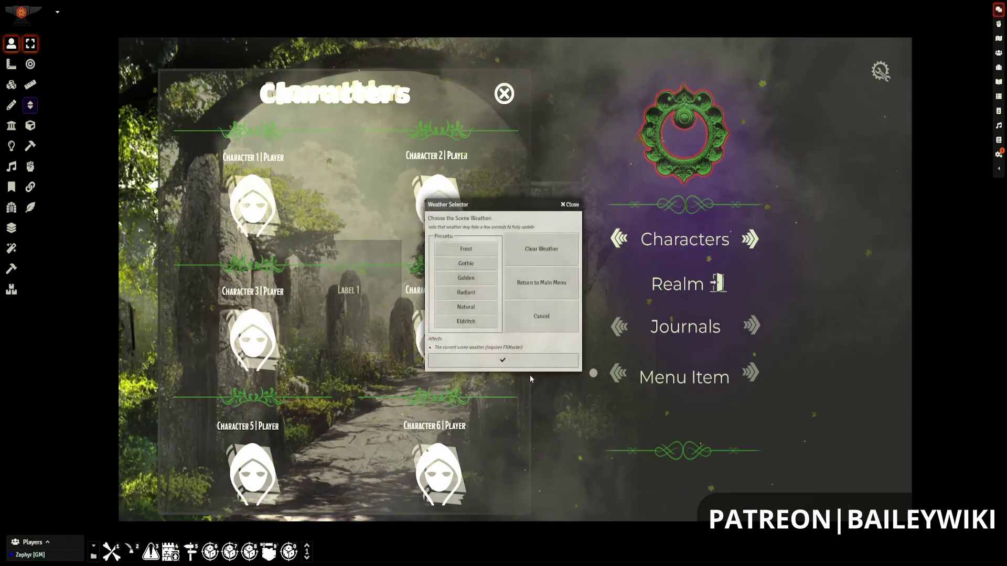
pyautogui.click(478, 320)
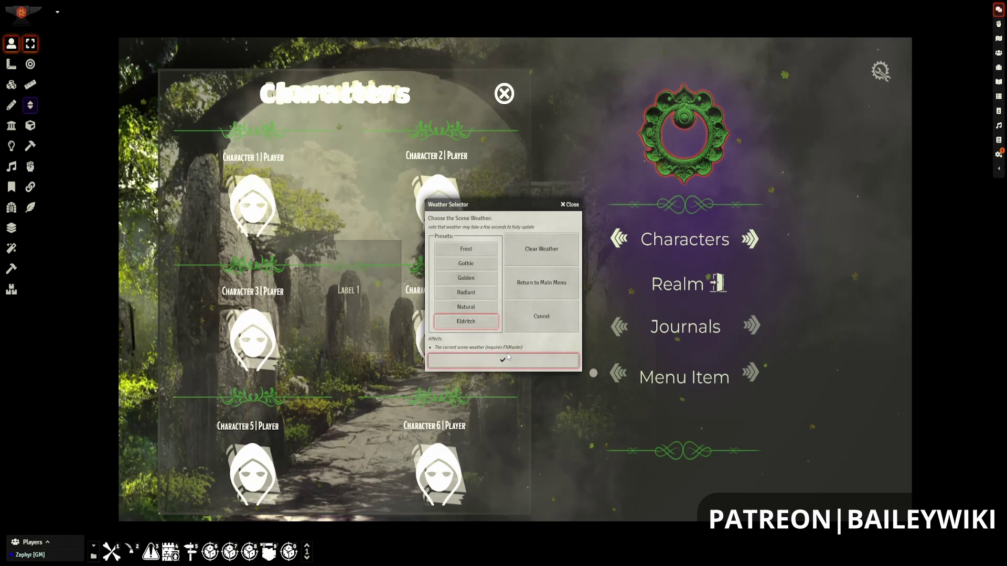
pyautogui.click(509, 359)
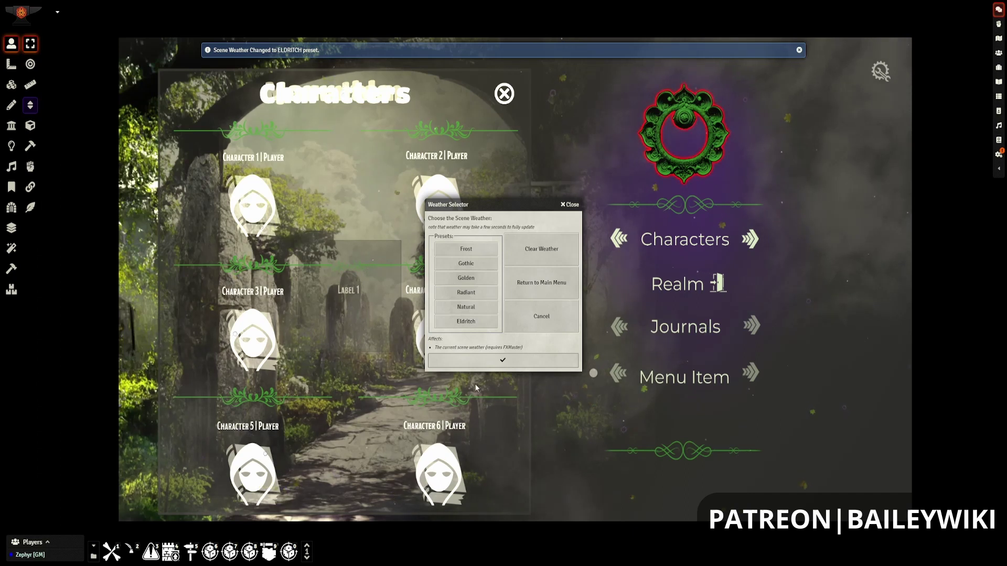
# Switch the scene weather to the Frost preset.
pyautogui.click(459, 248)
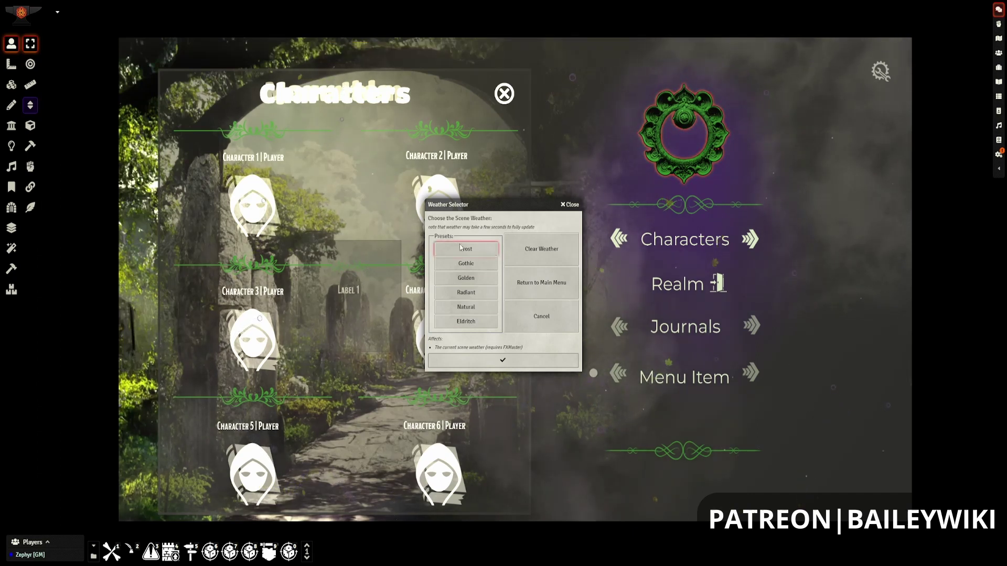
pyautogui.click(466, 263)
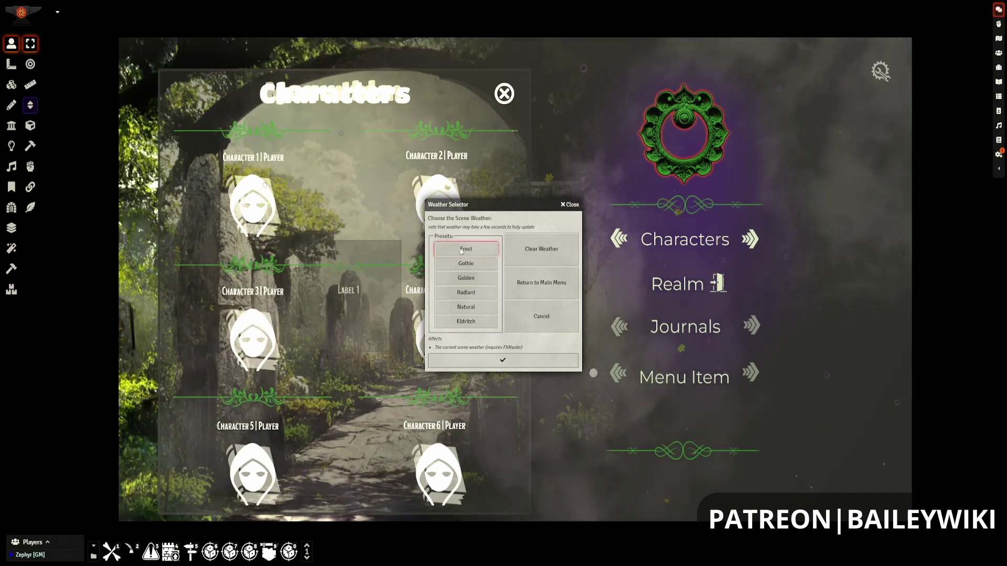
pyautogui.click(526, 364)
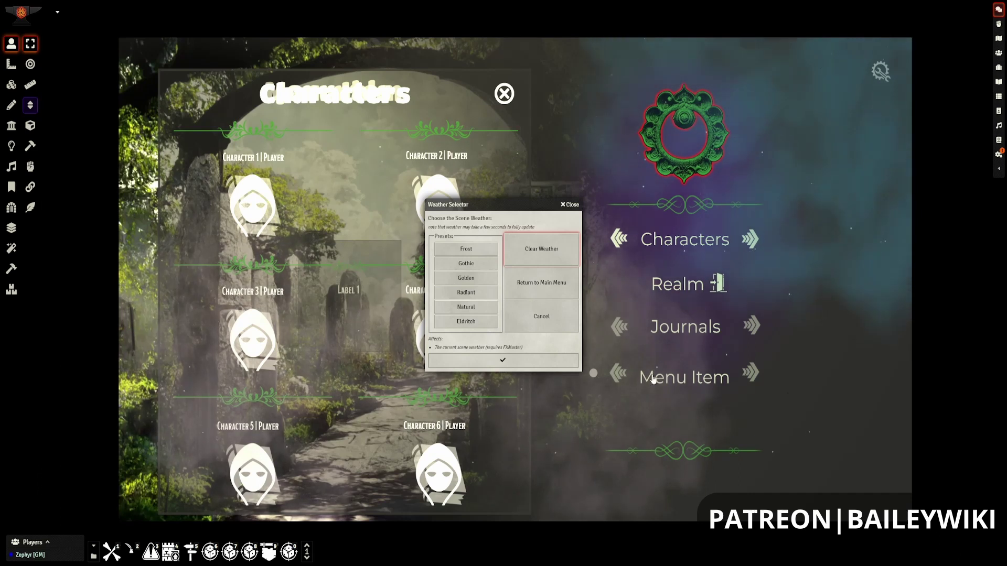
# Clear the scene weather and return to the main menu.
pyautogui.click(503, 361)
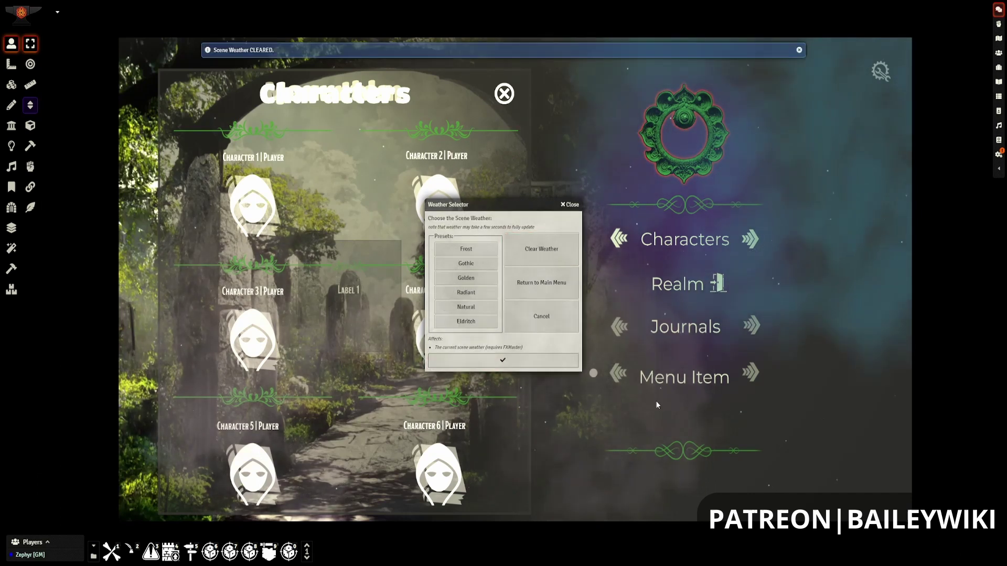
pyautogui.click(515, 358)
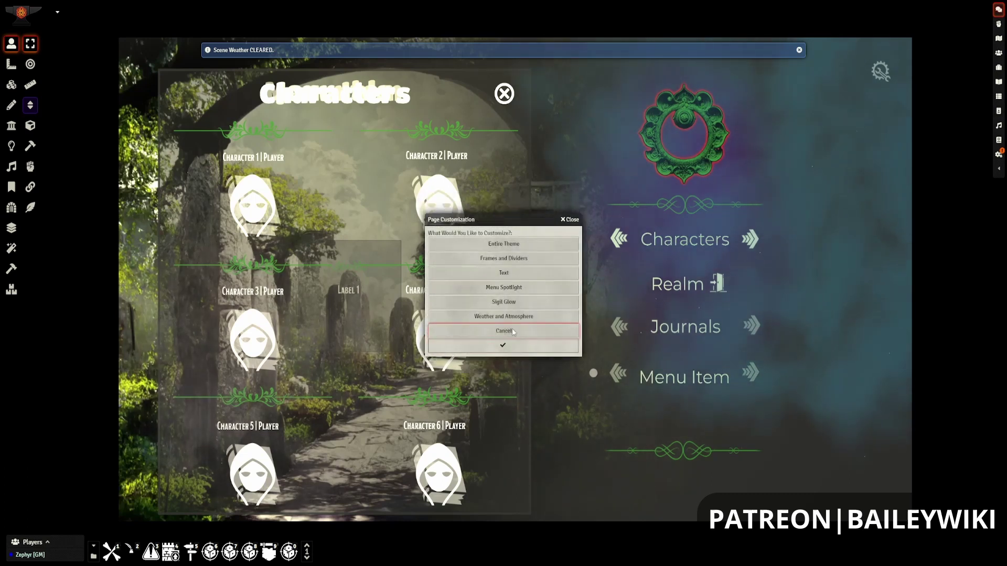